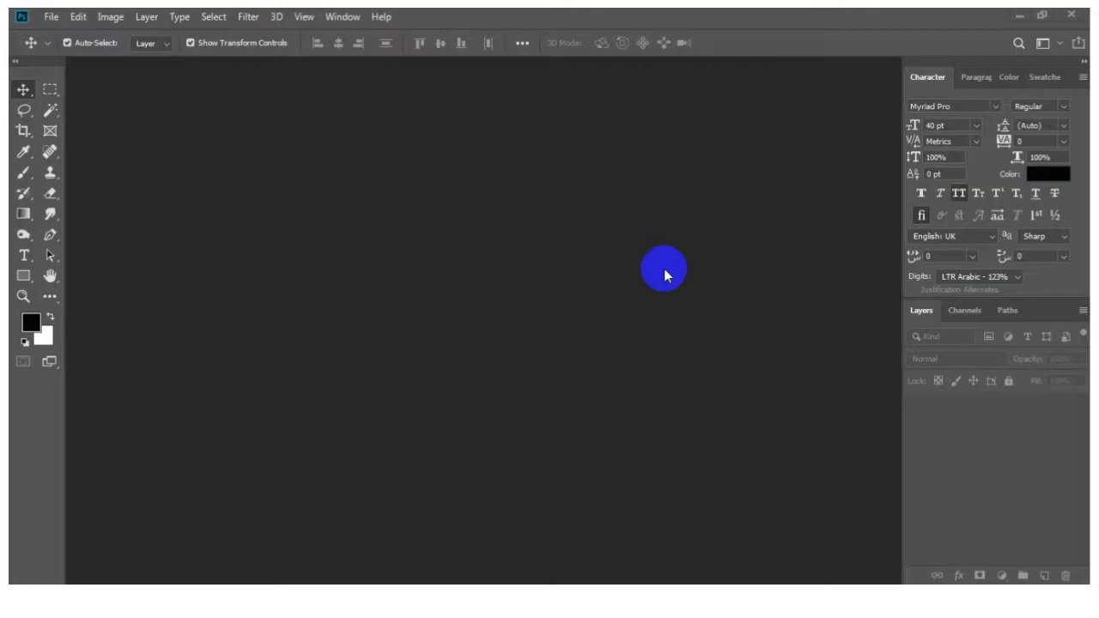
Start a new document and preview the International Paper preset in millimetres
{"action": "left_click", "coordinate": [53, 19]}
{"action": "left_click", "coordinate": [57, 33]}
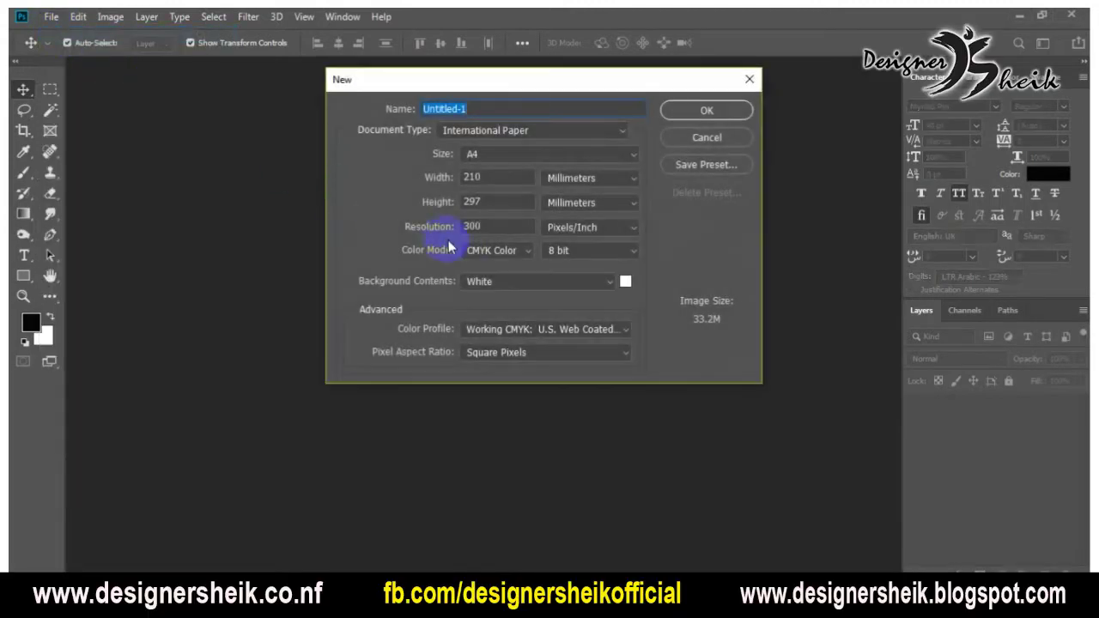
{"action": "left_click_drag", "start_coordinate": [540, 79], "coordinate": [524, 160]}
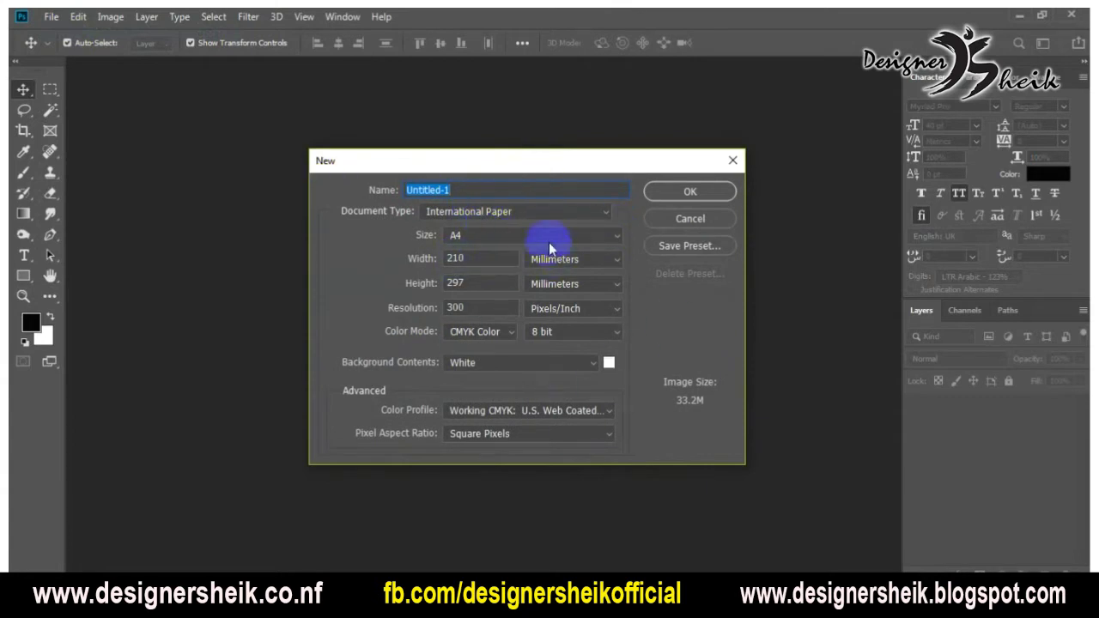
{"action": "left_click", "coordinate": [515, 214]}
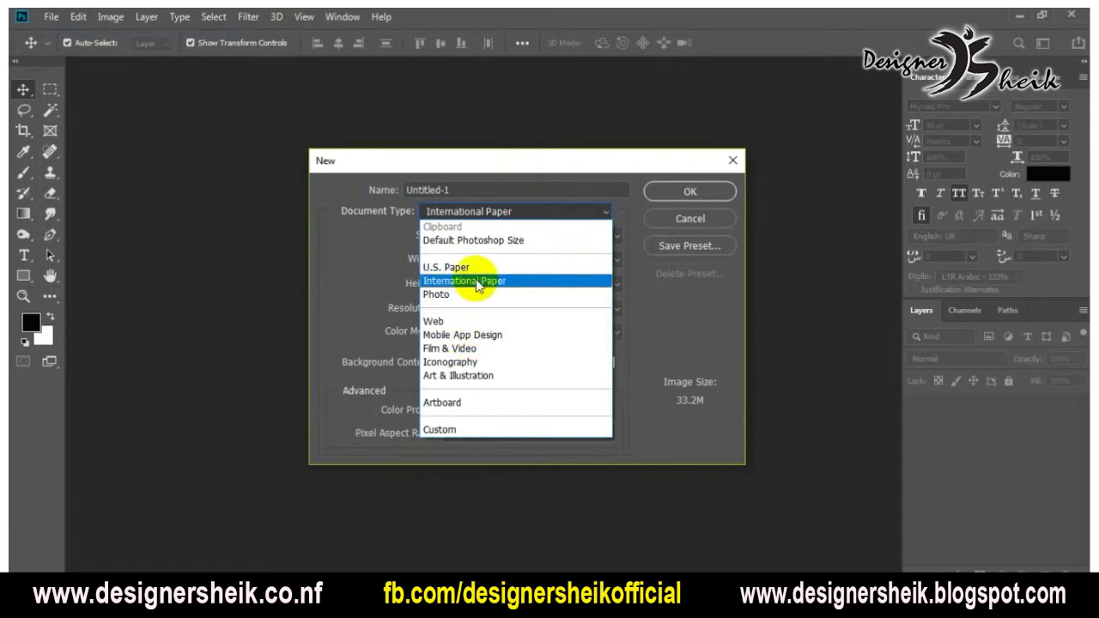
{"action": "left_click", "coordinate": [478, 281]}
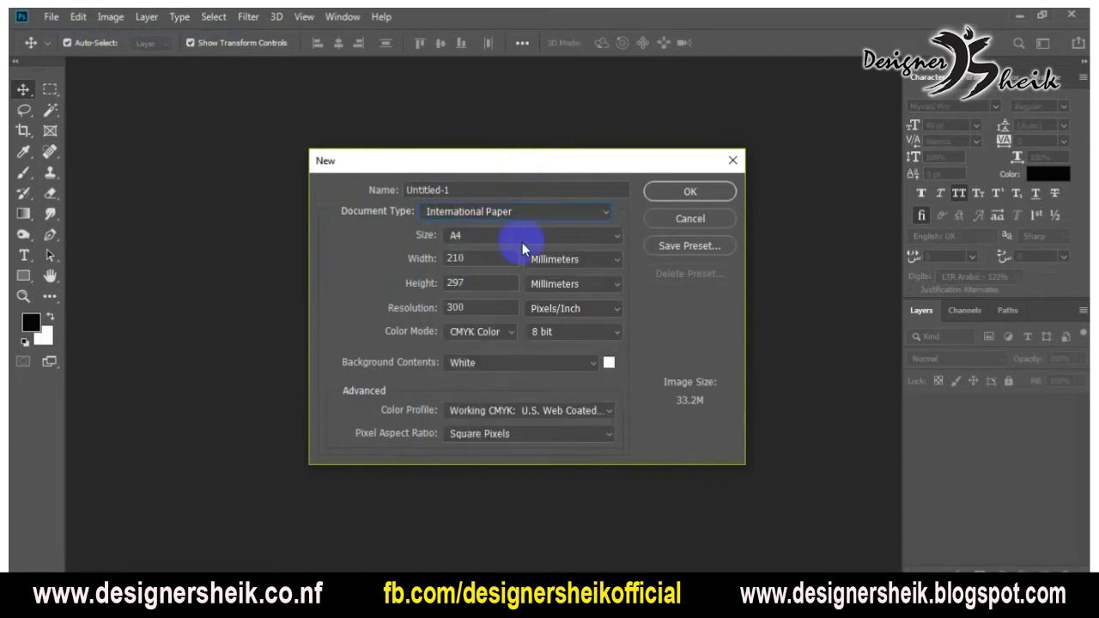
{"action": "left_click", "coordinate": [591, 263]}
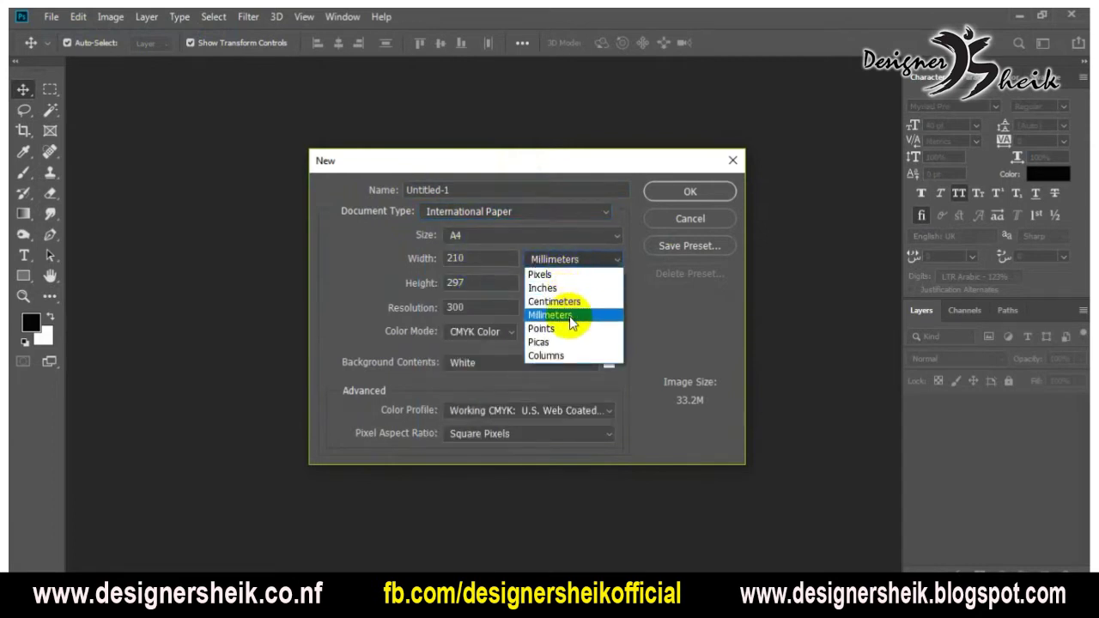
{"action": "left_click", "coordinate": [570, 312]}
Preview the Web preset in pixels, then the Artboard preset
{"action": "left_click", "coordinate": [476, 211]}
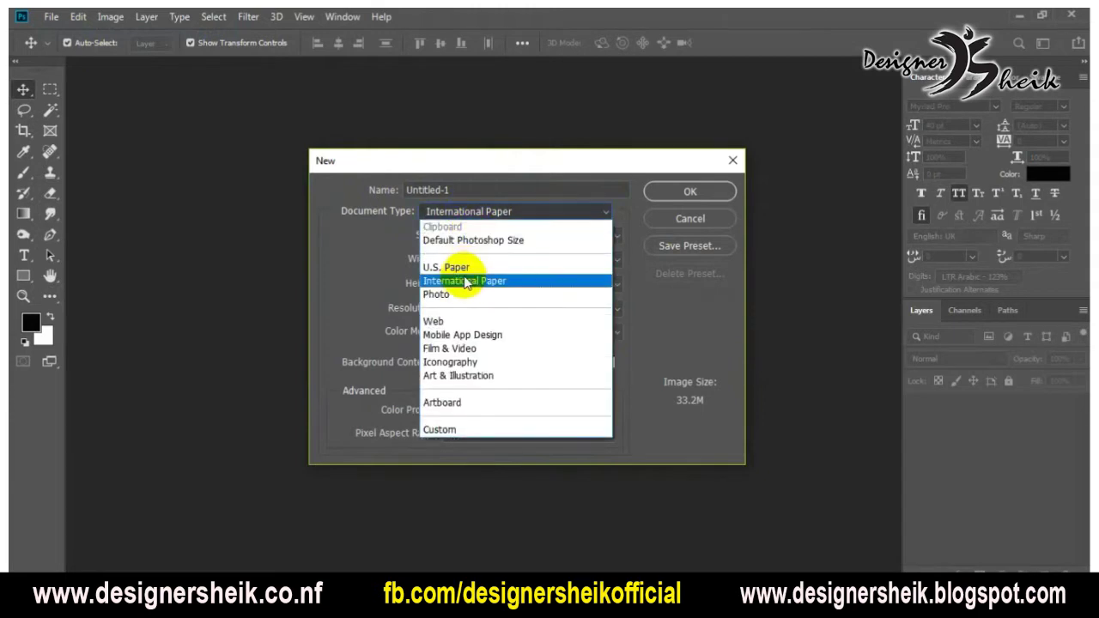
{"action": "left_click", "coordinate": [459, 322]}
{"action": "left_click", "coordinate": [537, 259]}
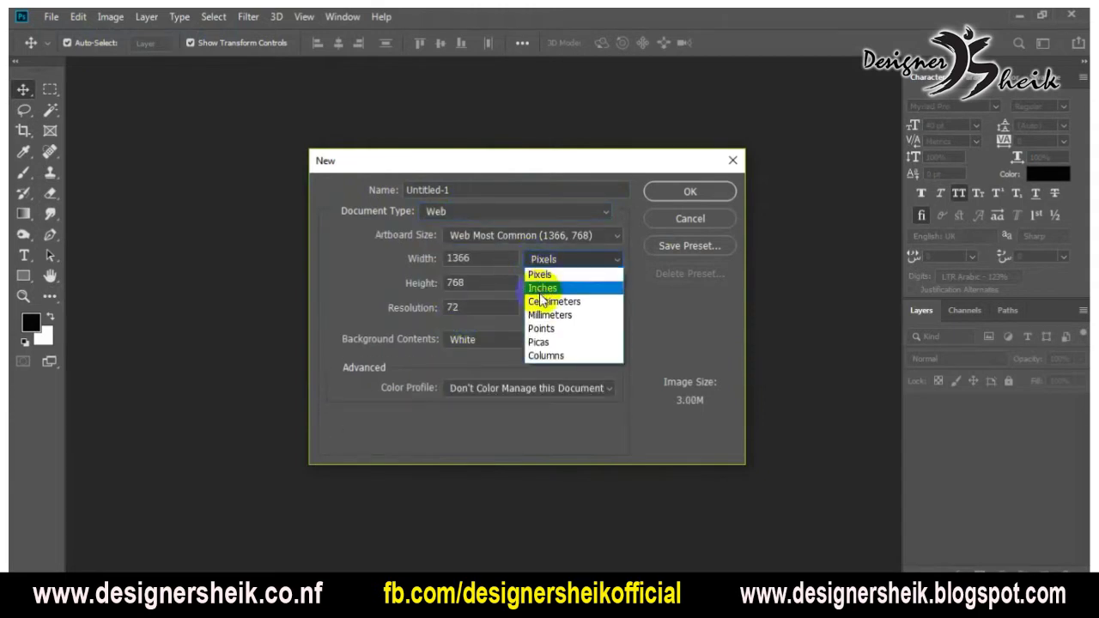
{"action": "left_click", "coordinate": [541, 275]}
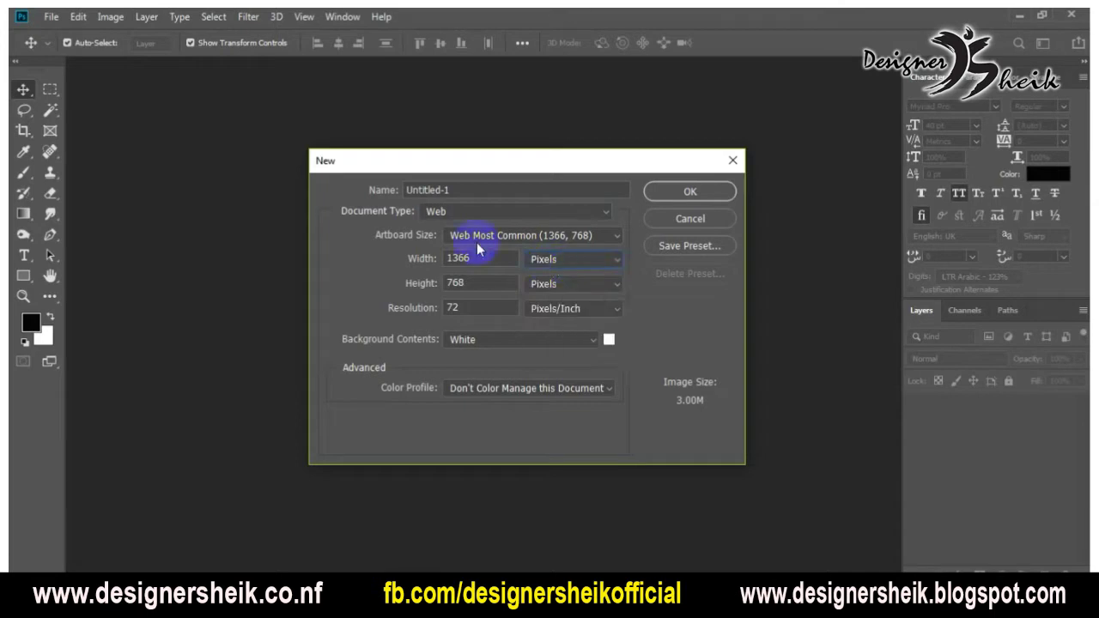
{"action": "left_click", "coordinate": [464, 212]}
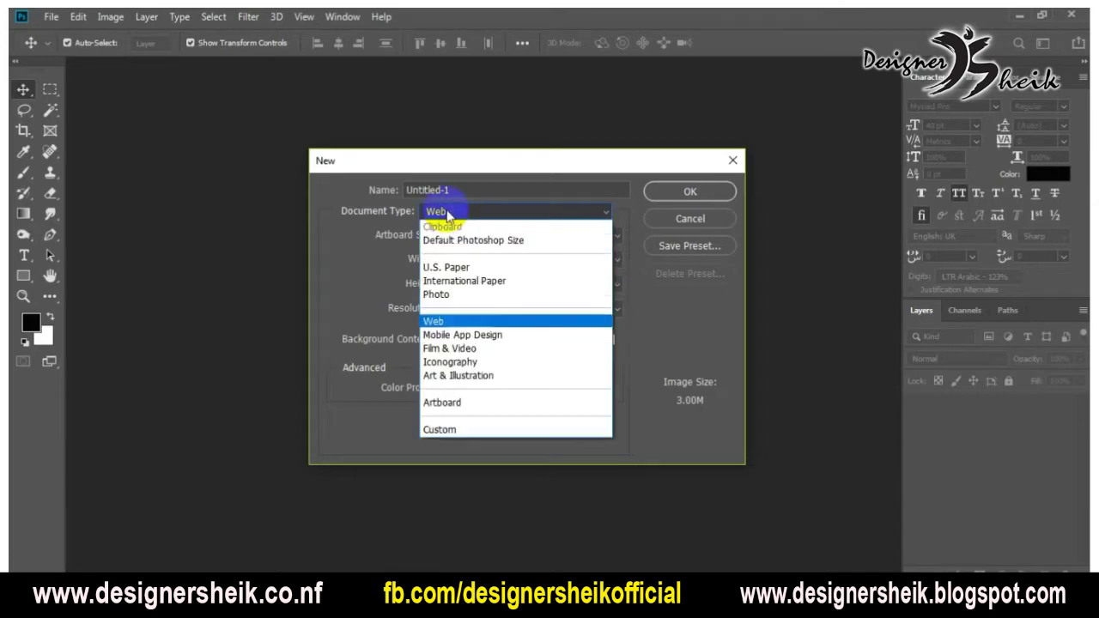
{"action": "left_click", "coordinate": [461, 403]}
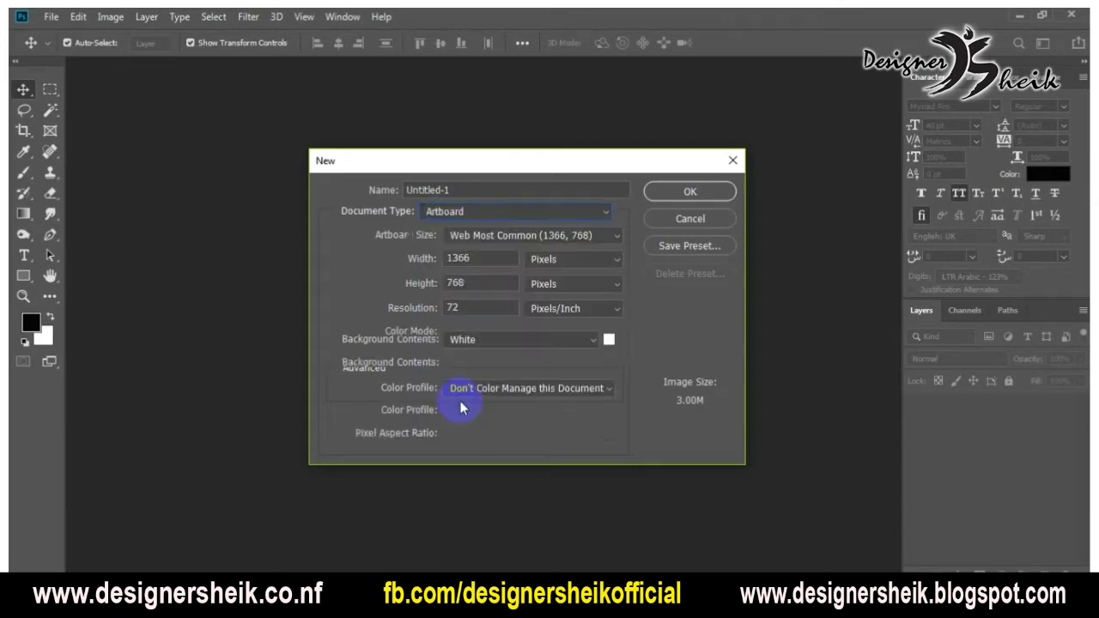
Try Default Photoshop Size and U.S. Paper Letter, then return to International Paper A4 (210 × 297 mm)
{"action": "left_click", "coordinate": [462, 215]}
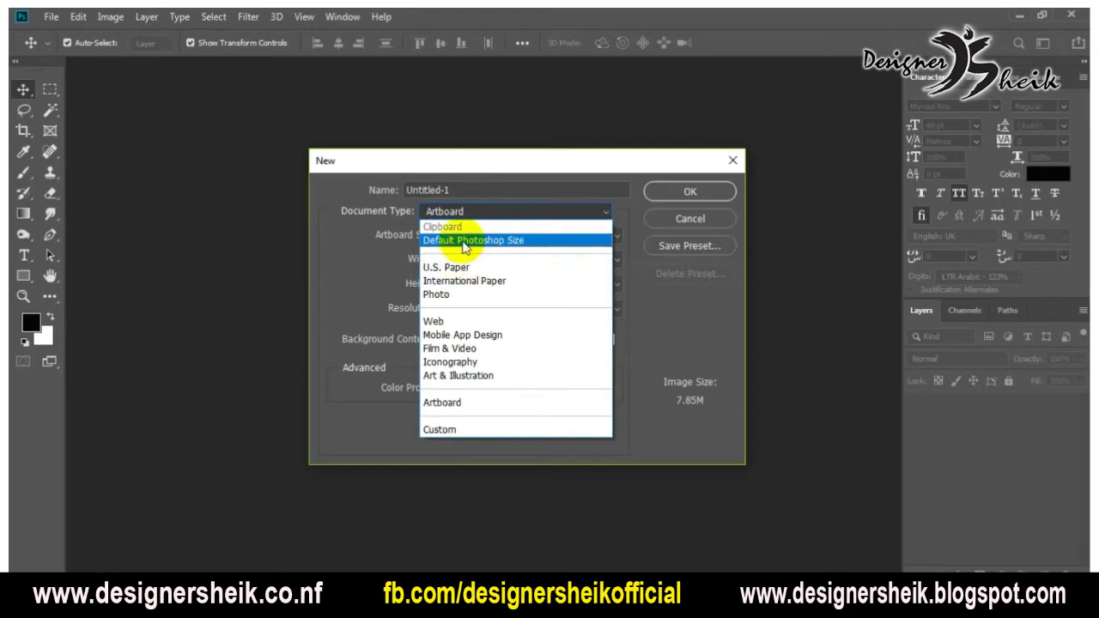
{"action": "left_click", "coordinate": [462, 242]}
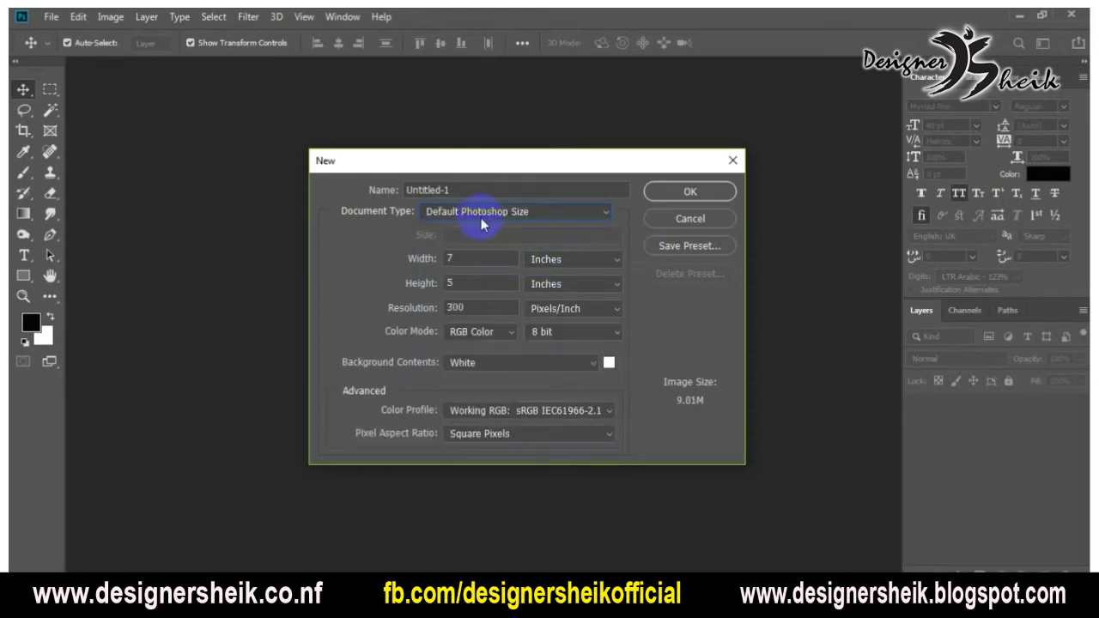
{"action": "left_click", "coordinate": [478, 216]}
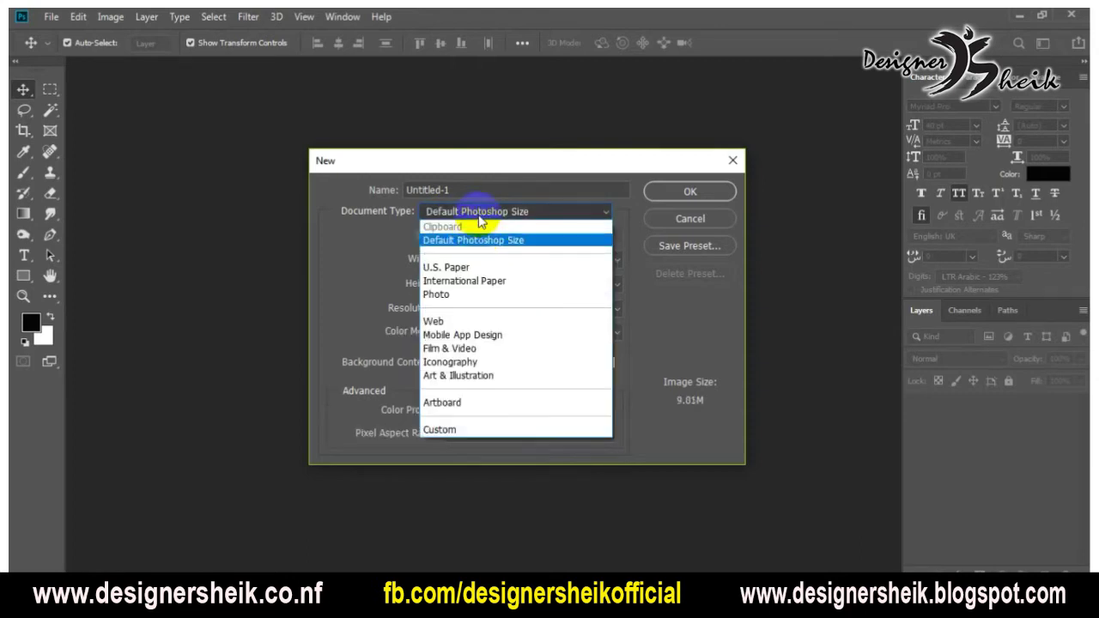
{"action": "left_click", "coordinate": [464, 267]}
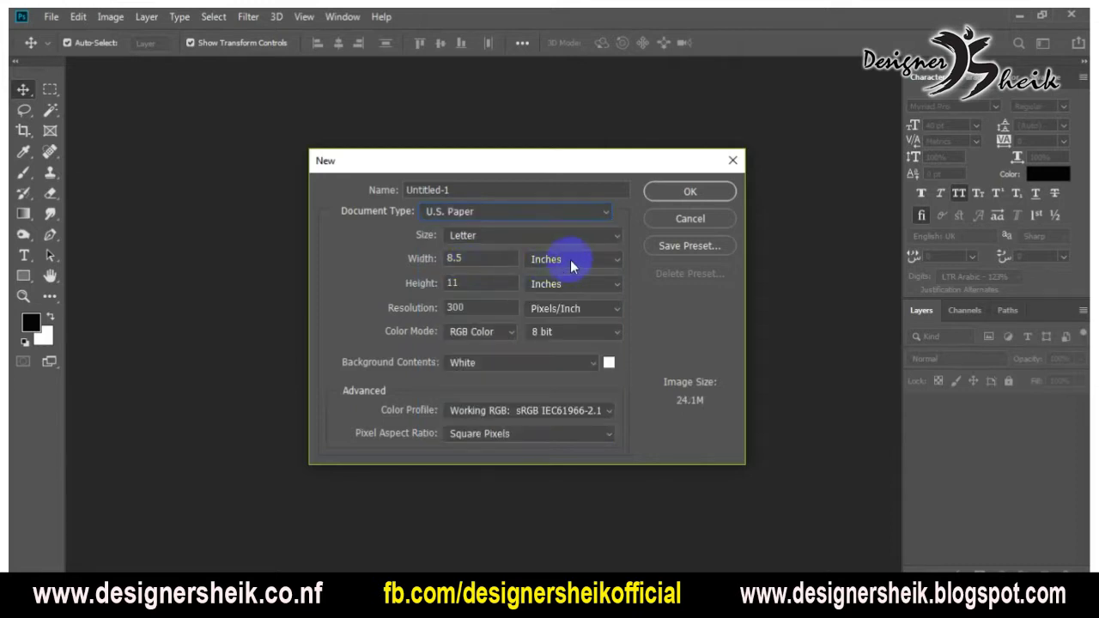
{"action": "left_click", "coordinate": [482, 215]}
{"action": "left_click", "coordinate": [468, 281]}
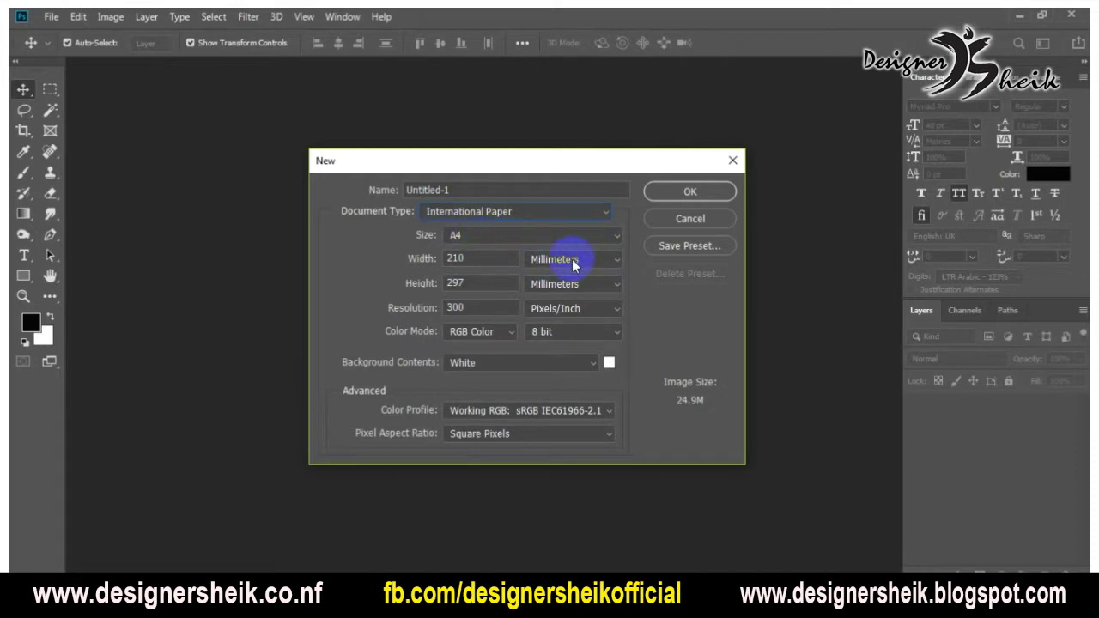
View the page size in centimetres (21 × 29.7) and in millimetres (210 × 297)
{"action": "left_click", "coordinate": [574, 262]}
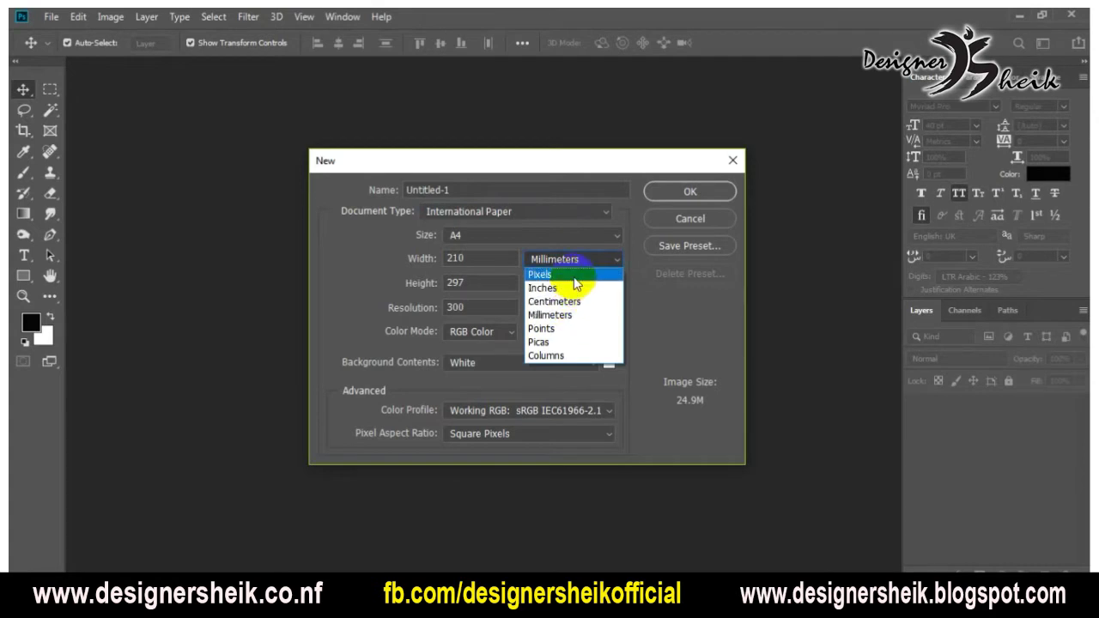
{"action": "left_click", "coordinate": [575, 302]}
{"action": "left_click", "coordinate": [455, 259]}
{"action": "double_click", "coordinate": [456, 259]}
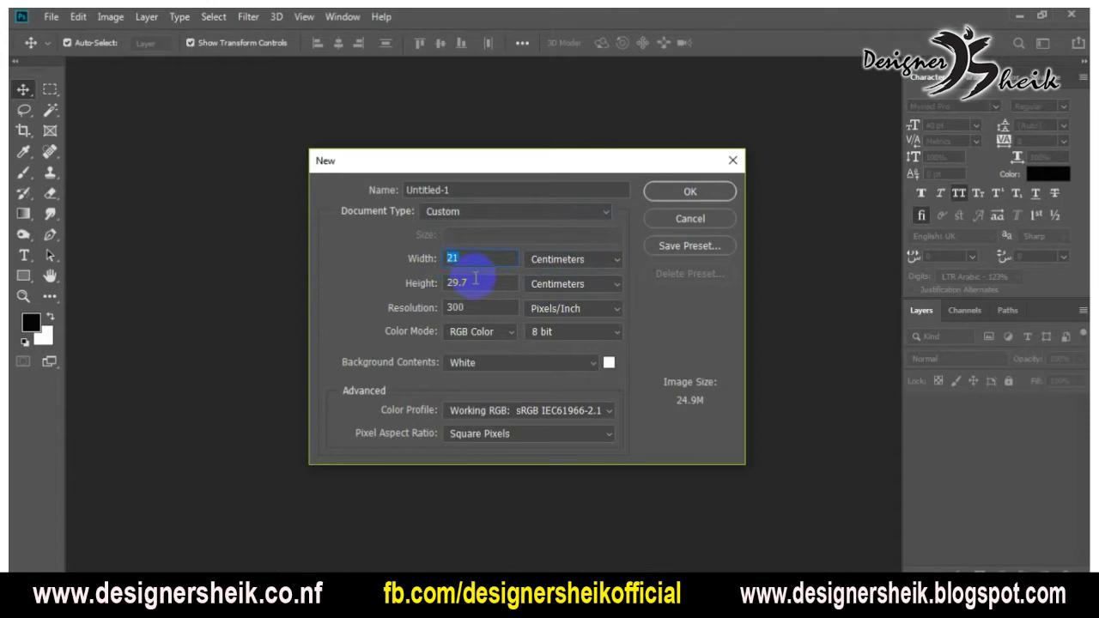
{"action": "double_click", "coordinate": [456, 283]}
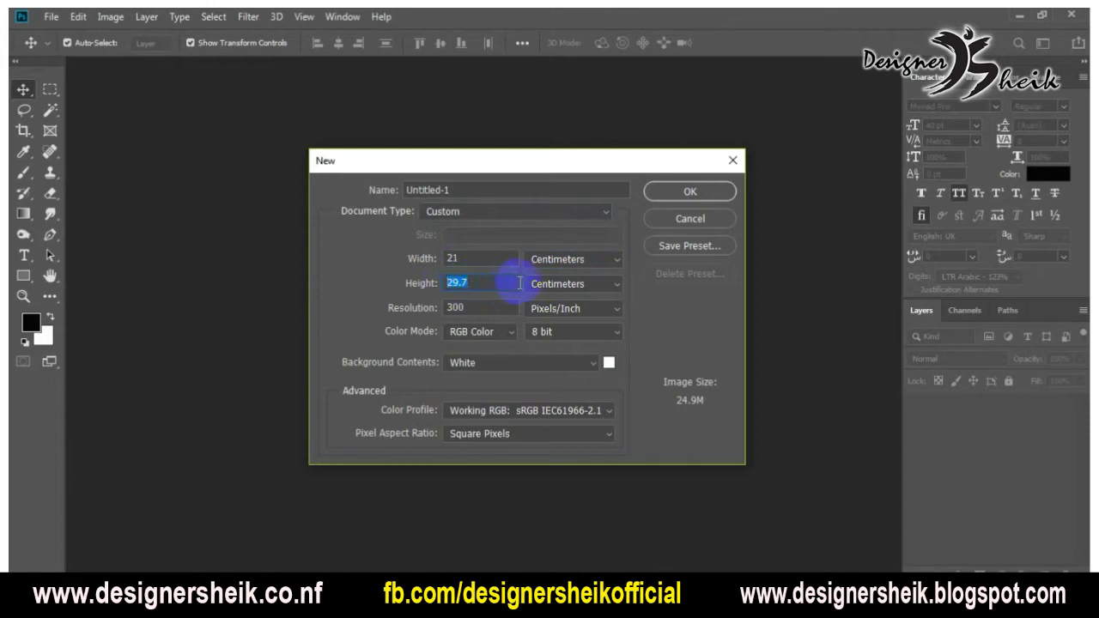
{"action": "left_click", "coordinate": [558, 260]}
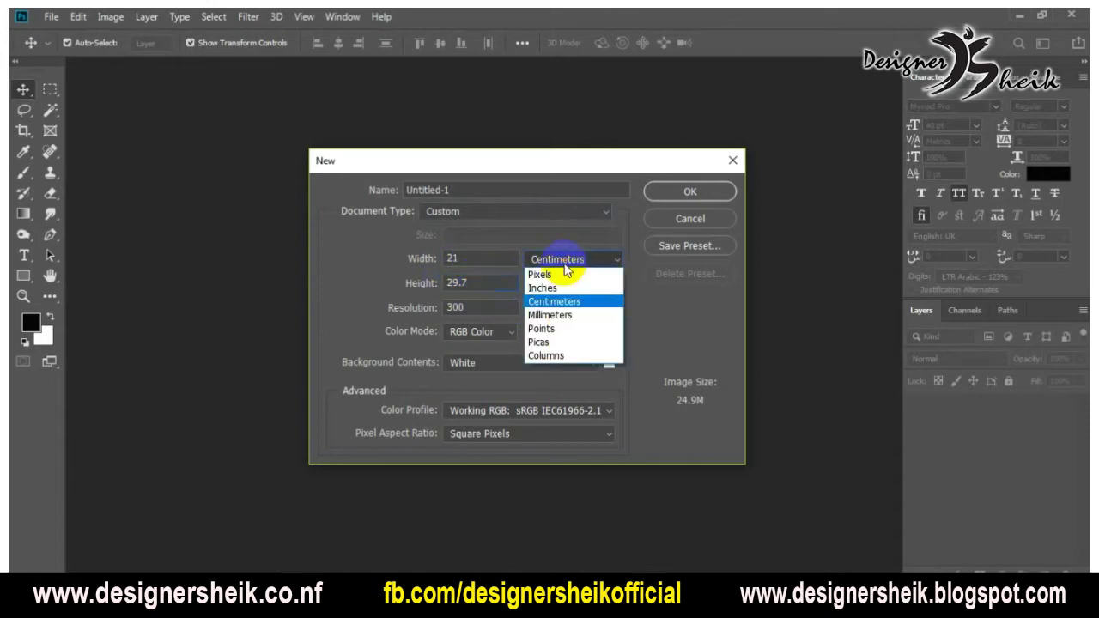
{"action": "left_click", "coordinate": [550, 315]}
{"action": "double_click", "coordinate": [474, 258]}
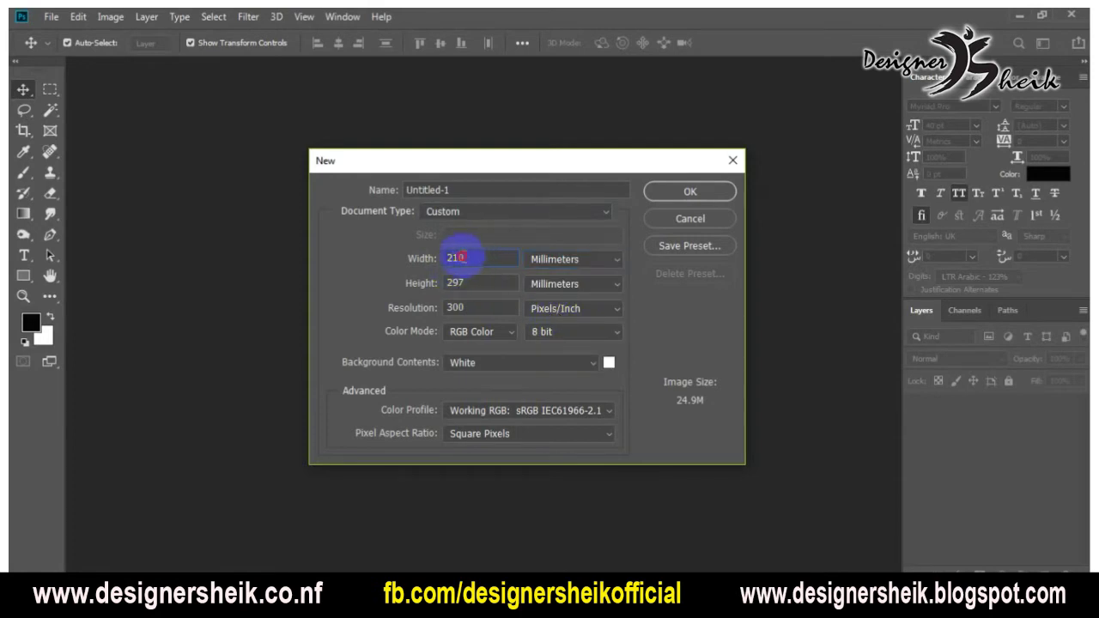
{"action": "double_click", "coordinate": [471, 276]}
Switch the page size to inches, showing 8.268 × 11.693
{"action": "left_click", "coordinate": [573, 259]}
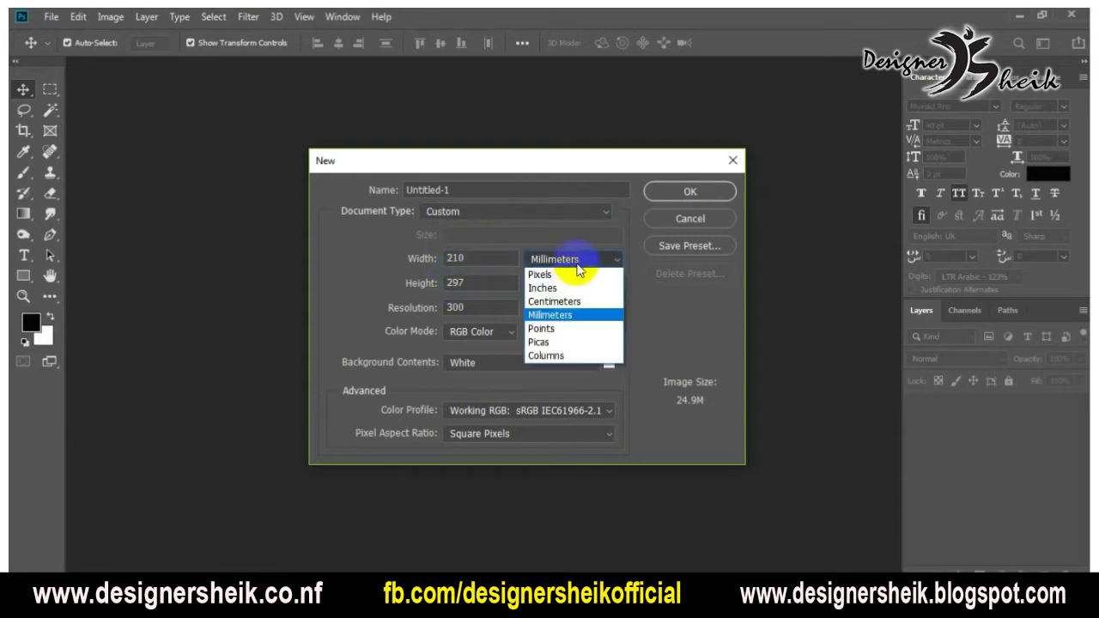
{"action": "left_click", "coordinate": [574, 288]}
{"action": "double_click", "coordinate": [468, 258]}
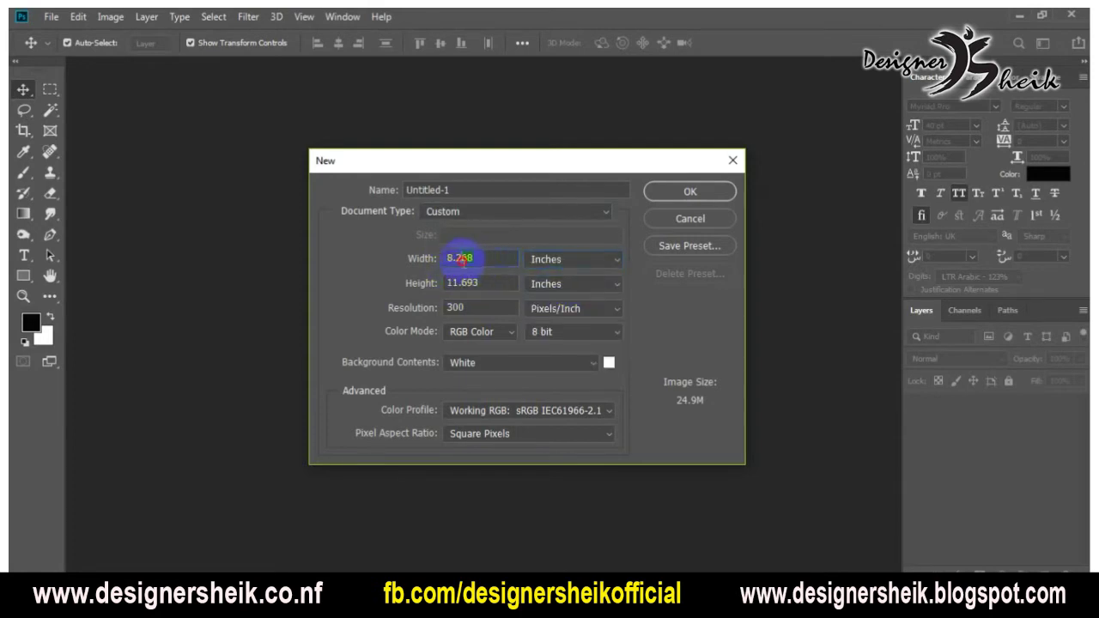
{"action": "left_click", "coordinate": [477, 283]}
Return to centimetres and create the 21 × 29.7 cm page at 300 ppi
{"action": "left_click", "coordinate": [580, 262]}
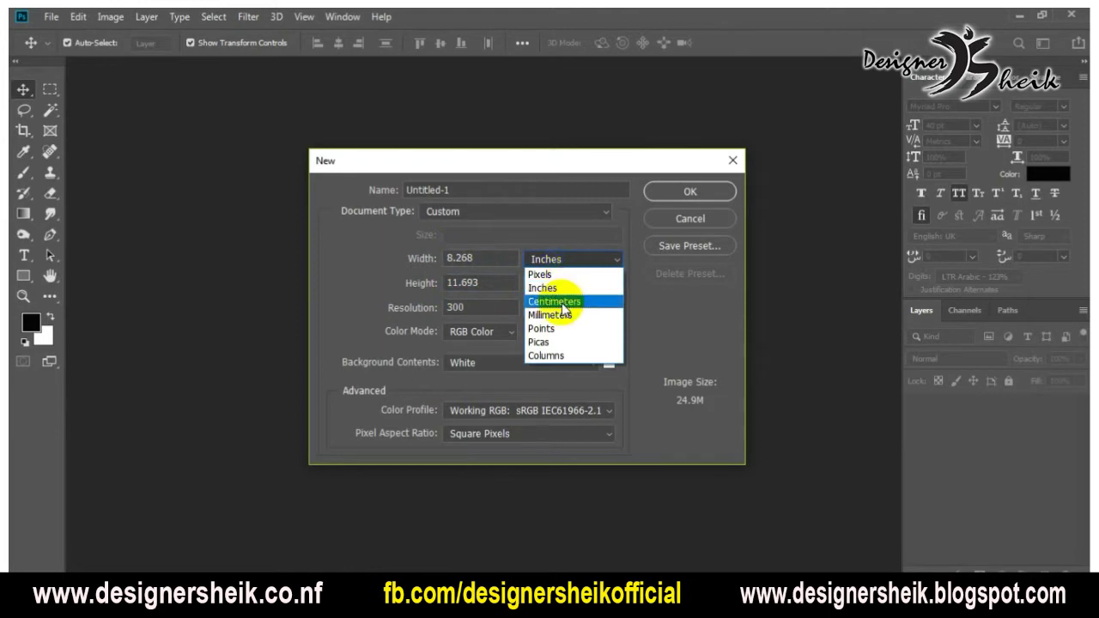
{"action": "left_click", "coordinate": [563, 304]}
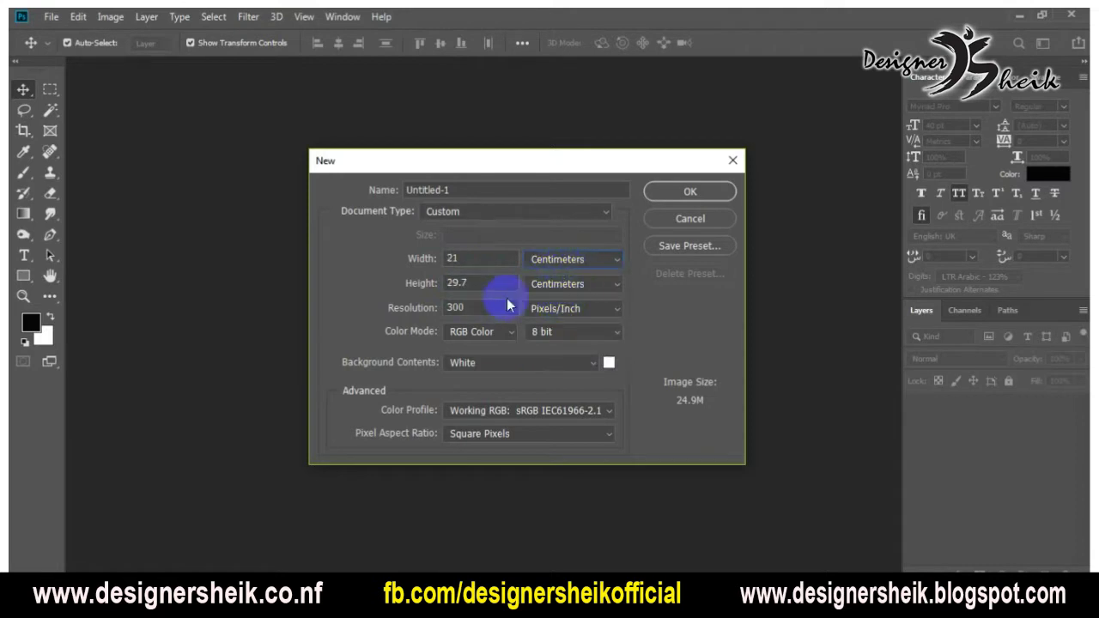
{"action": "double_click", "coordinate": [453, 309]}
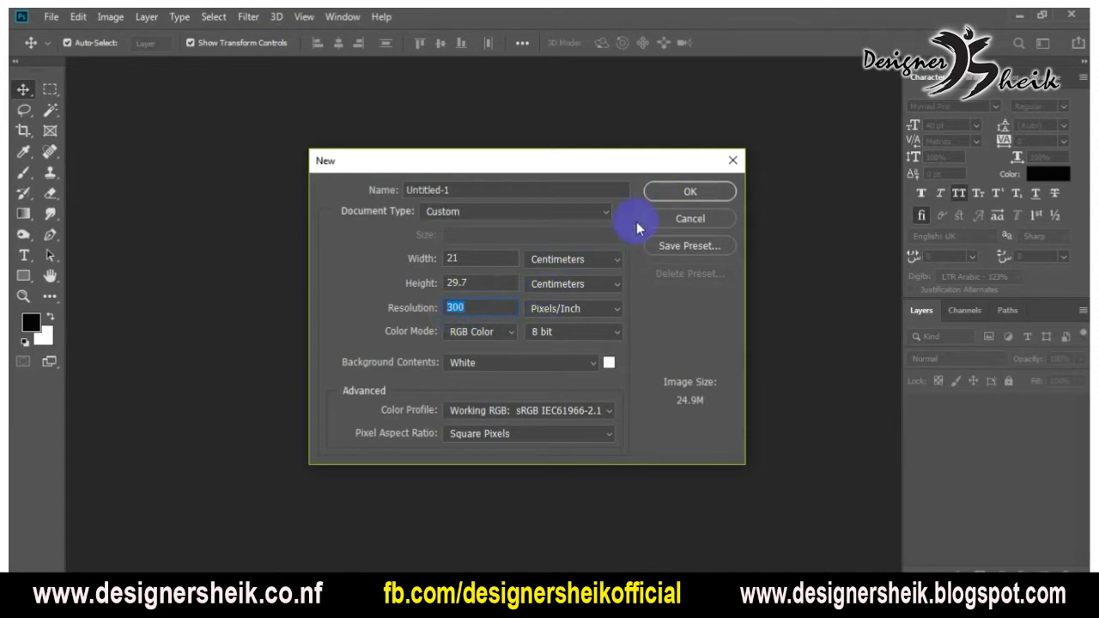
{"action": "left_click", "coordinate": [471, 259]}
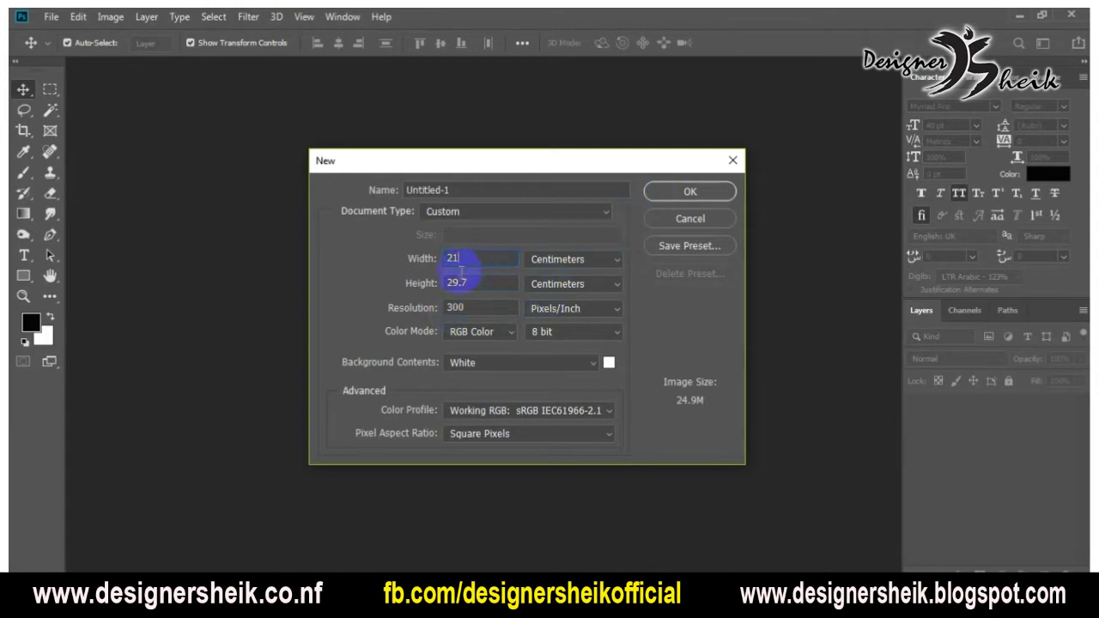
{"action": "left_click", "coordinate": [655, 194]}
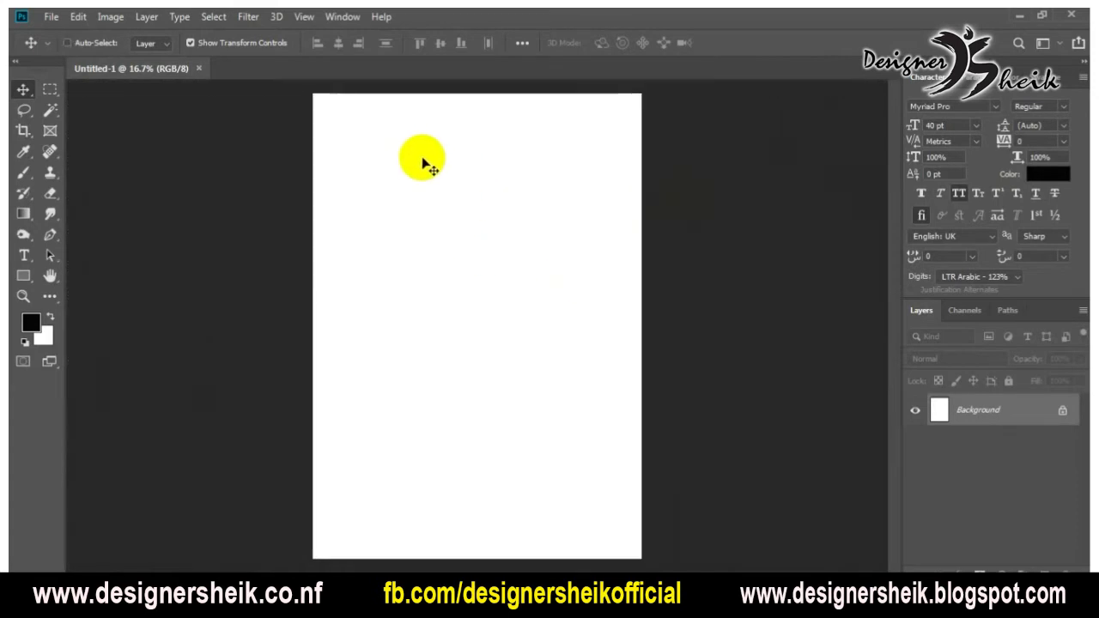
{"action": "left_click", "coordinate": [294, 298]}
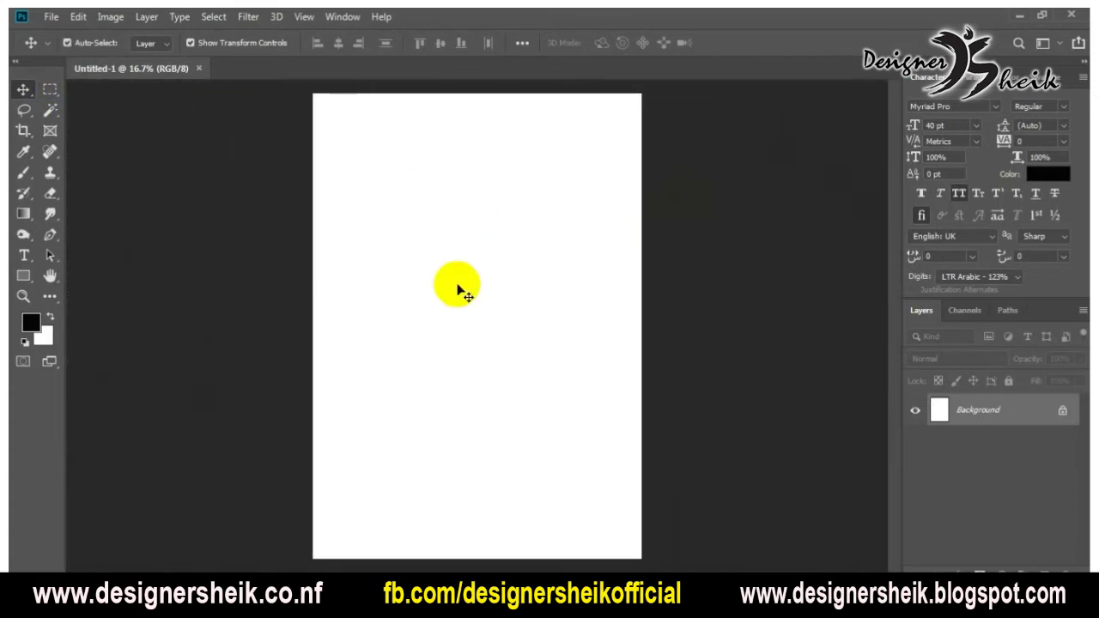
{"action": "left_click_drag", "start_coordinate": [299, 123], "coordinate": [696, 152]}
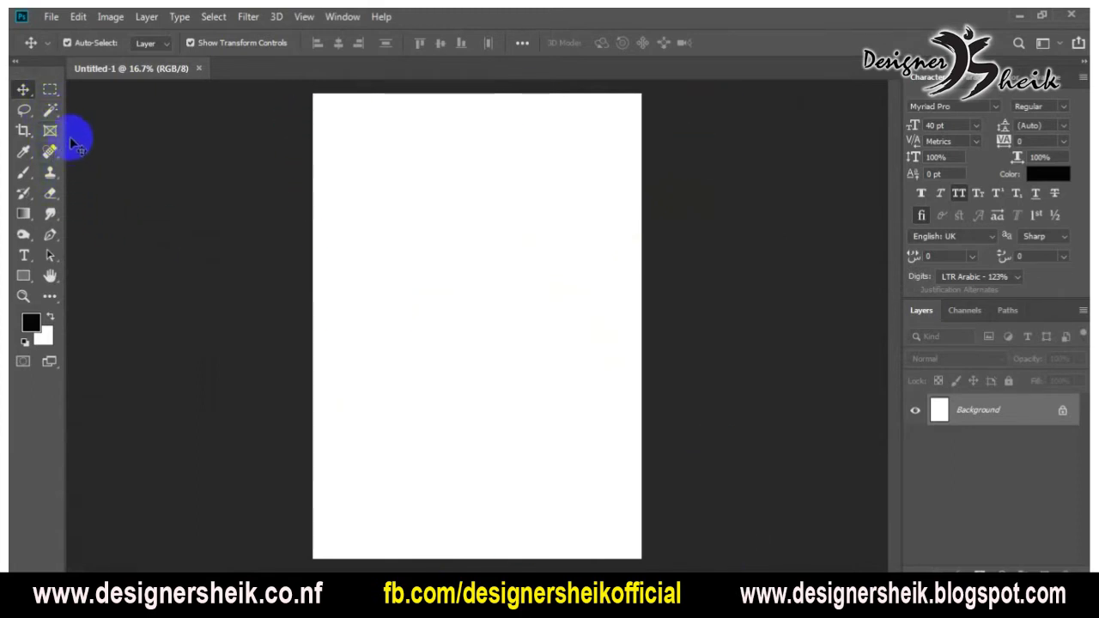
{"action": "left_click_drag", "start_coordinate": [409, 103], "coordinate": [314, 350]}
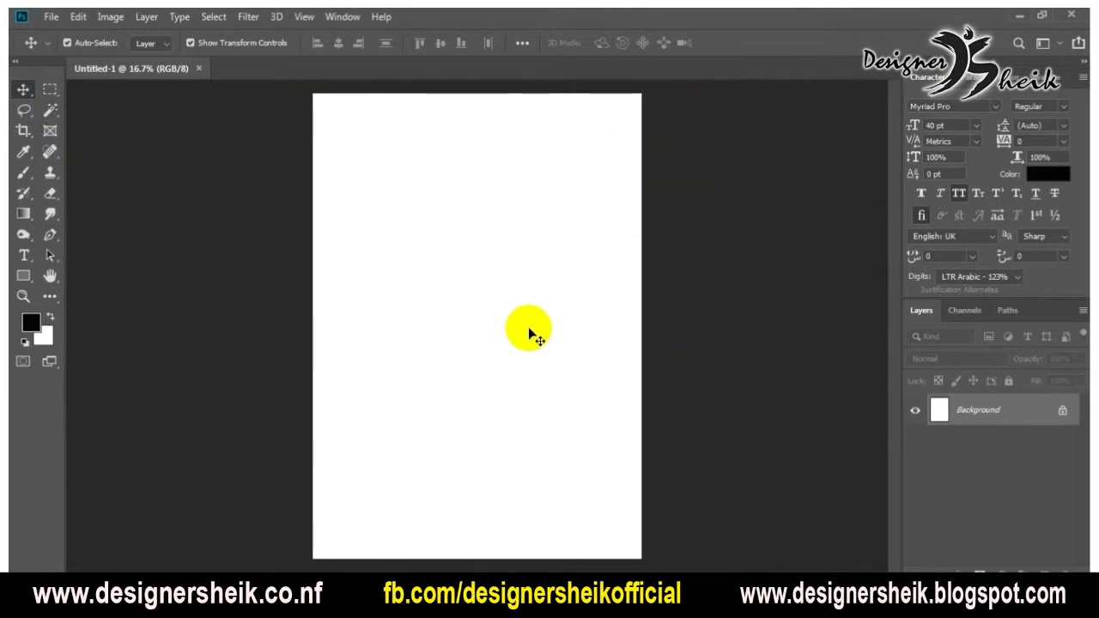
{"action": "key", "text": "ctrl+r"}
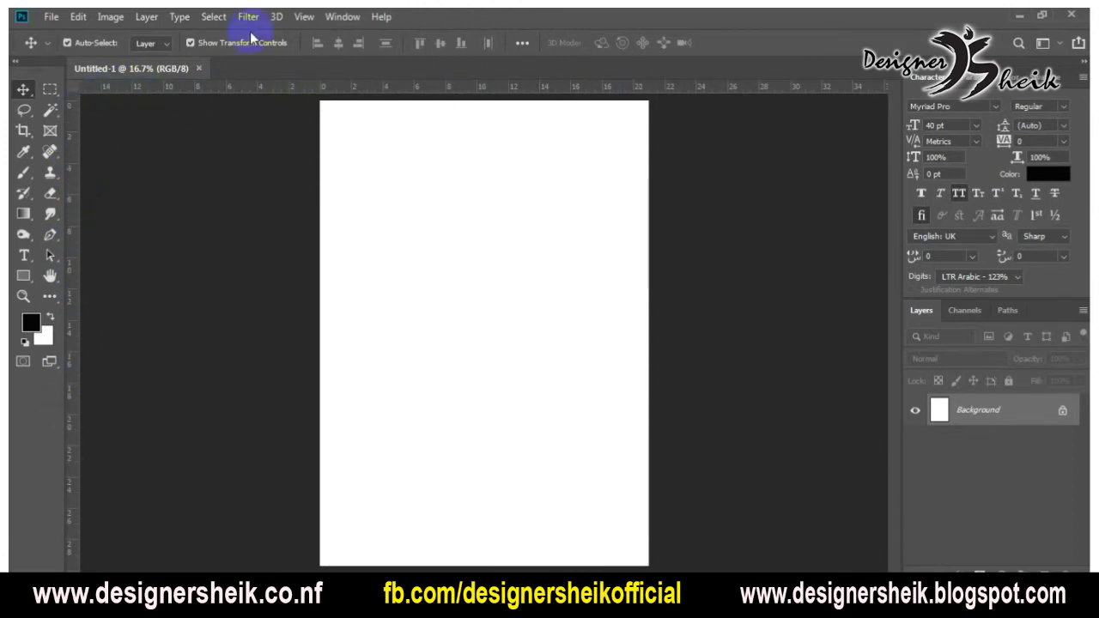
{"action": "left_click", "coordinate": [340, 17]}
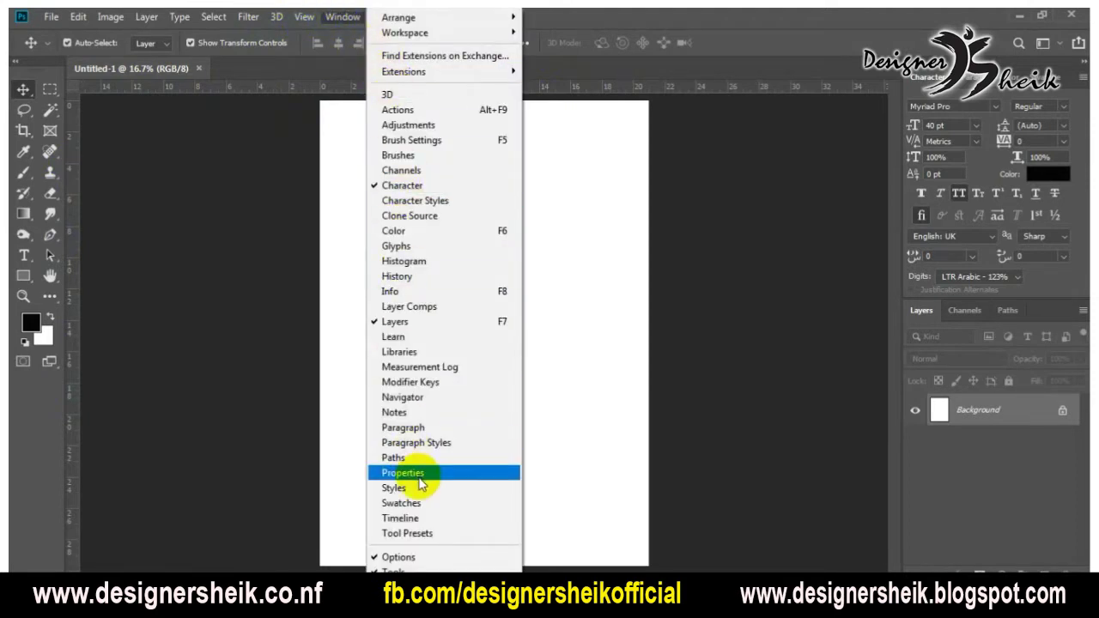
{"action": "left_click", "coordinate": [288, 429]}
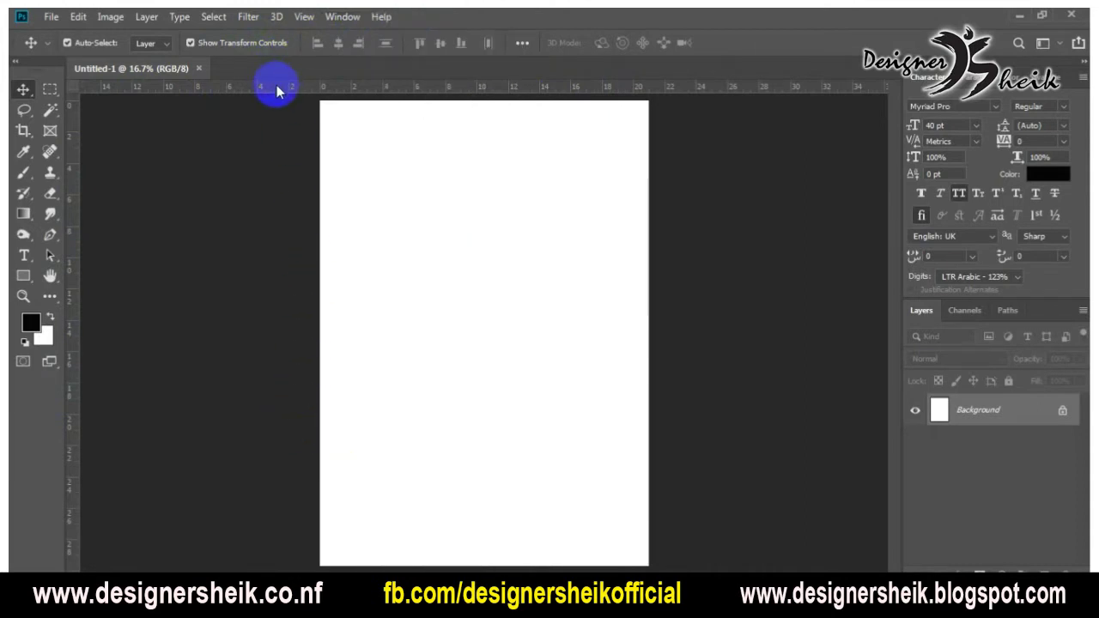
{"action": "left_click", "coordinate": [149, 19]}
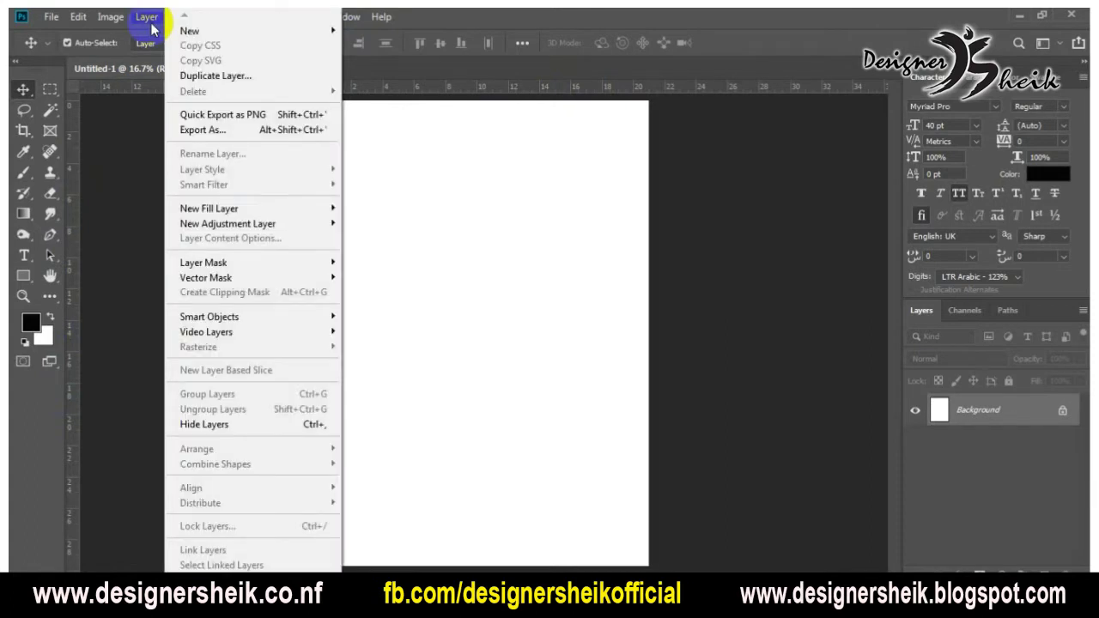
{"action": "left_click", "coordinate": [137, 308]}
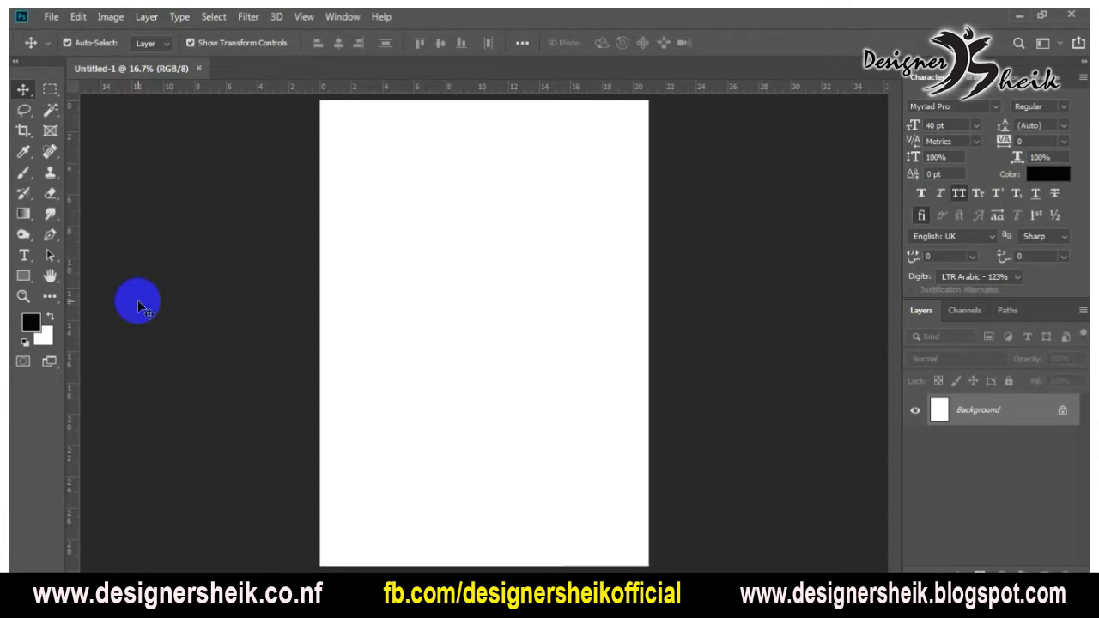
Bring up the ruler units menu, dismiss it unchanged, and open the View menu
{"action": "right_click", "coordinate": [230, 89]}
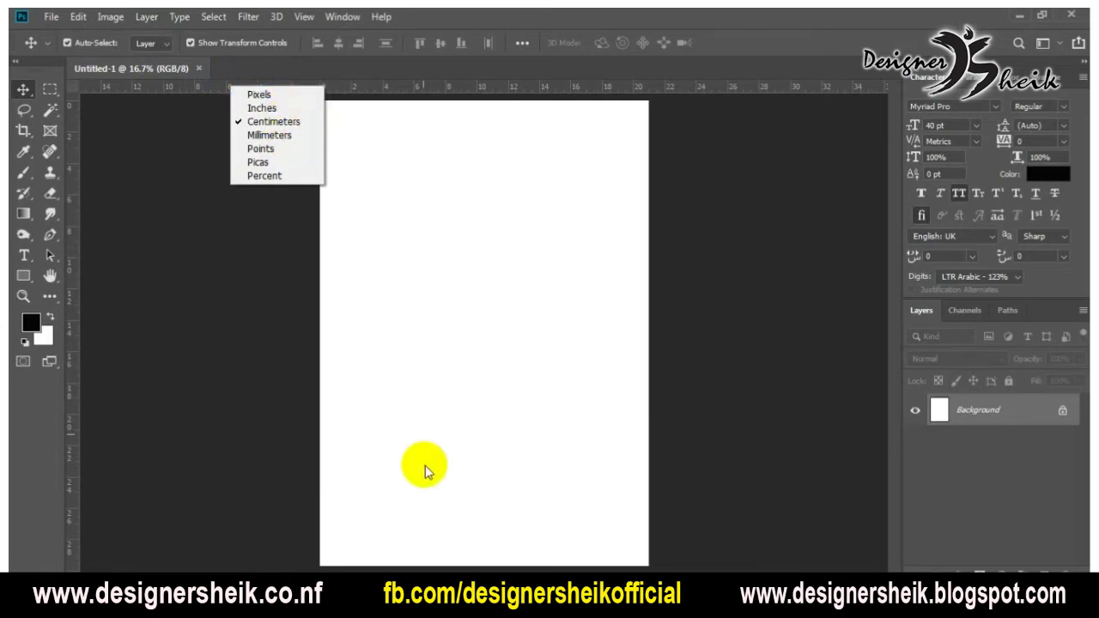
{"action": "left_click", "coordinate": [402, 365]}
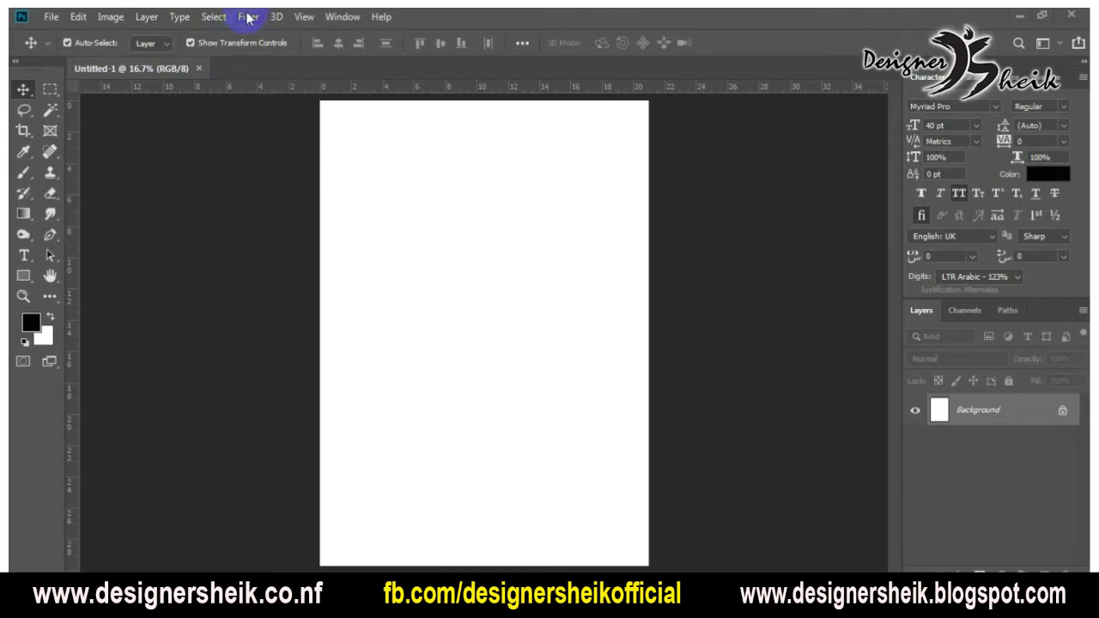
{"action": "left_click", "coordinate": [303, 17]}
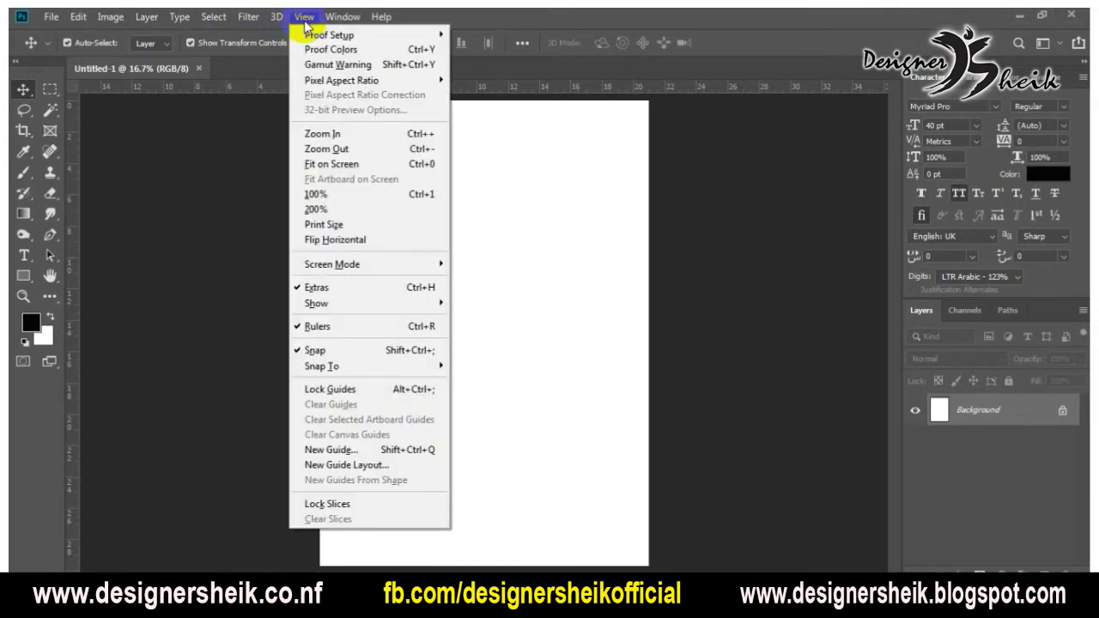
{"action": "left_click", "coordinate": [307, 340]}
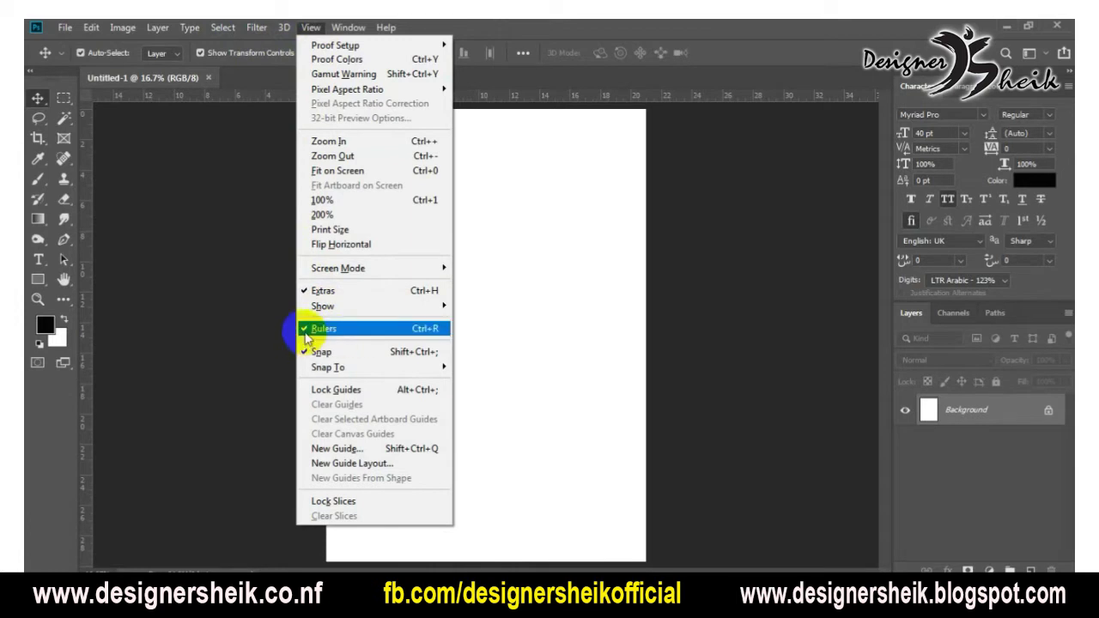
{"action": "left_click", "coordinate": [210, 135]}
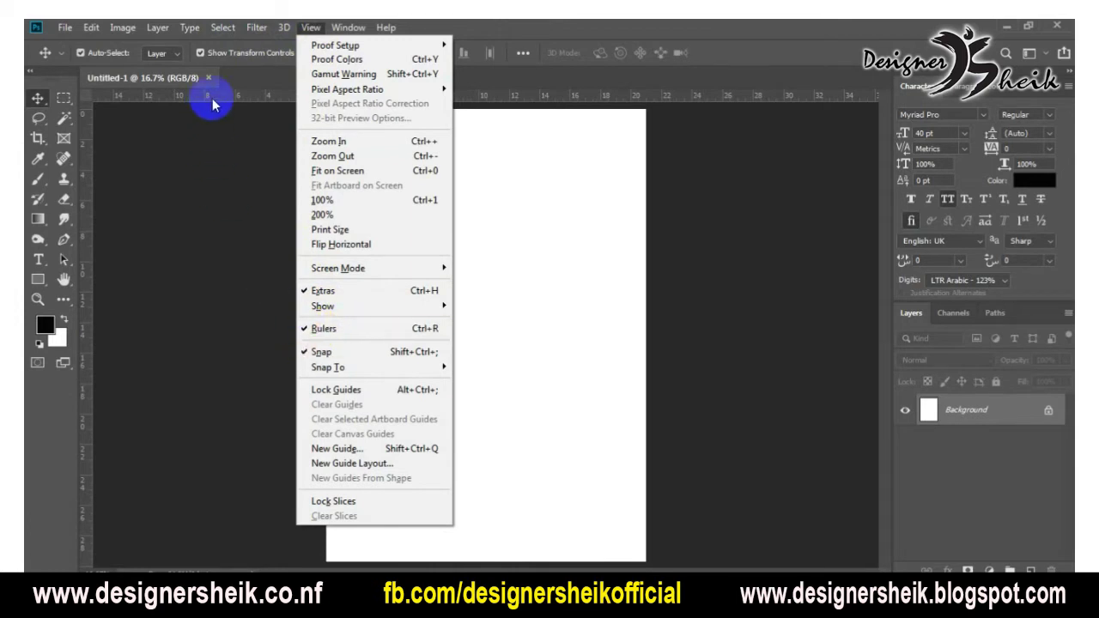
Cycle rulers through mm, cm, inches and pixels back to centimetres, then pull a vertical guide to ~9.13 cm
{"action": "right_click", "coordinate": [247, 92]}
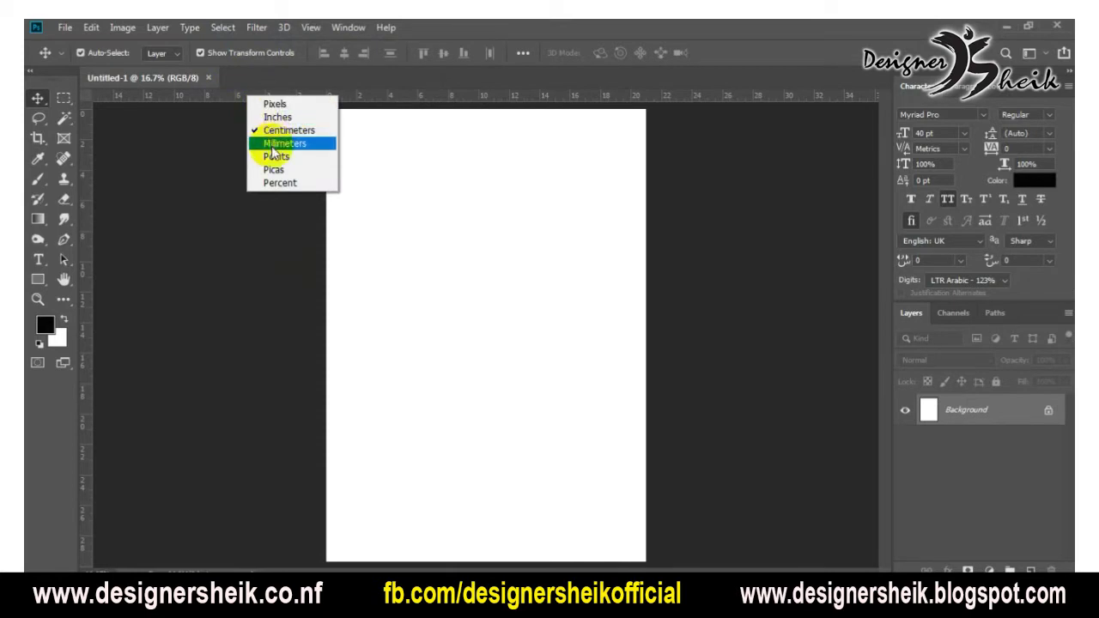
{"action": "left_click", "coordinate": [277, 142]}
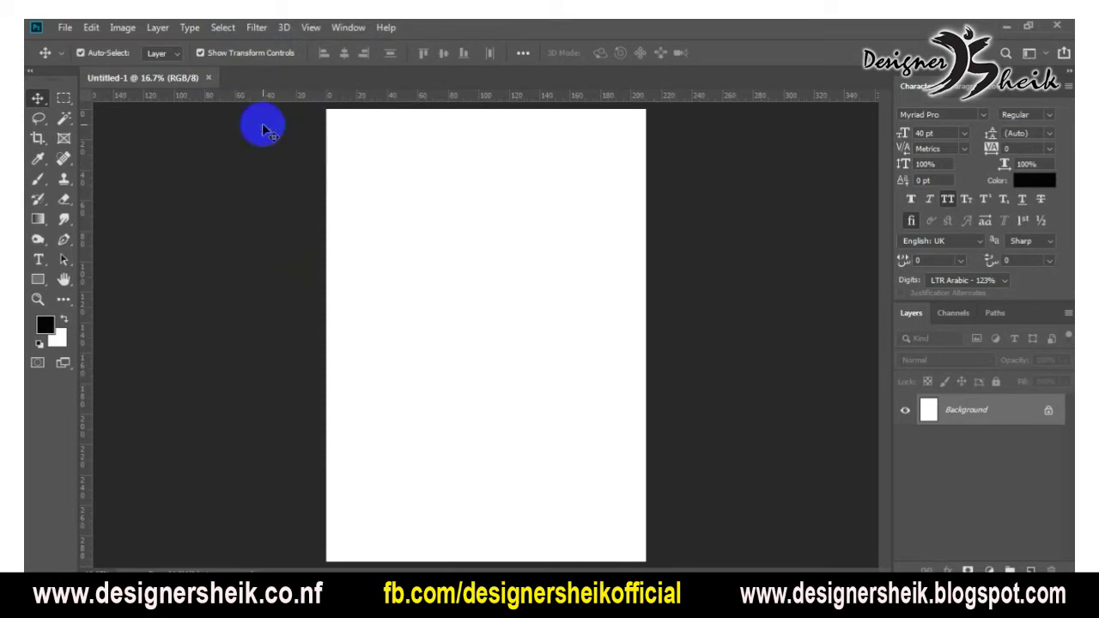
{"action": "right_click", "coordinate": [269, 98]}
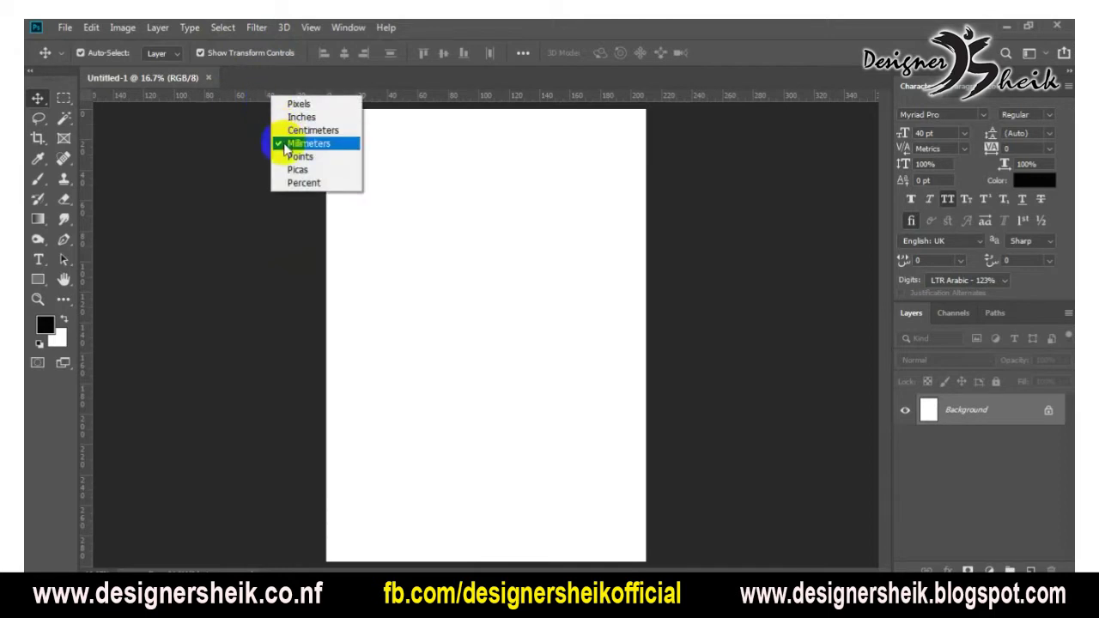
{"action": "left_click", "coordinate": [297, 130]}
{"action": "right_click", "coordinate": [297, 98]}
{"action": "left_click", "coordinate": [306, 116]}
{"action": "right_click", "coordinate": [334, 100]}
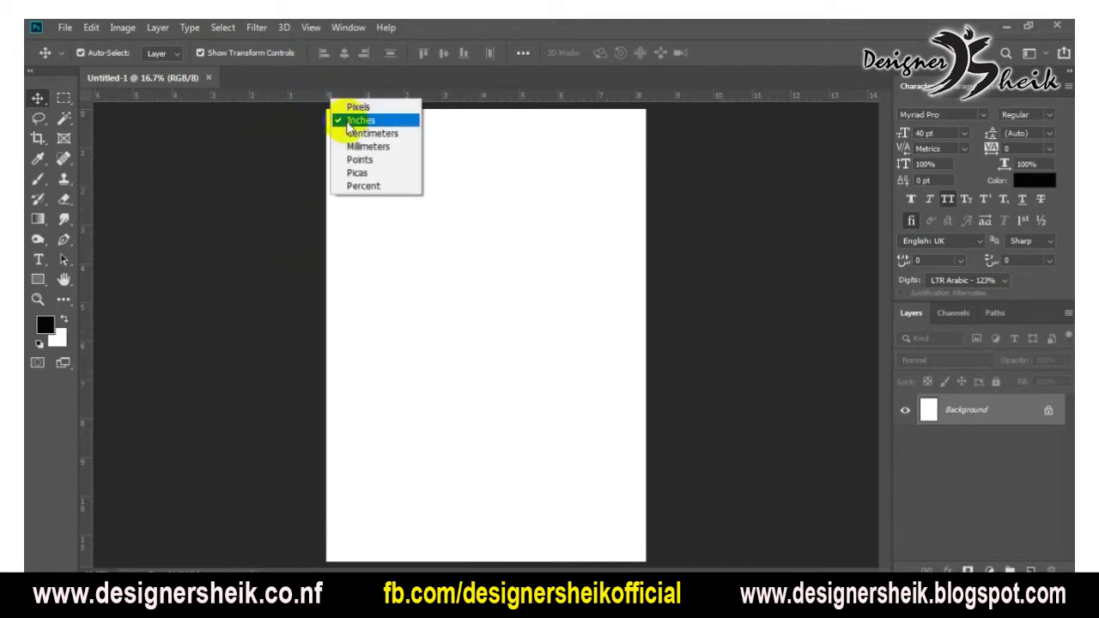
{"action": "left_click", "coordinate": [357, 105]}
{"action": "right_click", "coordinate": [356, 101]}
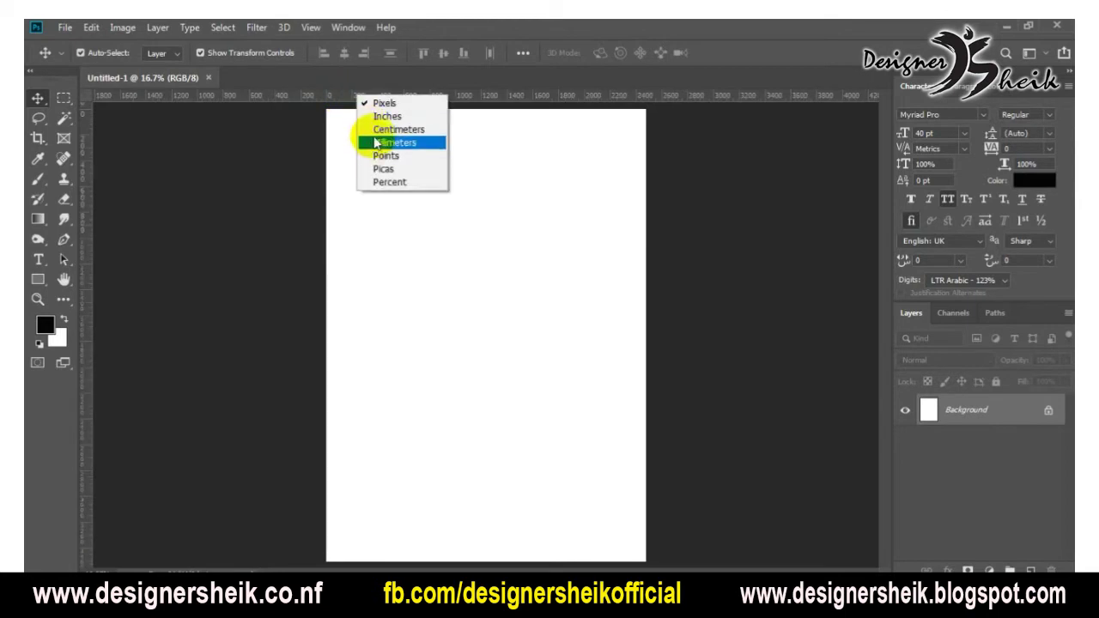
{"action": "left_click", "coordinate": [370, 129]}
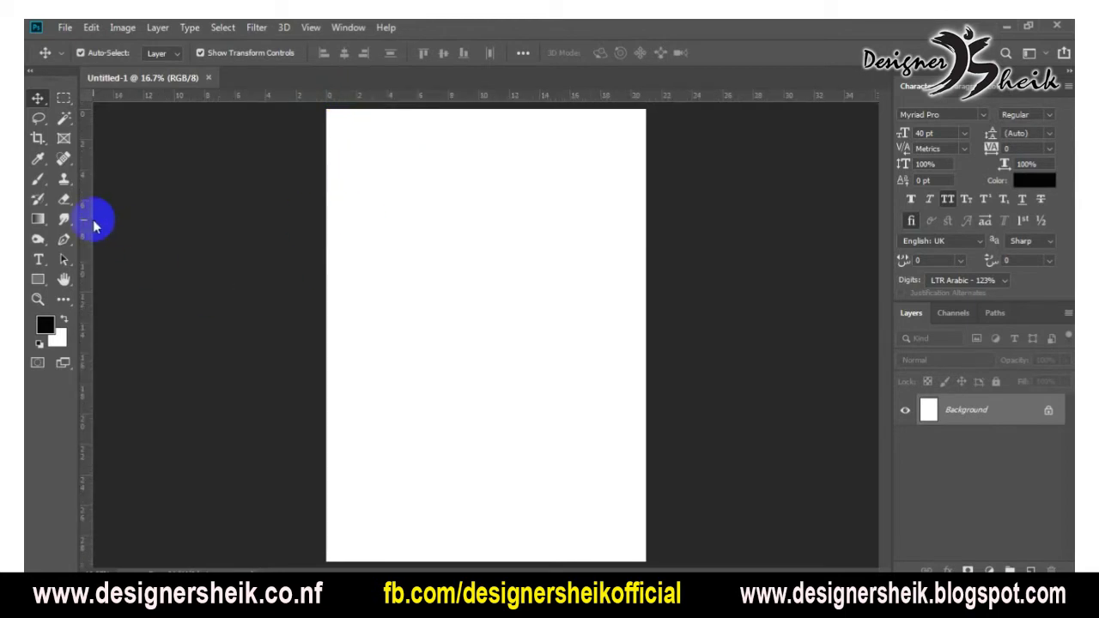
{"action": "left_click_drag", "start_coordinate": [90, 223], "coordinate": [523, 216]}
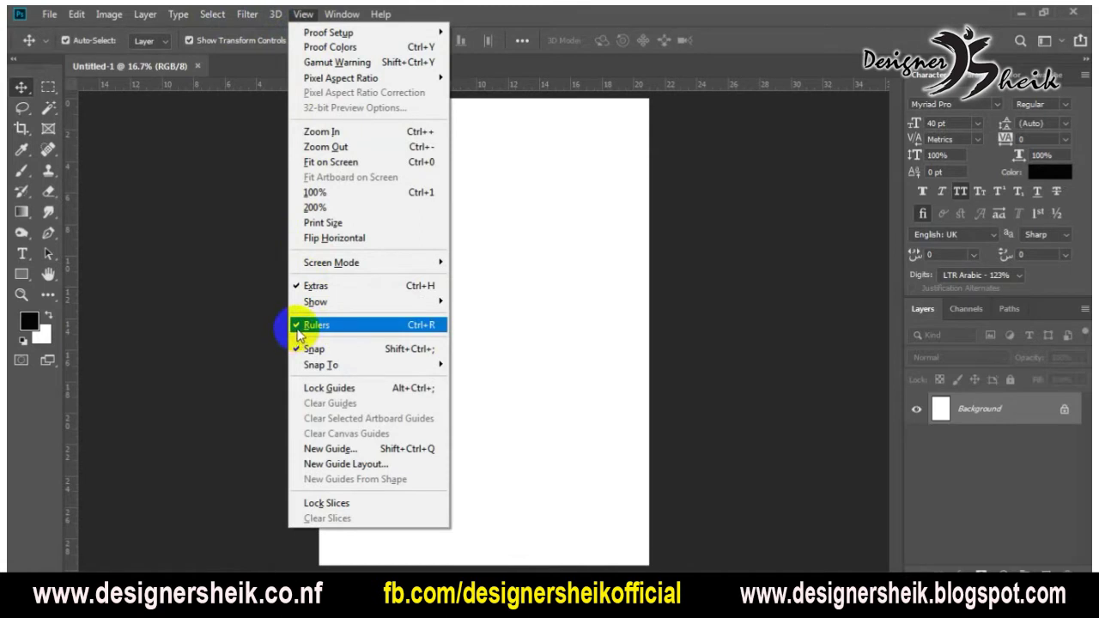
Close the View menu and cycle the rulers through millimetres, inches and pixels, ending in centimetres
{"action": "left_click", "coordinate": [202, 91]}
{"action": "right_click", "coordinate": [238, 84]}
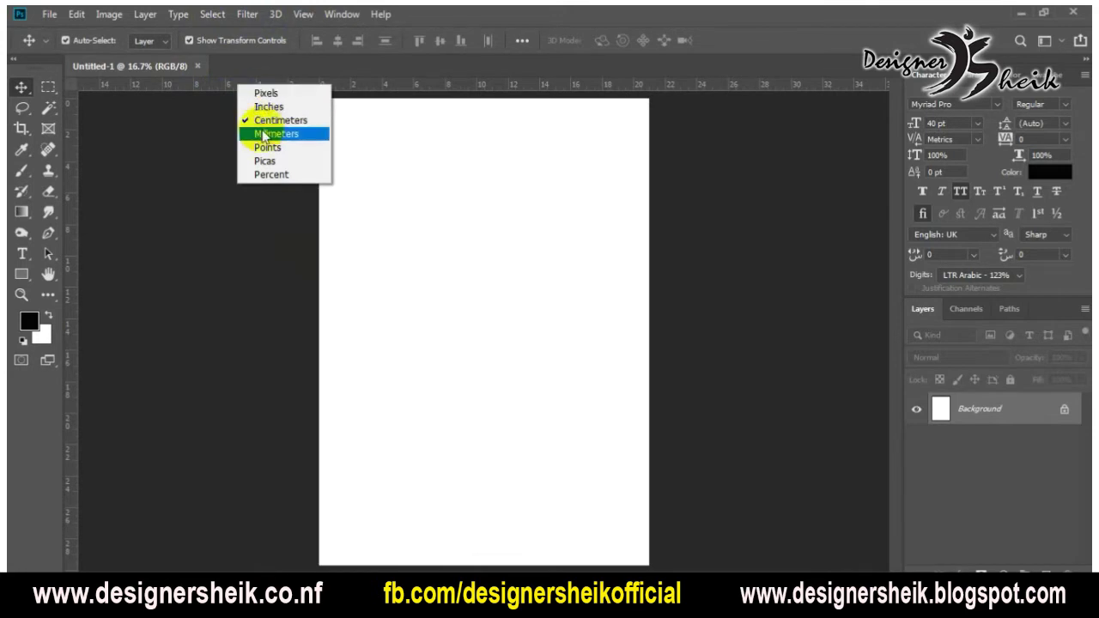
{"action": "left_click", "coordinate": [268, 133]}
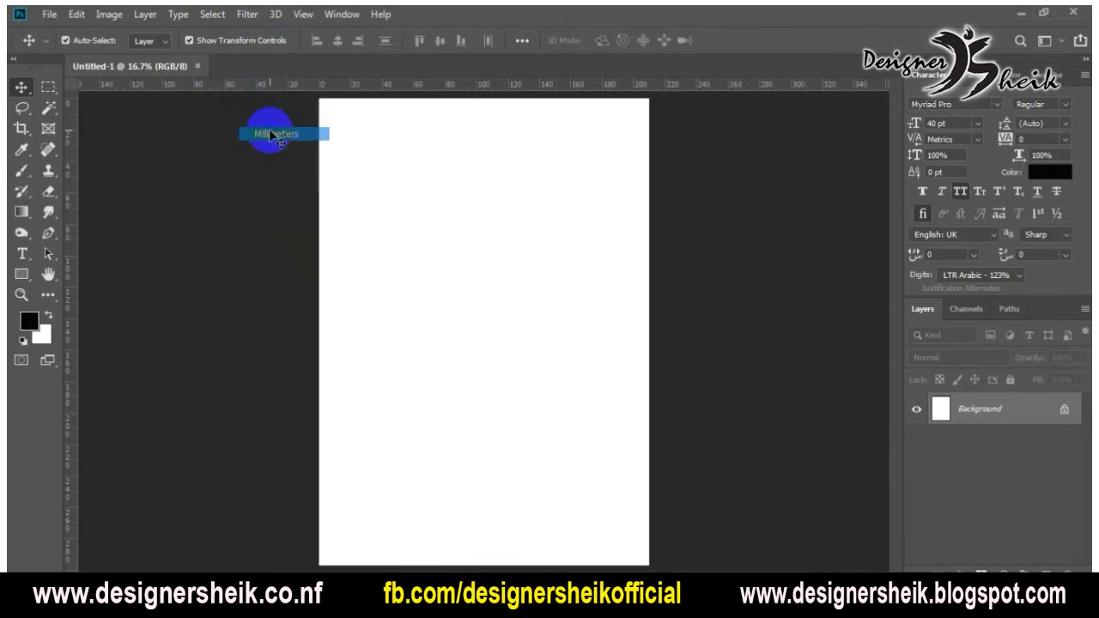
{"action": "right_click", "coordinate": [262, 84]}
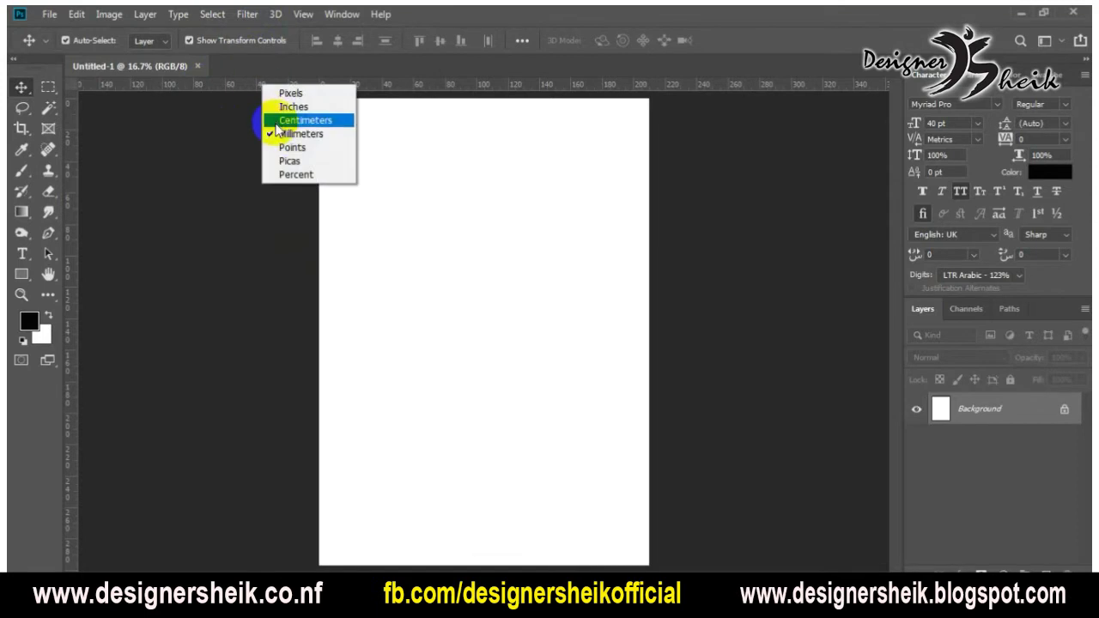
{"action": "left_click", "coordinate": [292, 107]}
{"action": "right_click", "coordinate": [287, 89]}
{"action": "left_click", "coordinate": [295, 108]}
{"action": "right_click", "coordinate": [324, 86]}
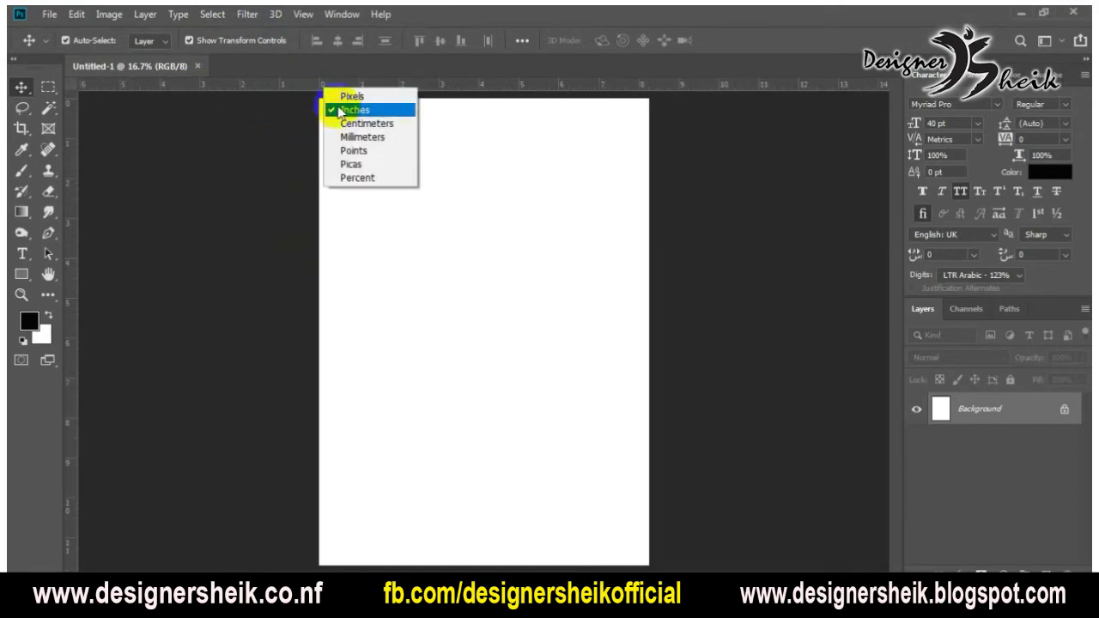
{"action": "left_click", "coordinate": [342, 95]}
{"action": "right_click", "coordinate": [351, 85]}
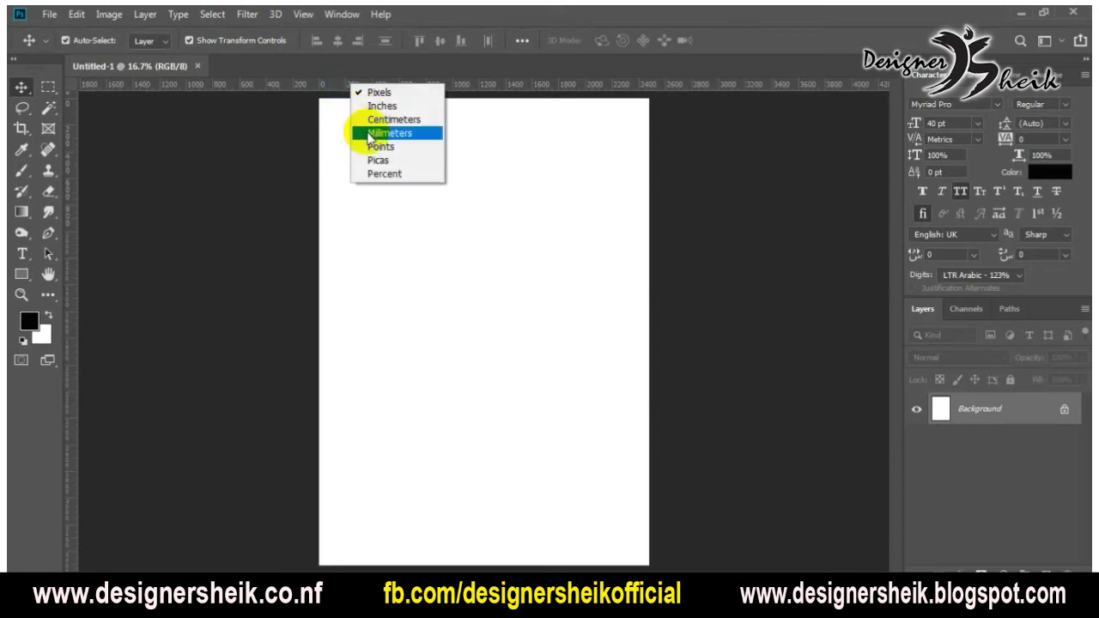
{"action": "left_click", "coordinate": [365, 115]}
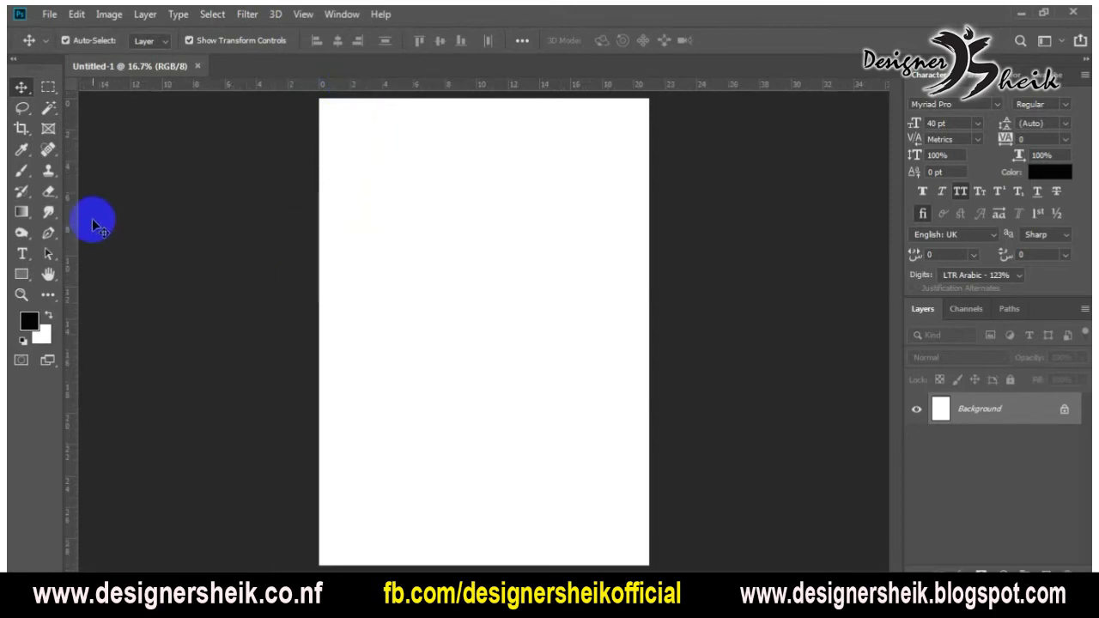
Add a vertical guide near 2 cm, a horizontal guide at 6 cm, then one near 85.8 mm
{"action": "mouse_move", "coordinate": [72, 216]}
{"action": "left_mouse_down"}
{"action": "mouse_move", "coordinate": [538, 208]}
{"action": "mouse_move", "coordinate": [348, 193]}
{"action": "left_mouse_up"}
{"action": "mouse_move", "coordinate": [402, 81]}
{"action": "left_mouse_down"}
{"action": "mouse_move", "coordinate": [407, 192]}
{"action": "mouse_move", "coordinate": [424, 219]}
{"action": "mouse_move", "coordinate": [537, 206]}
{"action": "mouse_move", "coordinate": [350, 189]}
{"action": "left_mouse_up"}
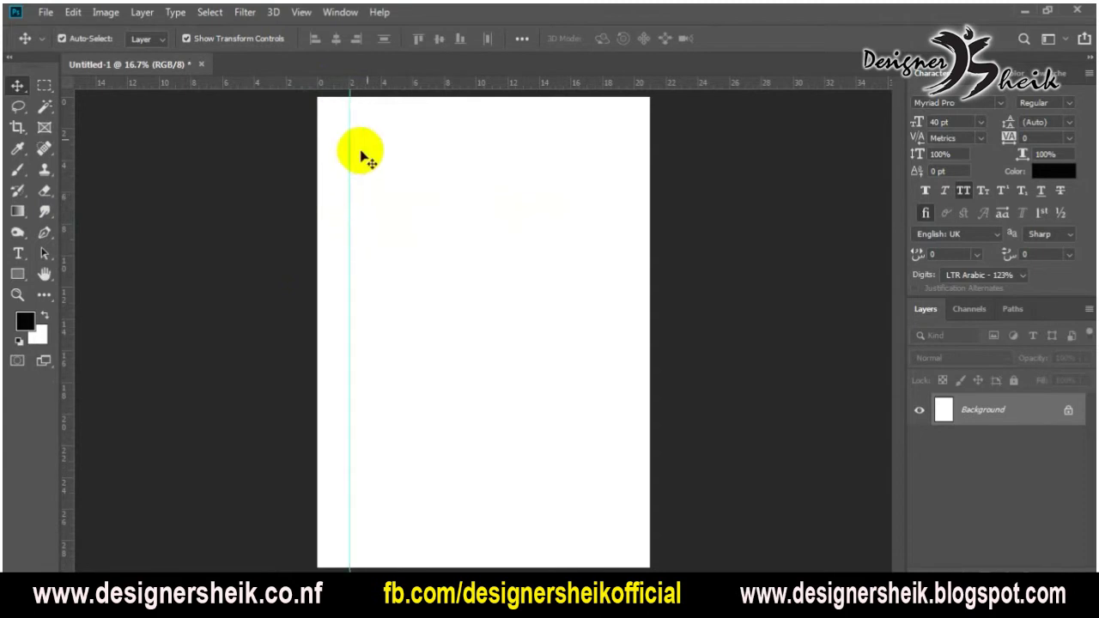
{"action": "left_click_drag", "start_coordinate": [400, 83], "coordinate": [409, 192]}
{"action": "right_click", "coordinate": [395, 84]}
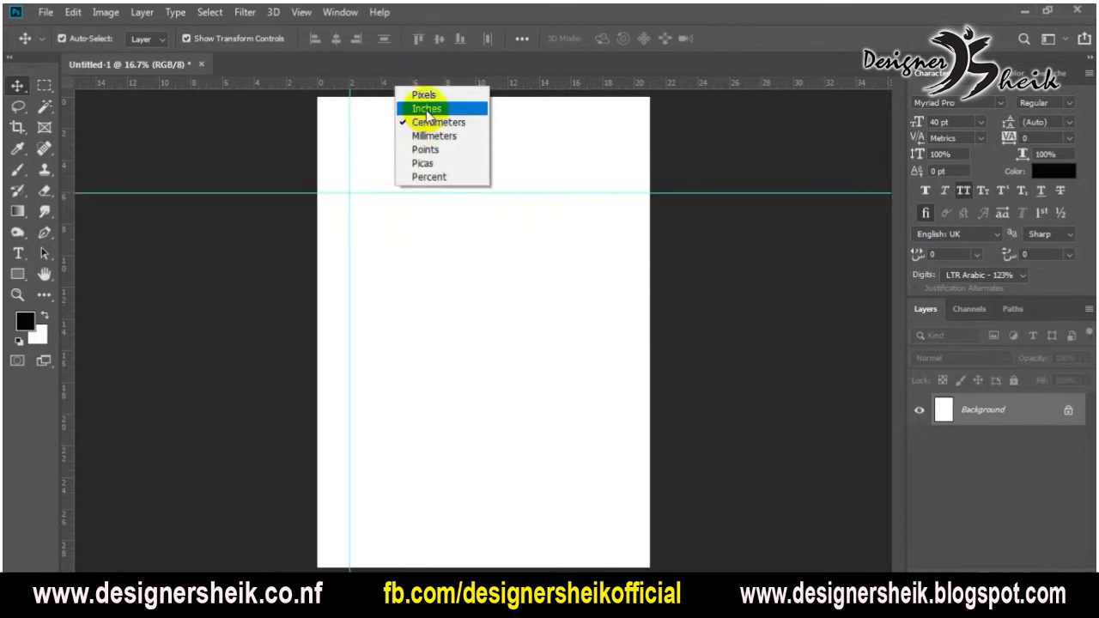
{"action": "left_click", "coordinate": [431, 137]}
{"action": "left_click_drag", "start_coordinate": [414, 89], "coordinate": [412, 248]}
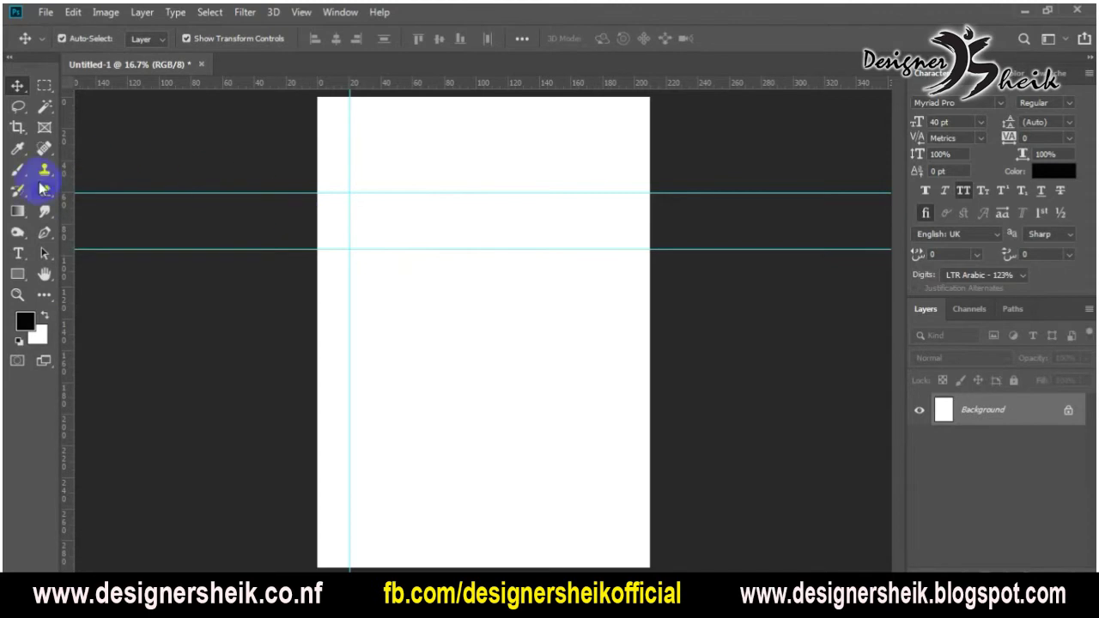
Draw a black-filled rectangle in the page's upper left
{"action": "left_click", "coordinate": [19, 273]}
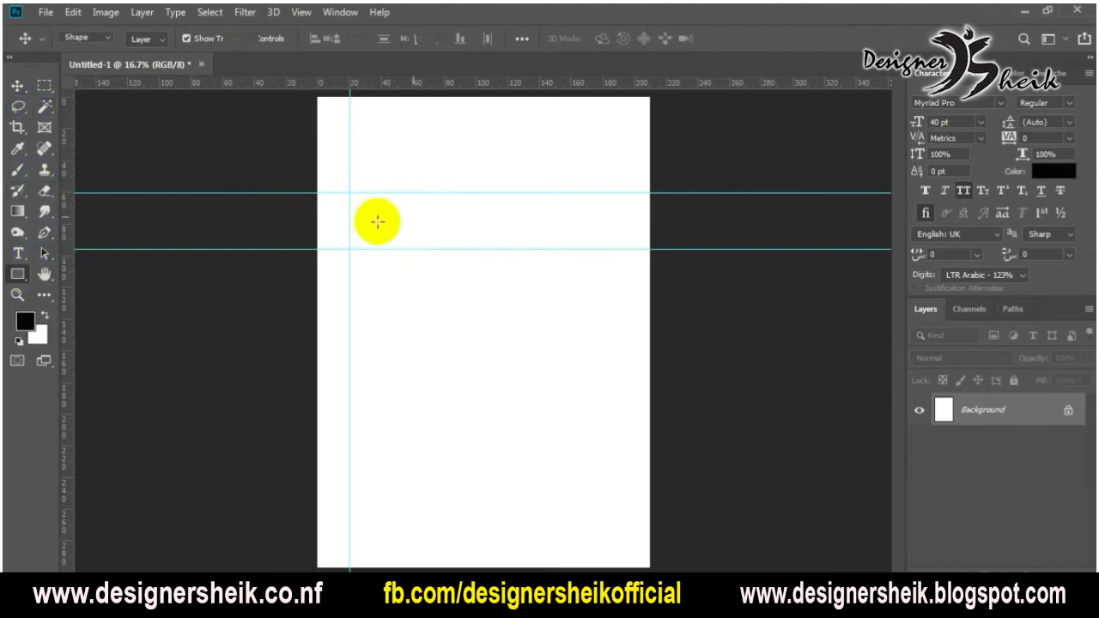
{"action": "mouse_move", "coordinate": [369, 142]}
{"action": "left_mouse_down"}
{"action": "mouse_move", "coordinate": [404, 185]}
{"action": "mouse_move", "coordinate": [515, 227]}
{"action": "left_mouse_up"}
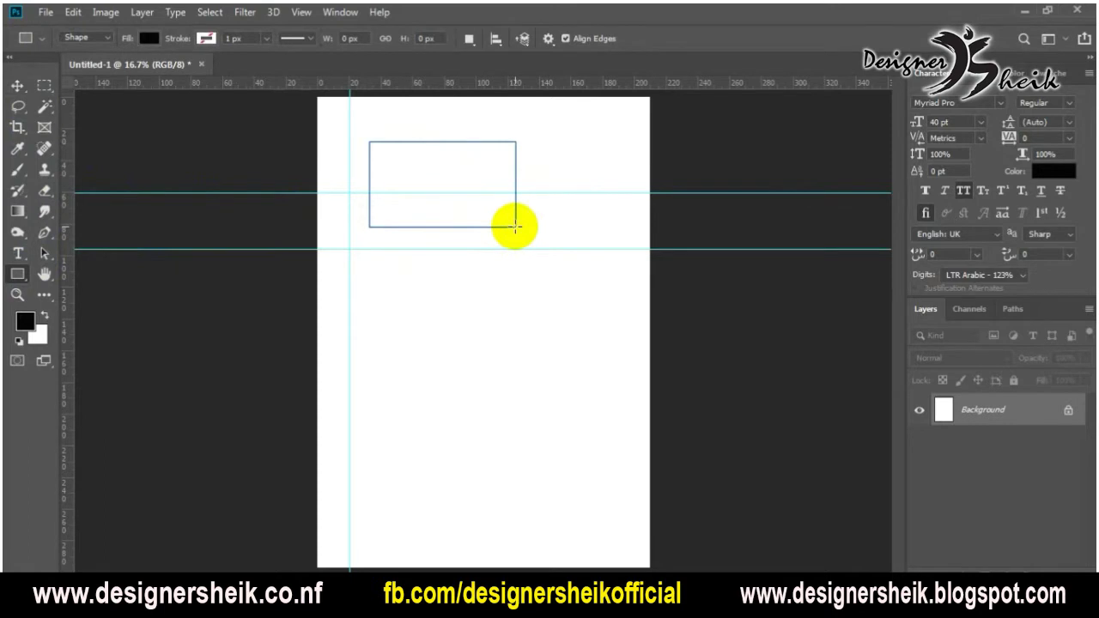
{"action": "left_click_drag", "start_coordinate": [515, 226], "coordinate": [515, 226]}
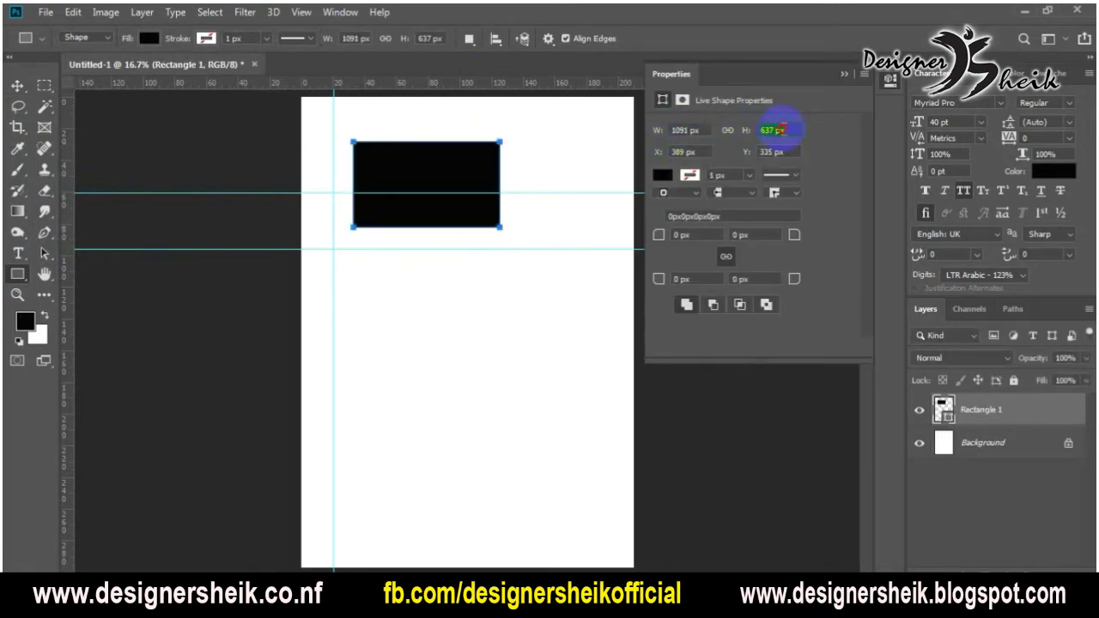
Switch the rectangle's W and H units to centimetres and size it 10 × 12 cm
{"action": "right_click", "coordinate": [692, 130]}
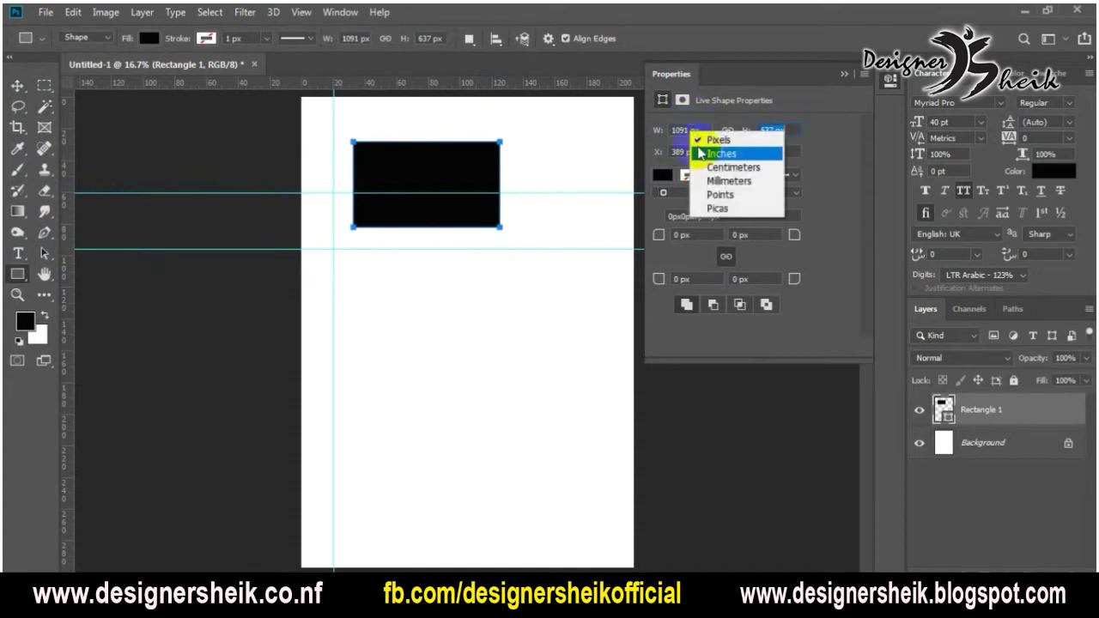
{"action": "left_click", "coordinate": [699, 167]}
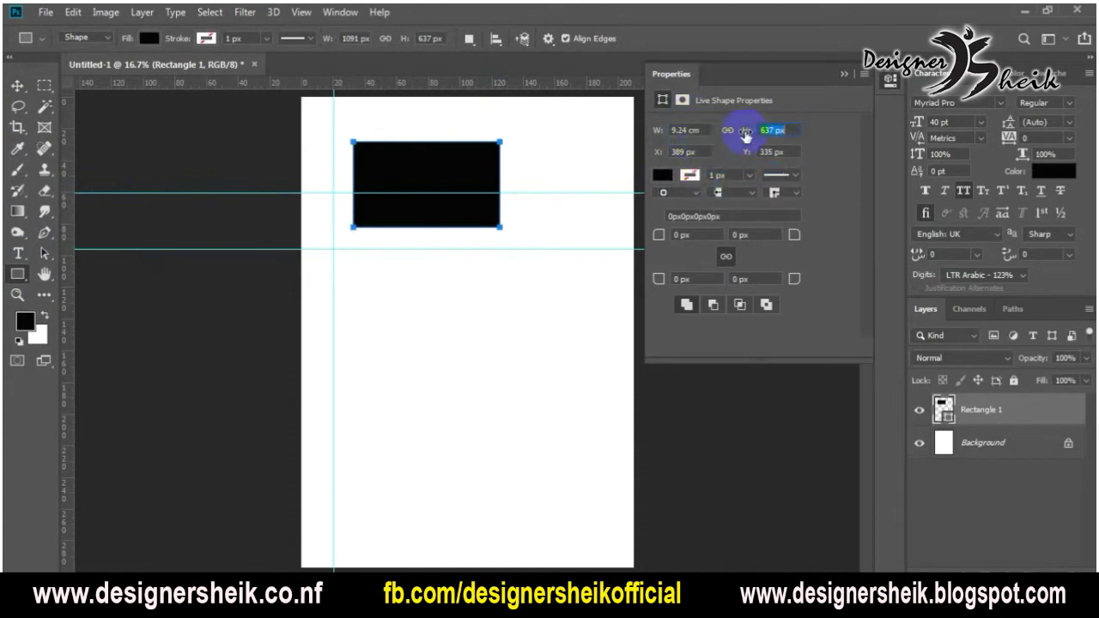
{"action": "right_click", "coordinate": [767, 130]}
{"action": "left_click", "coordinate": [785, 169]}
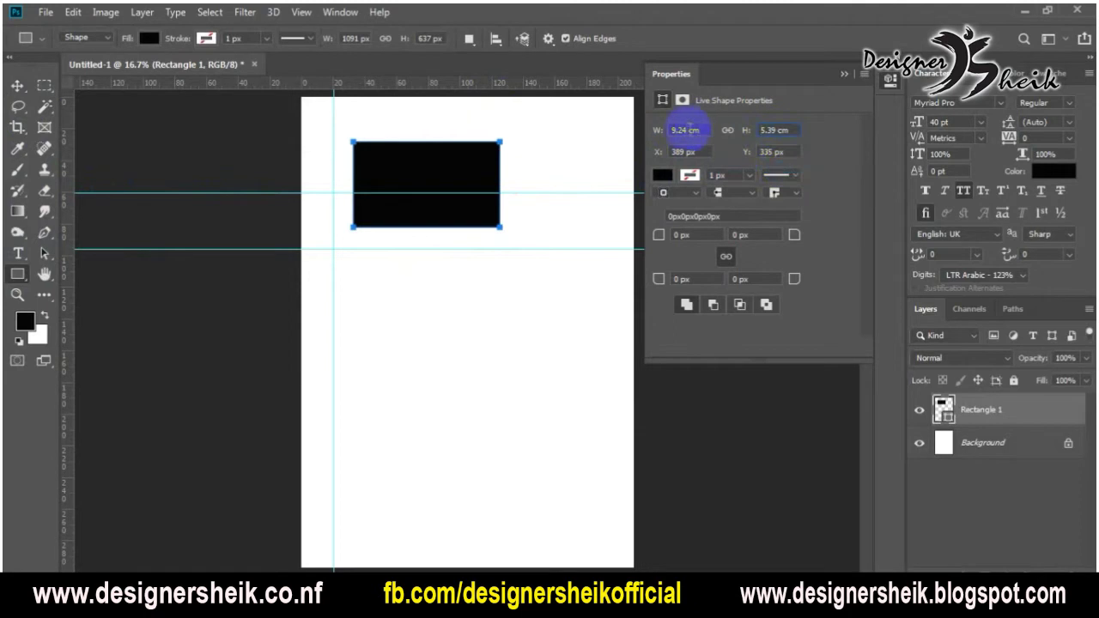
{"action": "right_click", "coordinate": [680, 130]}
{"action": "left_click", "coordinate": [697, 184]}
{"action": "type", "text": "10"}
{"action": "key", "text": "Return"}
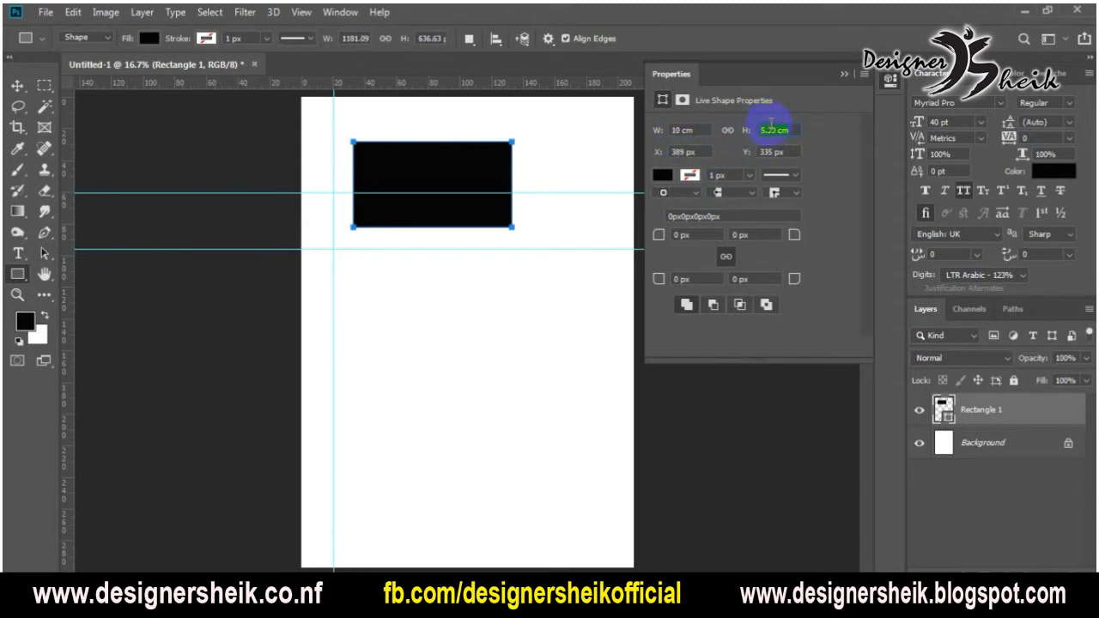
{"action": "type", "text": "2 cm"}
{"action": "key", "text": "Return"}
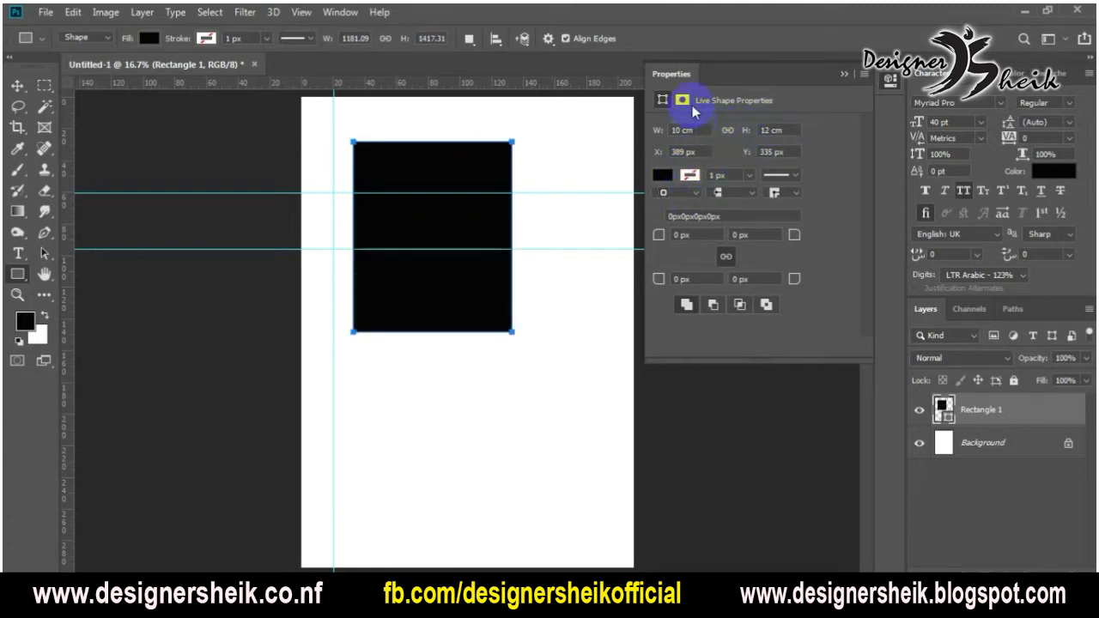
Close the shape properties, drag the rectangle to a new spot, and set rulers to centimetres
{"action": "left_click", "coordinate": [842, 106]}
{"action": "left_click", "coordinate": [844, 75]}
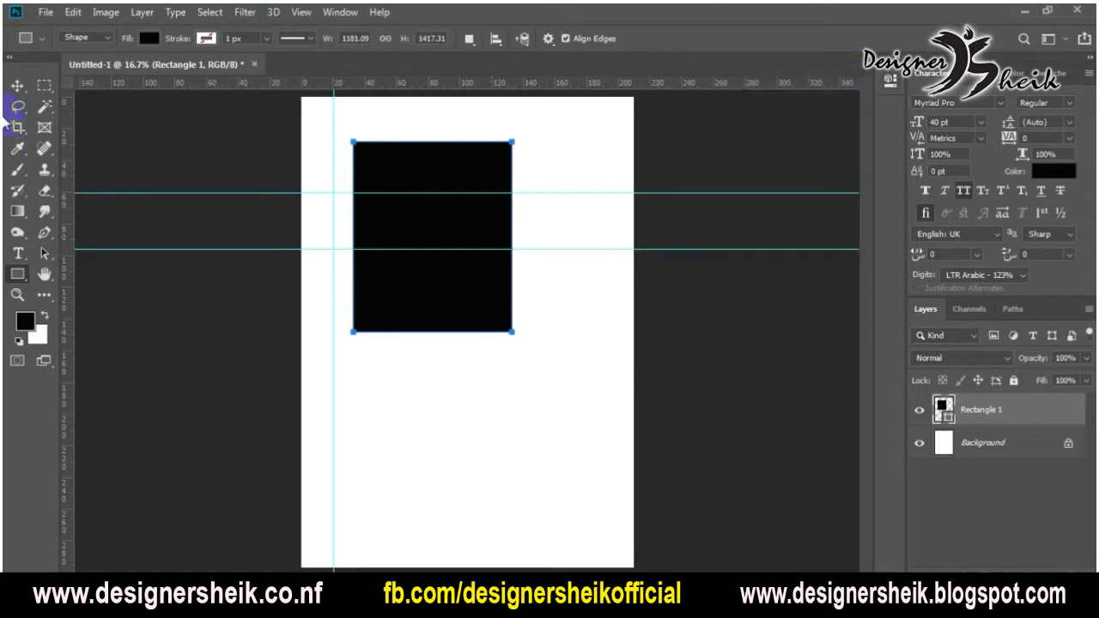
{"action": "left_click", "coordinate": [17, 87]}
{"action": "left_click_drag", "start_coordinate": [440, 279], "coordinate": [479, 303]}
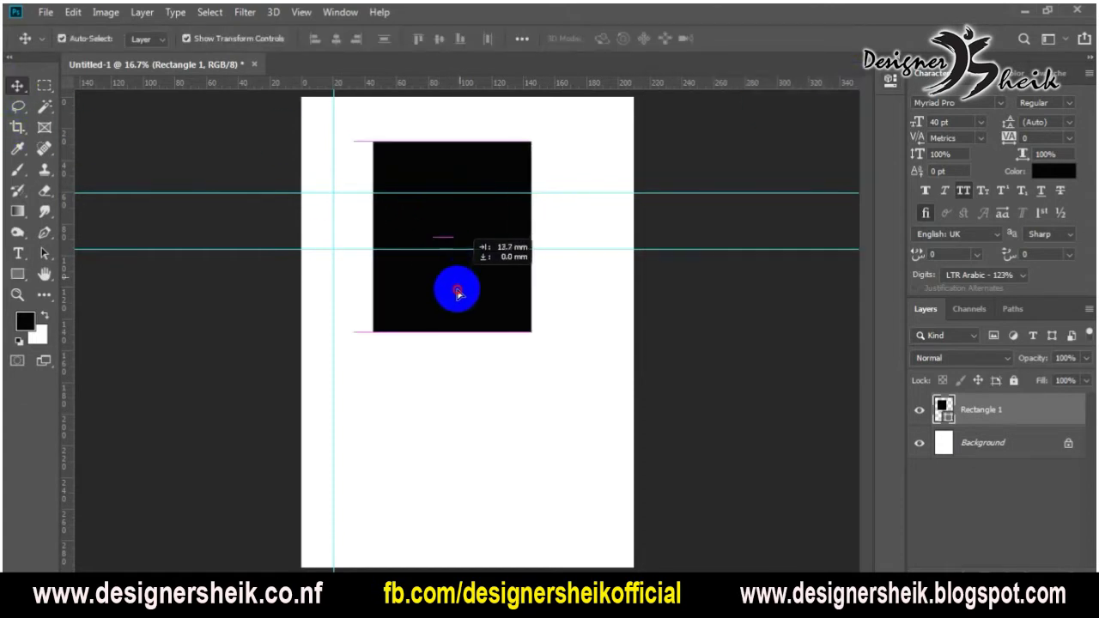
{"action": "left_click_drag", "start_coordinate": [479, 303], "coordinate": [498, 267]}
{"action": "right_click", "coordinate": [457, 90]}
{"action": "left_click", "coordinate": [481, 121]}
Reposition the rectangle near the page's top-left, at X 488 px, Y 337 px
{"action": "mouse_move", "coordinate": [476, 316]}
{"action": "left_mouse_down"}
{"action": "mouse_move", "coordinate": [449, 335]}
{"action": "mouse_move", "coordinate": [467, 270]}
{"action": "mouse_move", "coordinate": [449, 304]}
{"action": "mouse_move", "coordinate": [427, 304]}
{"action": "mouse_move", "coordinate": [440, 315]}
{"action": "mouse_move", "coordinate": [449, 297]}
{"action": "mouse_move", "coordinate": [468, 343]}
{"action": "mouse_move", "coordinate": [414, 289]}
{"action": "left_mouse_up"}
{"action": "left_click", "coordinate": [545, 339]}
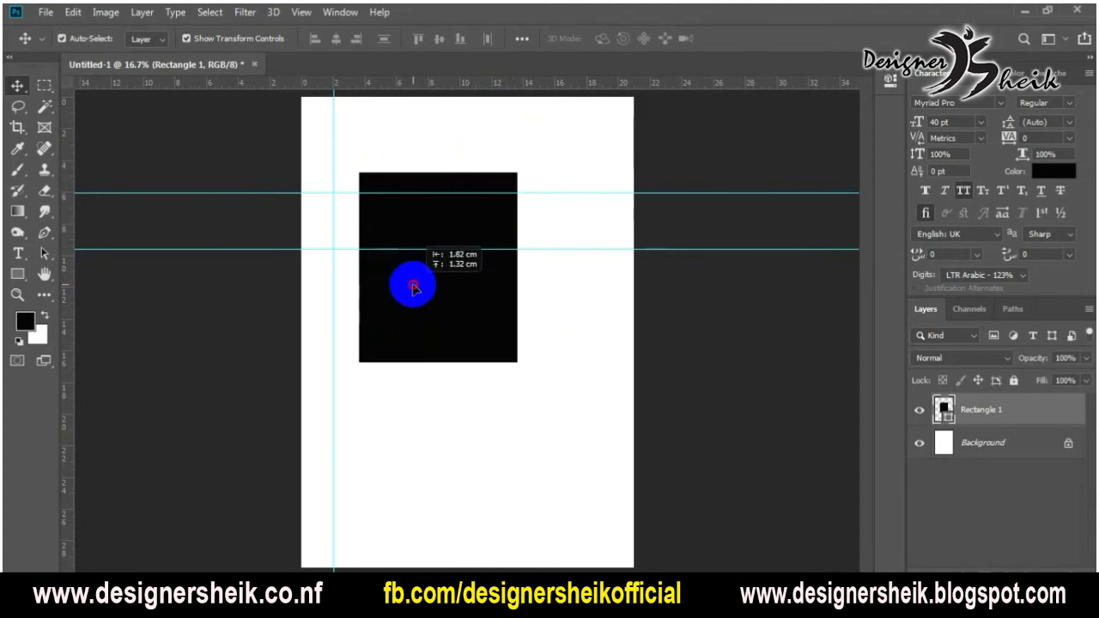
{"action": "left_click", "coordinate": [890, 79]}
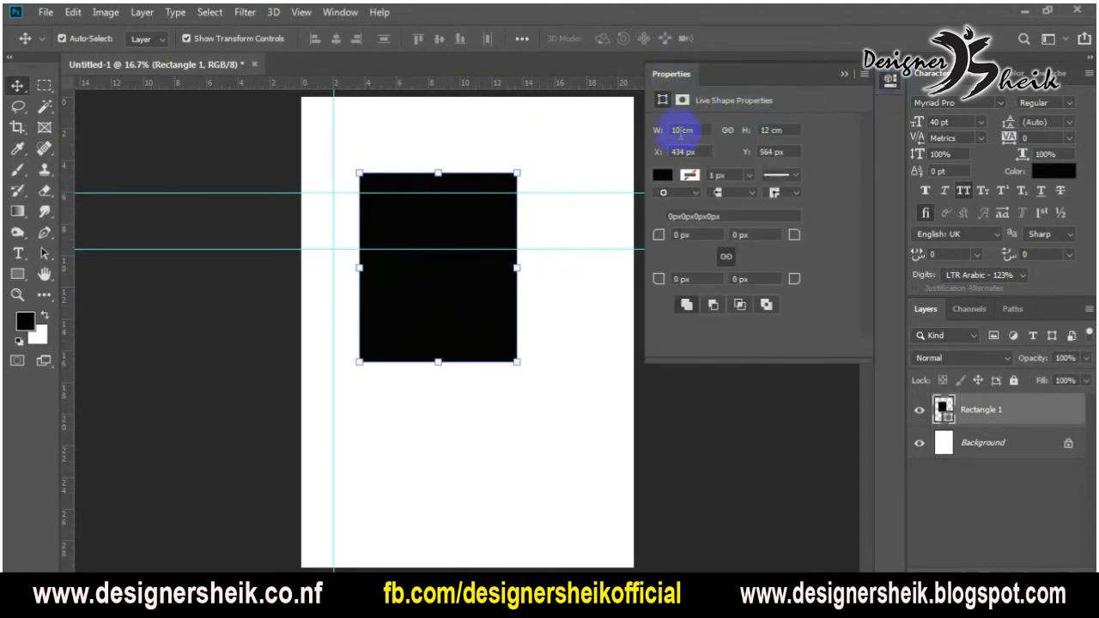
{"action": "left_click", "coordinate": [844, 74]}
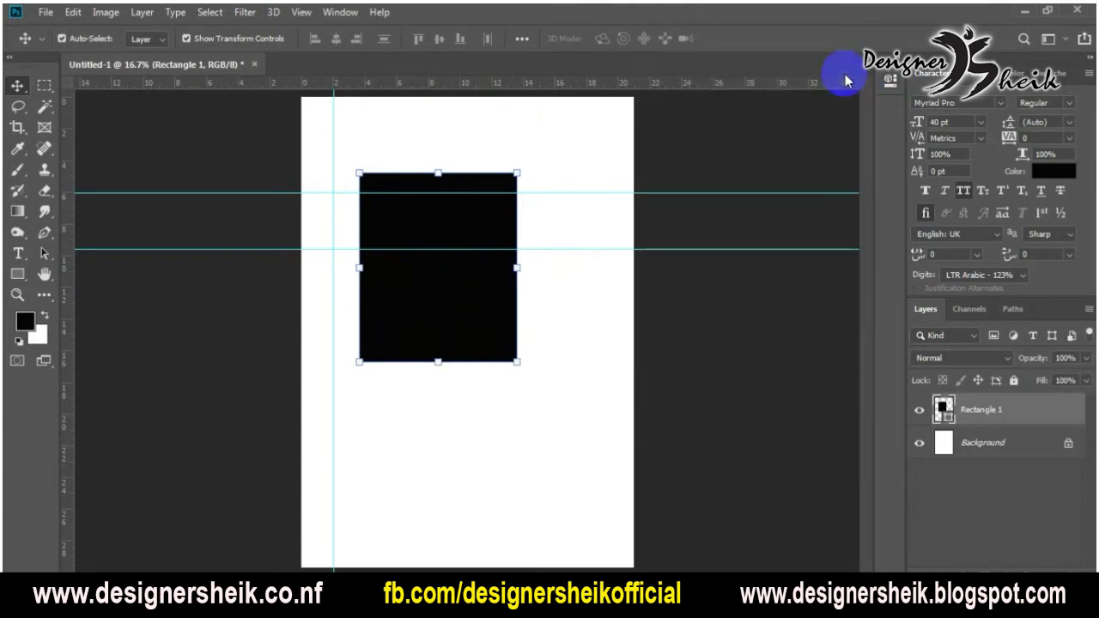
{"action": "left_click_drag", "start_coordinate": [376, 277], "coordinate": [412, 261]}
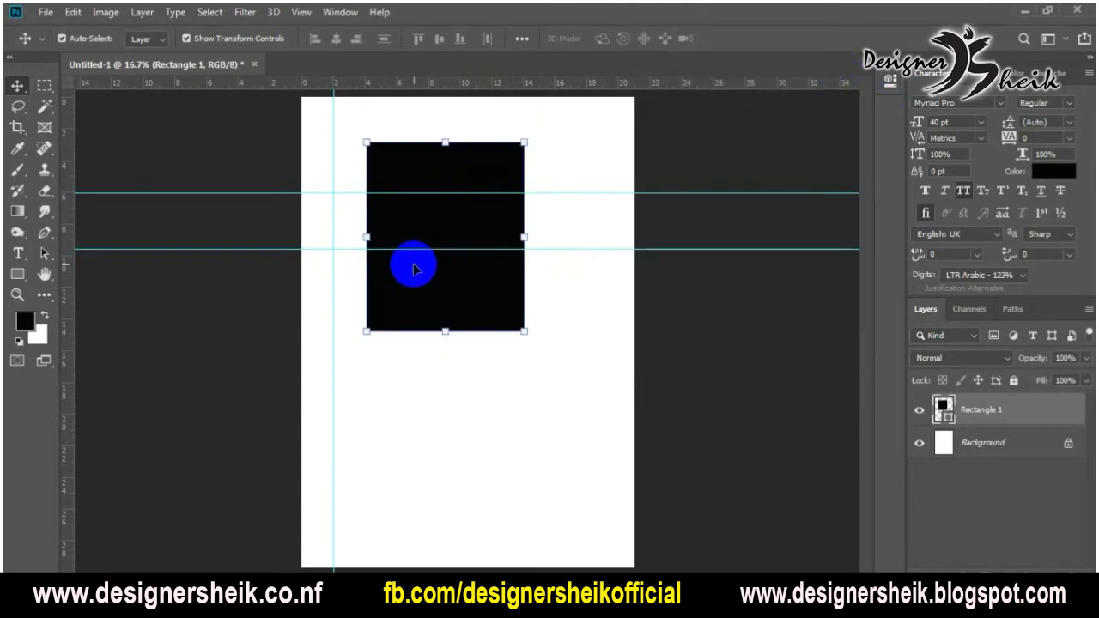
{"action": "left_click", "coordinate": [449, 294]}
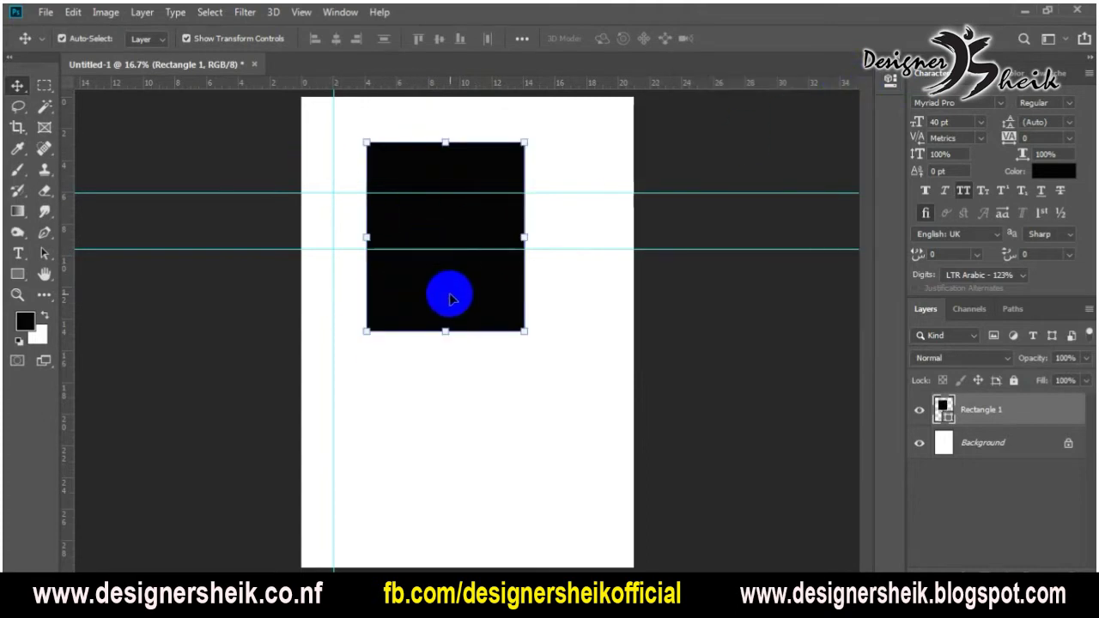
{"action": "left_click", "coordinate": [890, 83]}
Resize the rectangle to 15 cm wide (10/2, then 5+10) by 9 cm tall (6+3)
{"action": "left_click", "coordinate": [679, 131]}
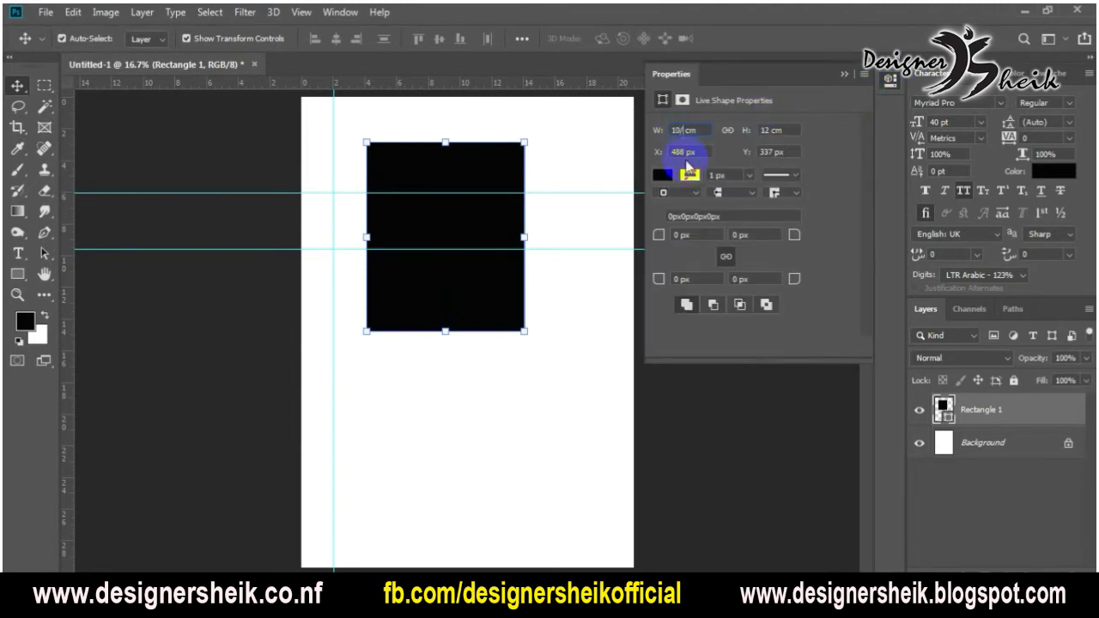
{"action": "left_click", "coordinate": [743, 134]}
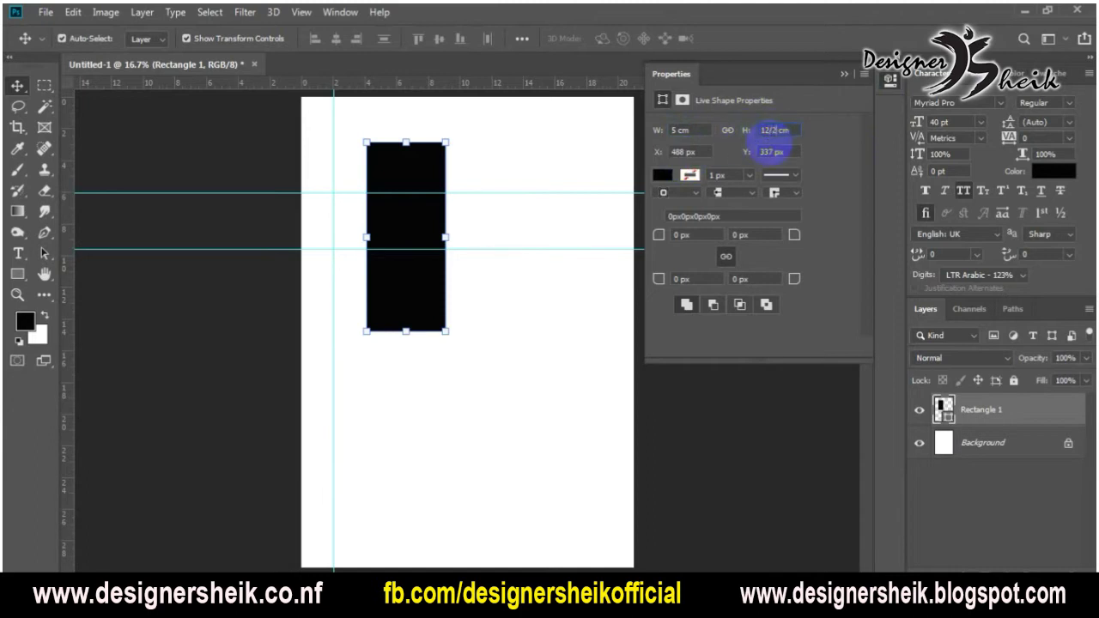
{"action": "left_click", "coordinate": [681, 131]}
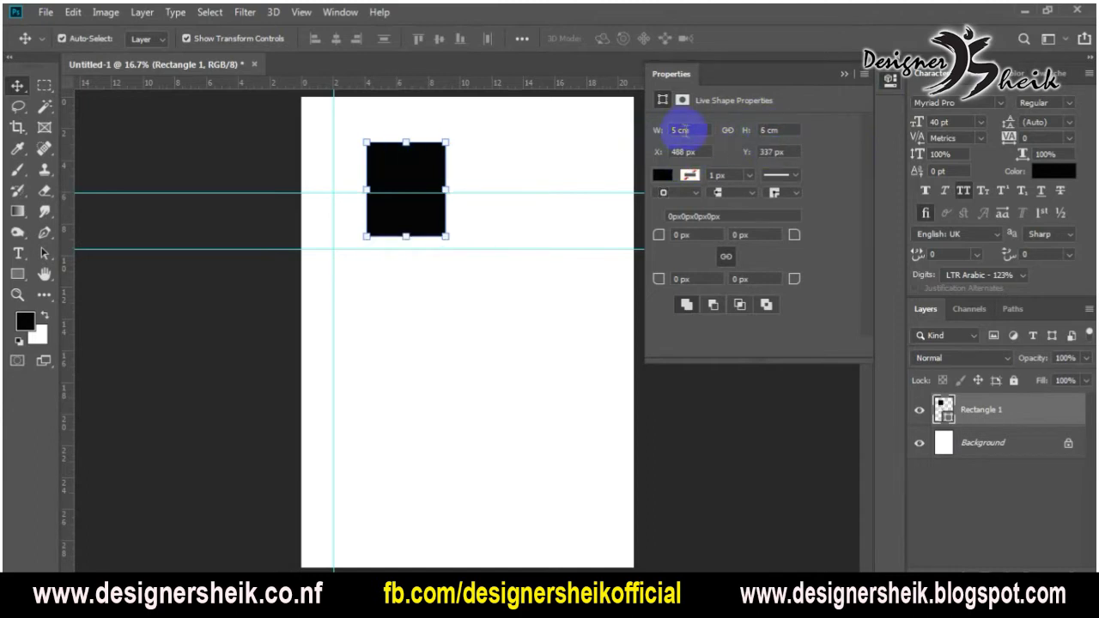
{"action": "left_click", "coordinate": [675, 127]}
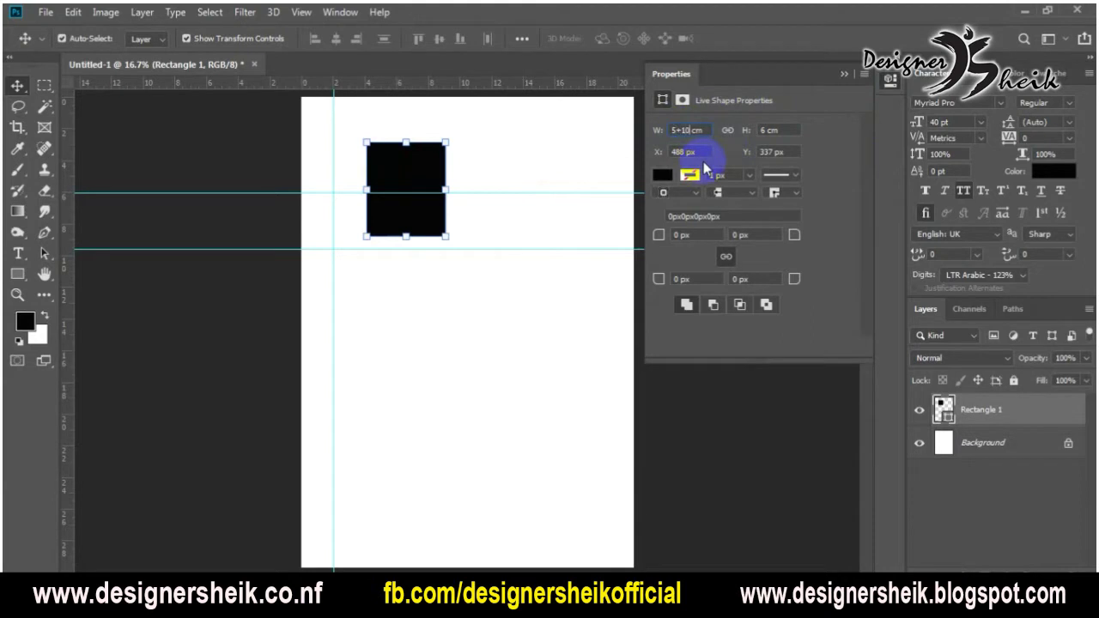
{"action": "key", "text": "Return"}
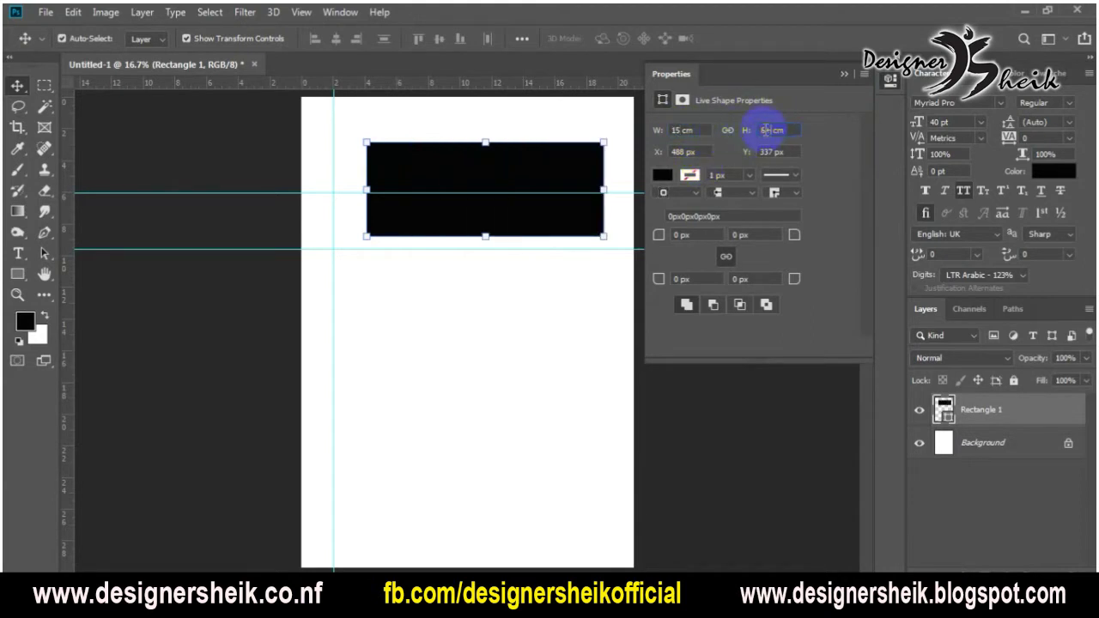
{"action": "type", "text": "3"}
{"action": "key", "text": "Return"}
Move the rectangle near the page top, to X 551 px, Y 332 px
{"action": "left_click_drag", "start_coordinate": [390, 161], "coordinate": [357, 141]}
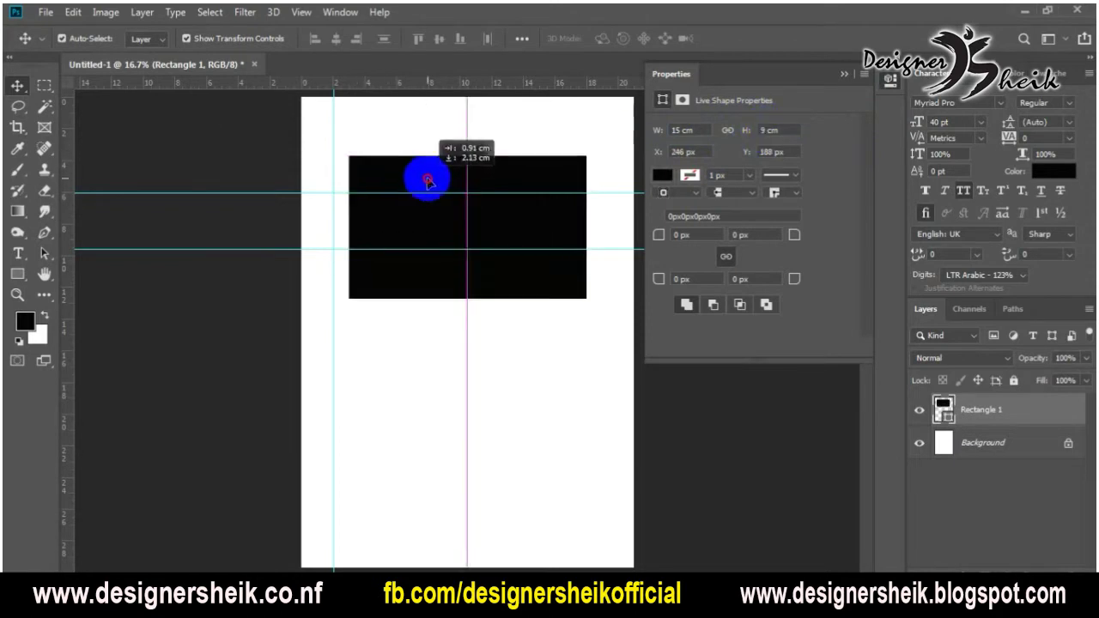
{"action": "left_click_drag", "start_coordinate": [357, 141], "coordinate": [447, 166]}
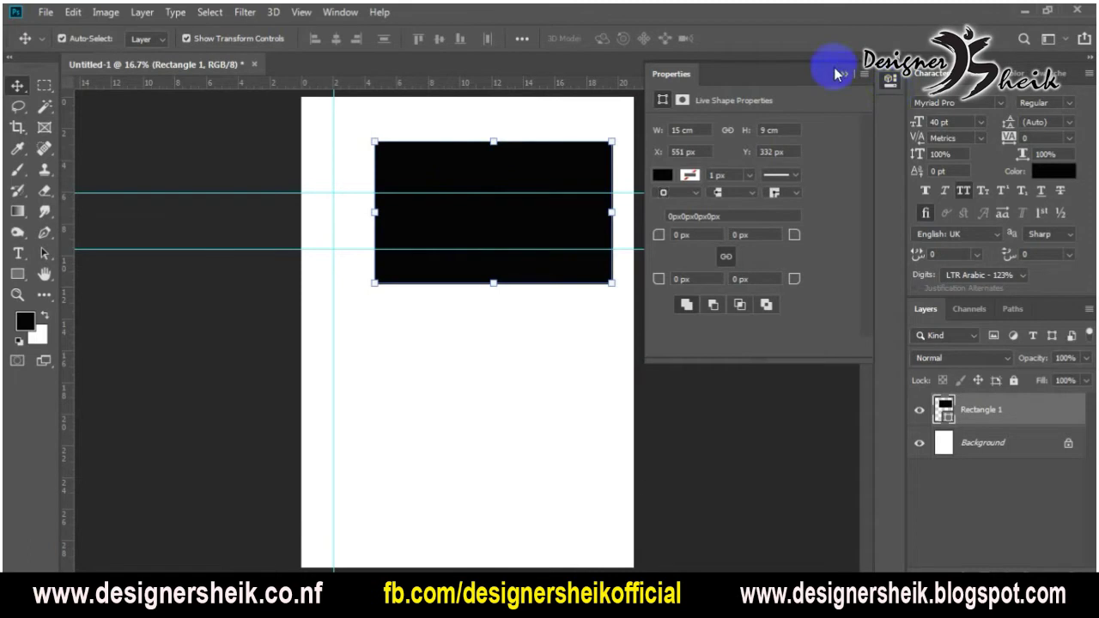
{"action": "left_click", "coordinate": [841, 73]}
Discard the rectangle document unsaved and set up a new page 29.7/2 cm wide, 21 cm tall
{"action": "left_click", "coordinate": [254, 64]}
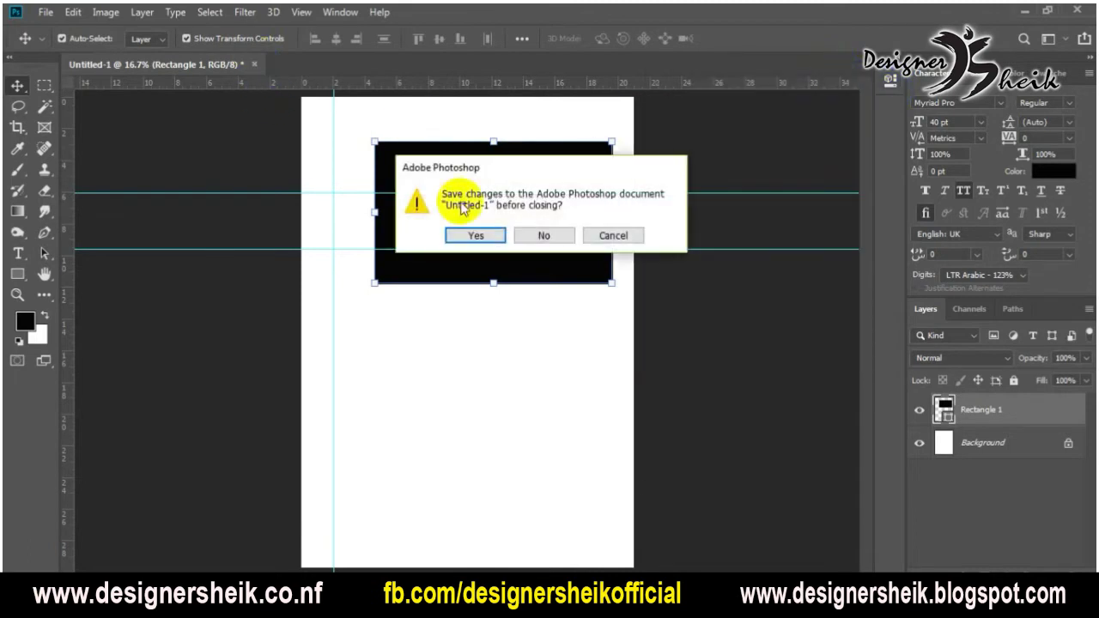
{"action": "left_click", "coordinate": [534, 237]}
{"action": "left_click", "coordinate": [52, 14]}
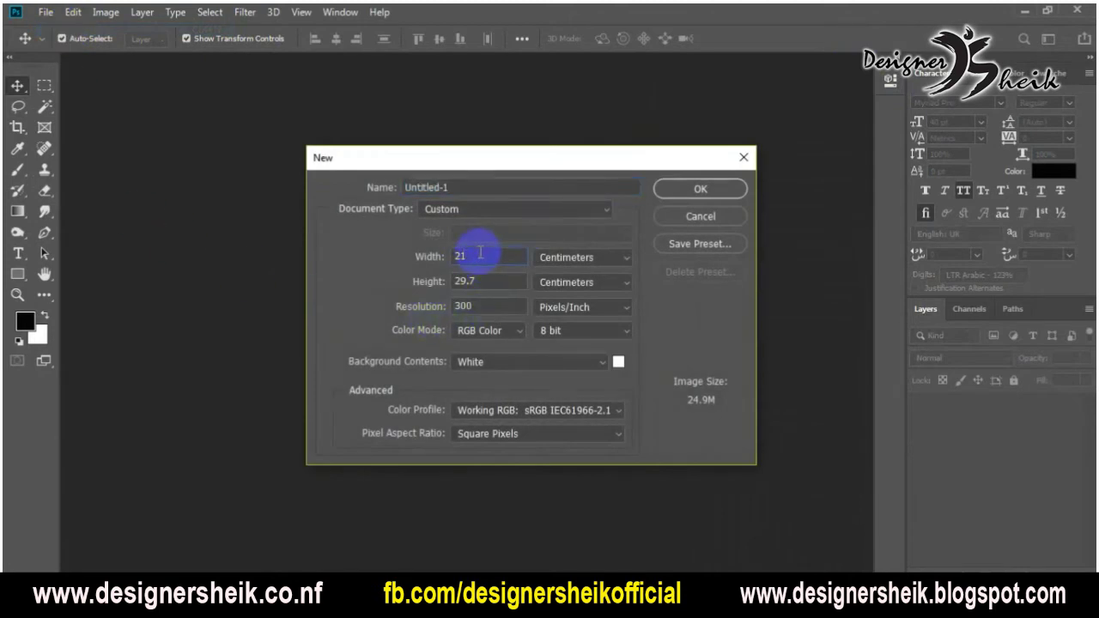
{"action": "left_click", "coordinate": [481, 252]}
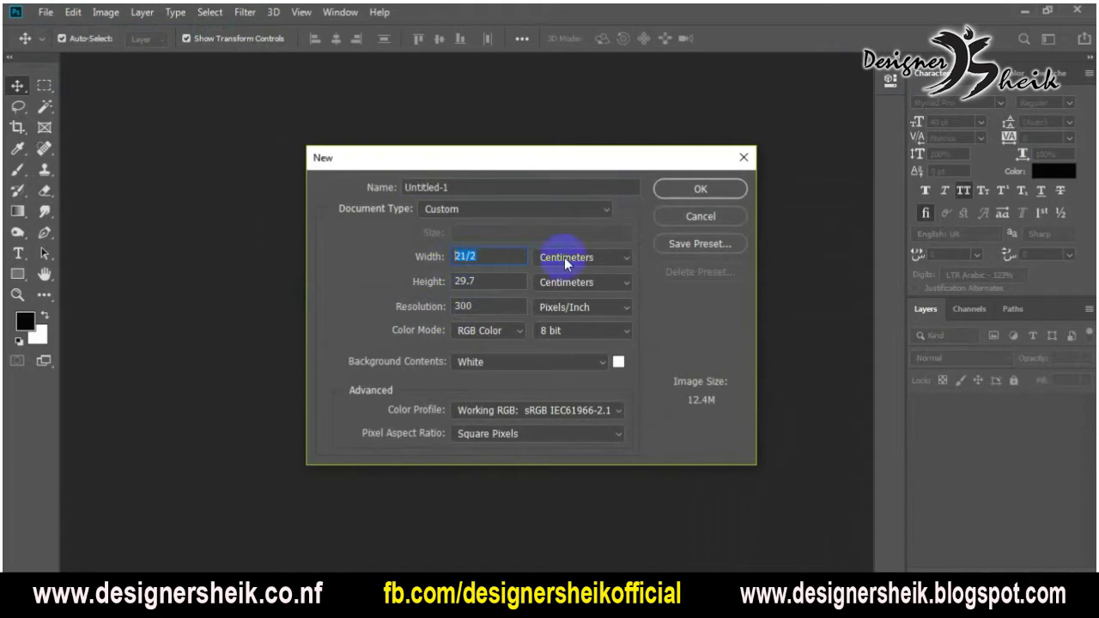
{"action": "type", "text": "29.7"}
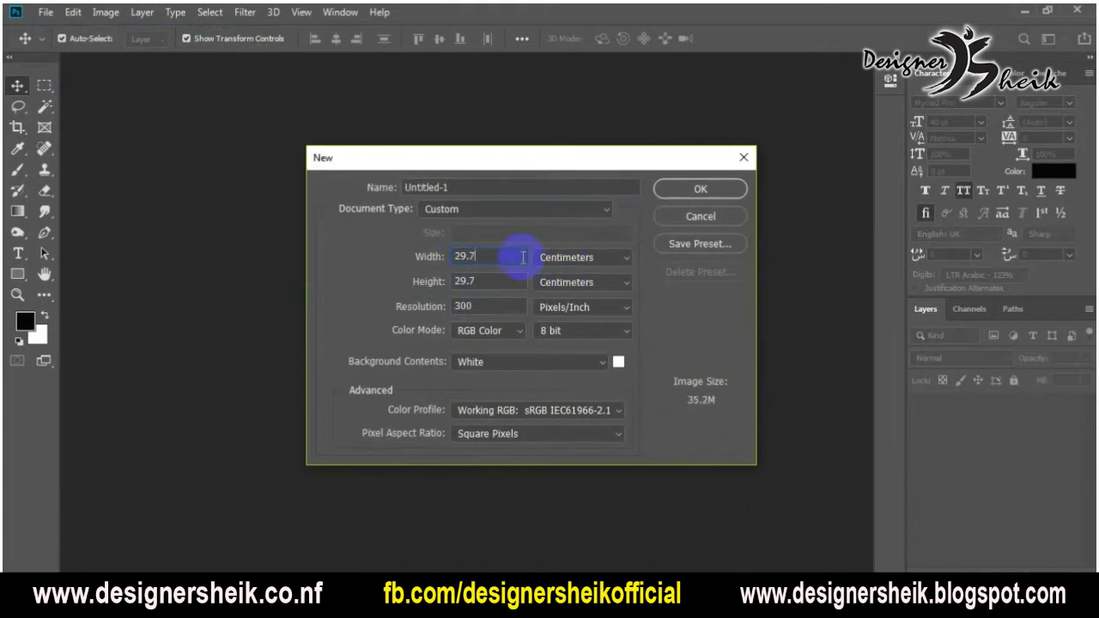
{"action": "left_click", "coordinate": [436, 282]}
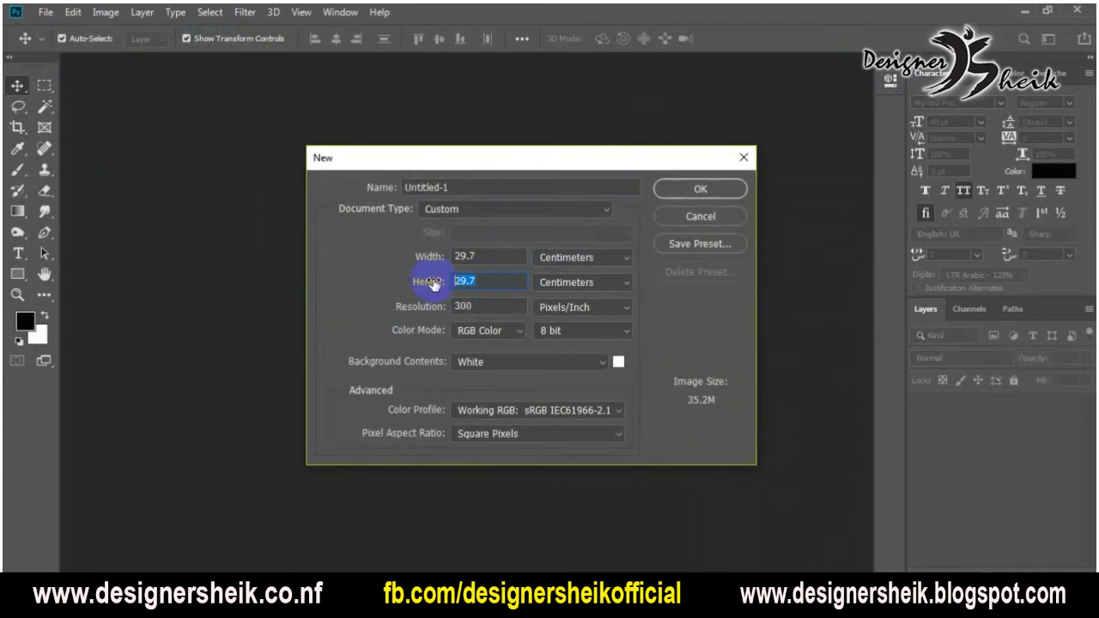
{"action": "type", "text": "21"}
{"action": "left_click", "coordinate": [494, 251]}
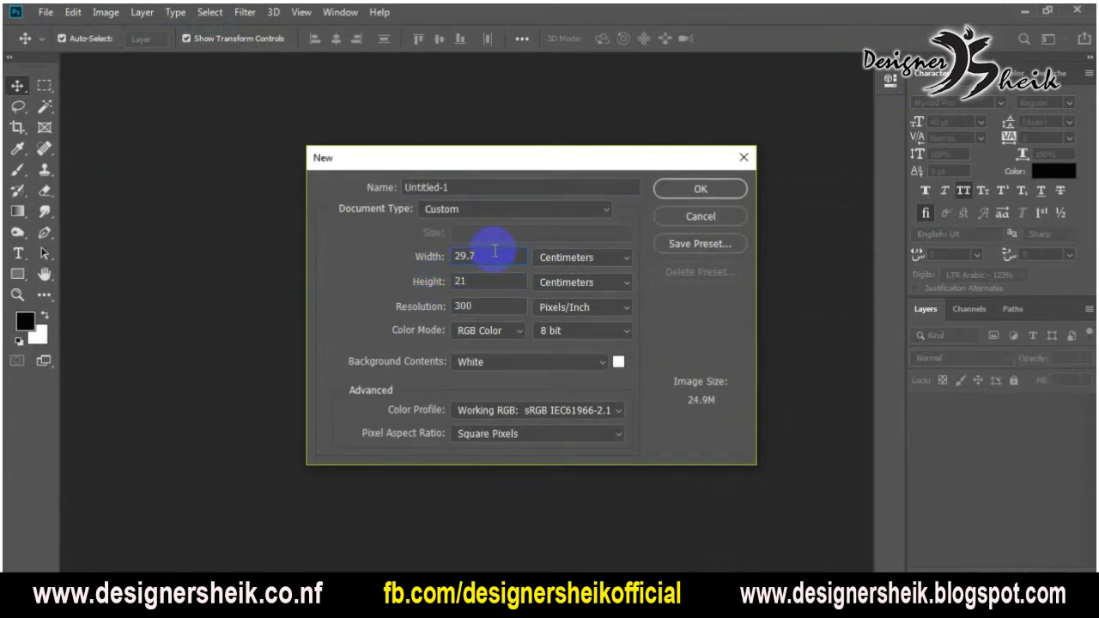
{"action": "left_click", "coordinate": [698, 189]}
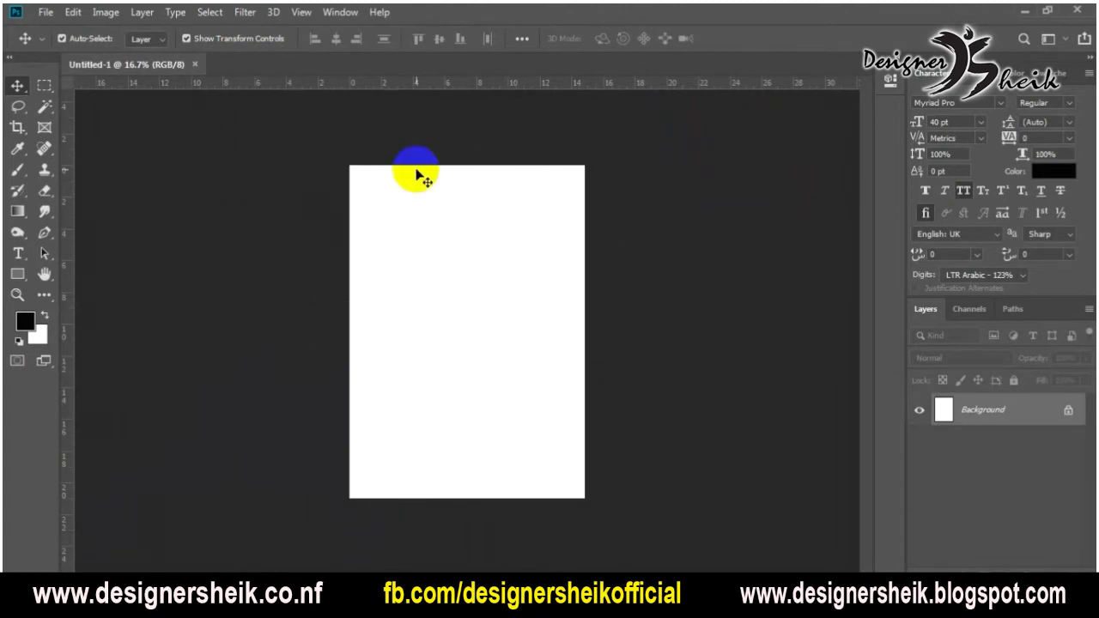
{"action": "key", "text": "ctrl+alt+i"}
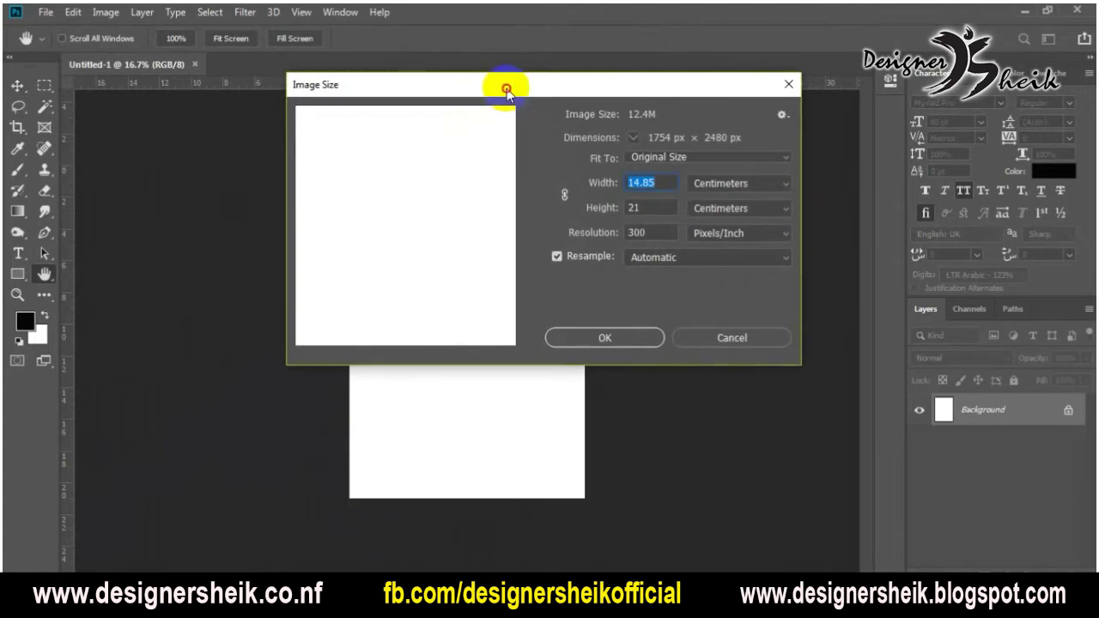
{"action": "left_click_drag", "start_coordinate": [504, 89], "coordinate": [378, 173]}
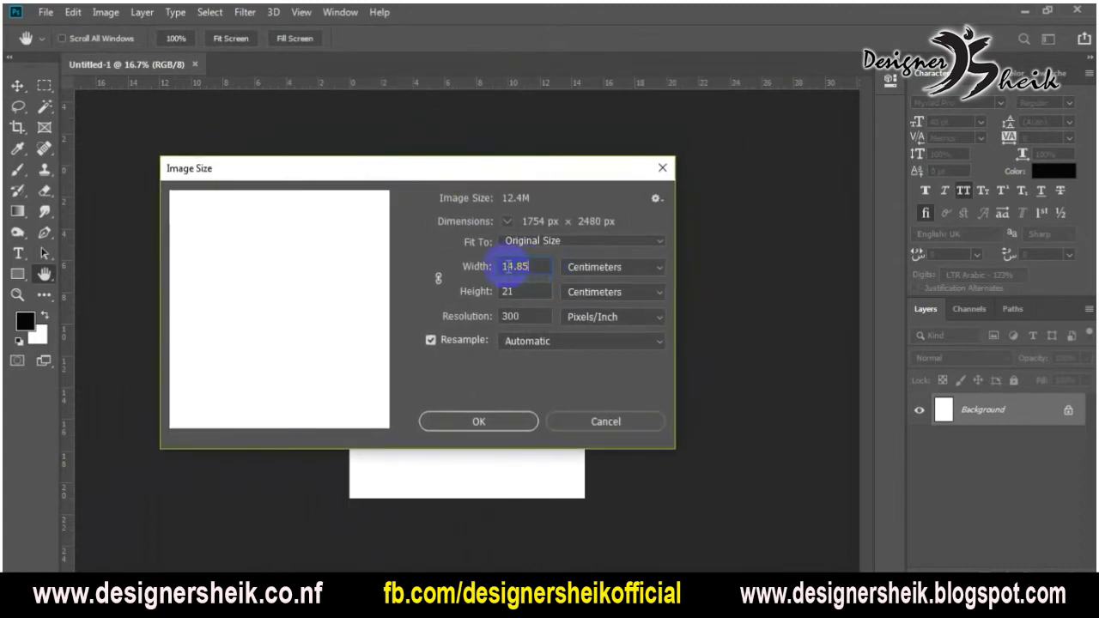
{"action": "left_click", "coordinate": [592, 275]}
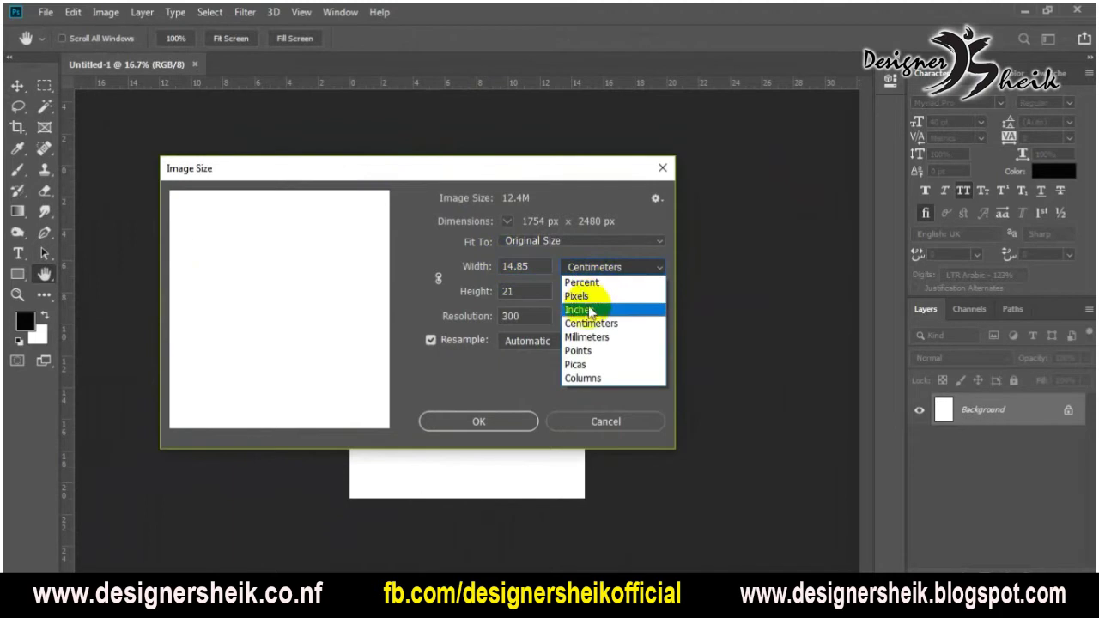
{"action": "left_click", "coordinate": [587, 337]}
{"action": "left_click_drag", "start_coordinate": [536, 265], "coordinate": [483, 265]}
{"action": "key", "text": "Tab"}
{"action": "left_click", "coordinate": [611, 269]}
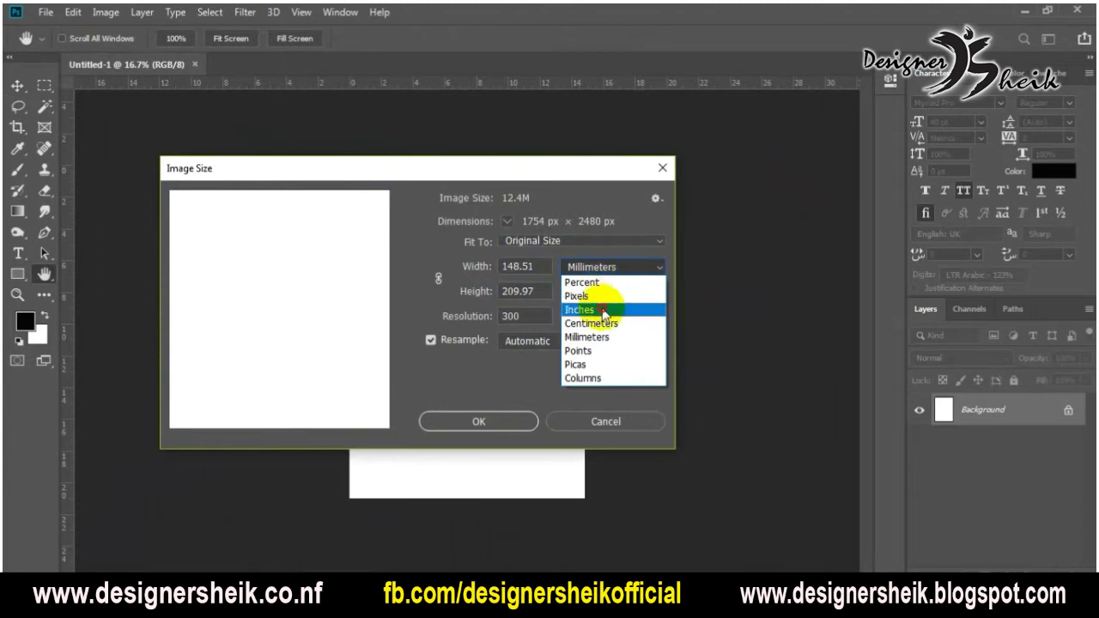
{"action": "left_click", "coordinate": [604, 310]}
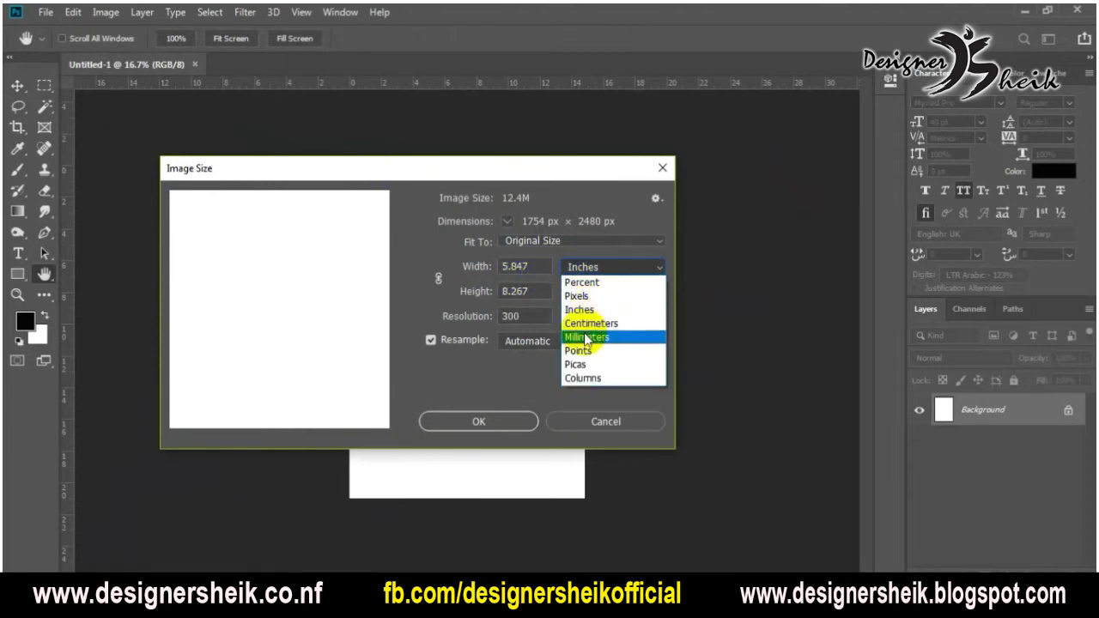
{"action": "left_click", "coordinate": [591, 328]}
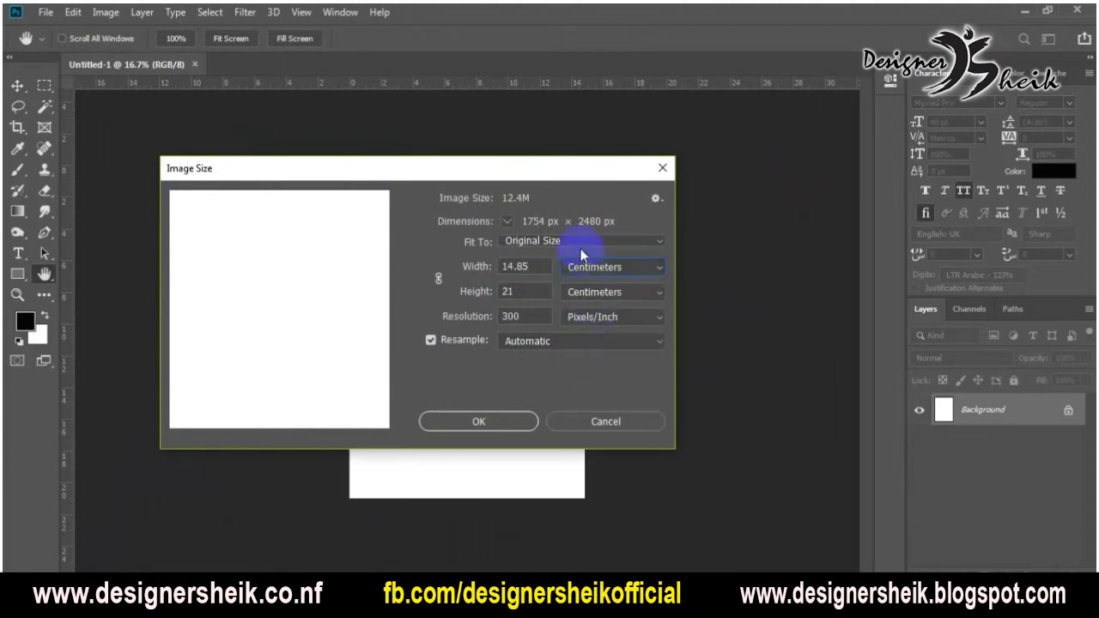
{"action": "left_click", "coordinate": [516, 421]}
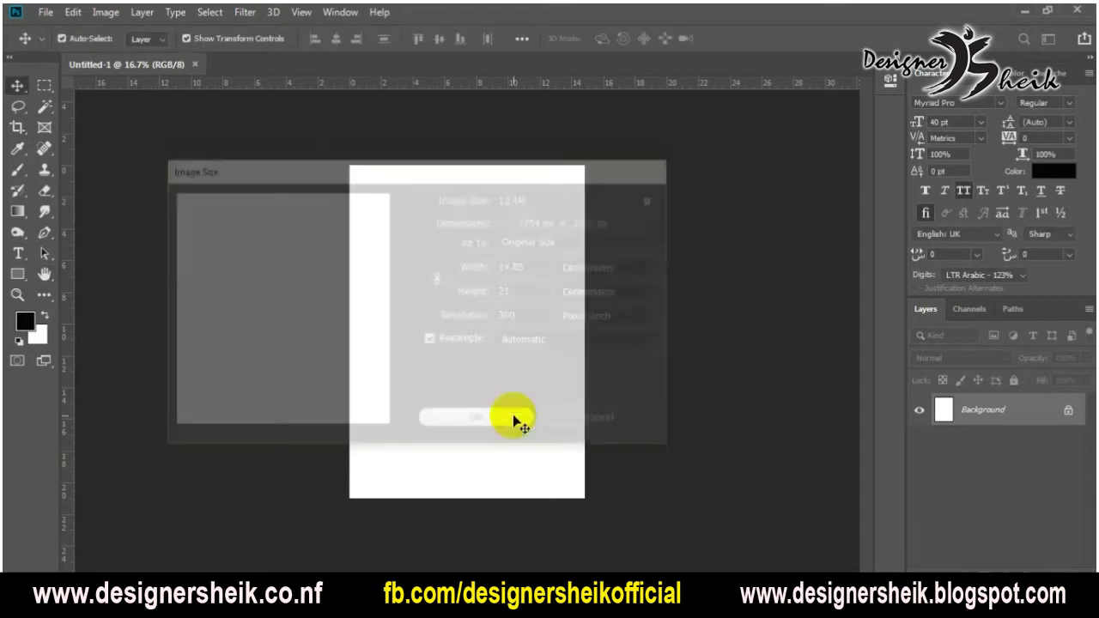
{"action": "key", "text": "ctrl+alt+i"}
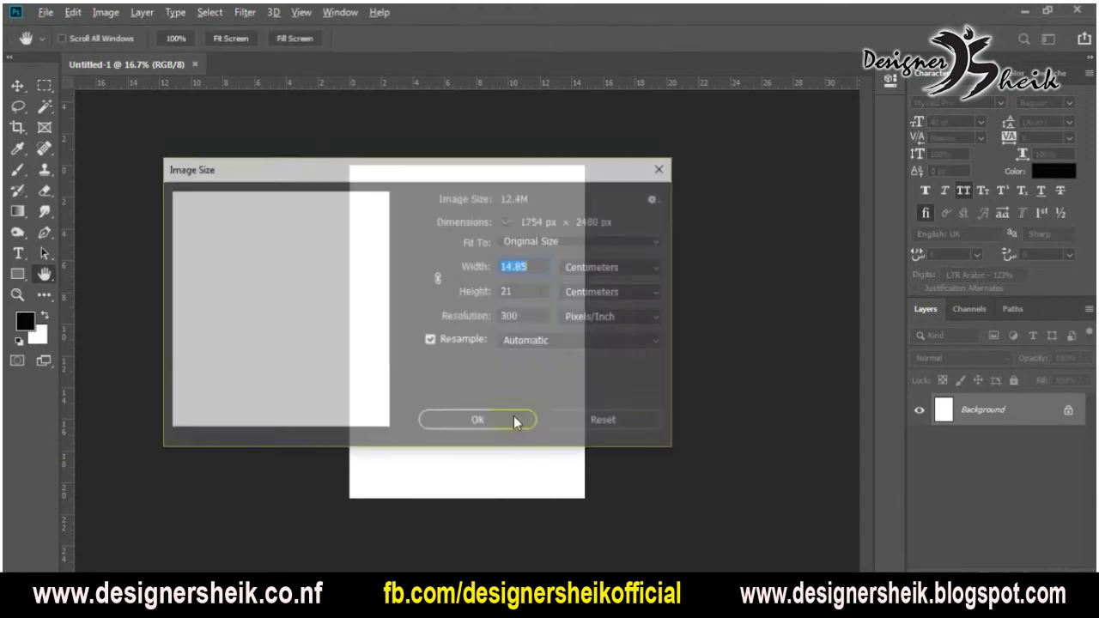
{"action": "left_click", "coordinate": [593, 267]}
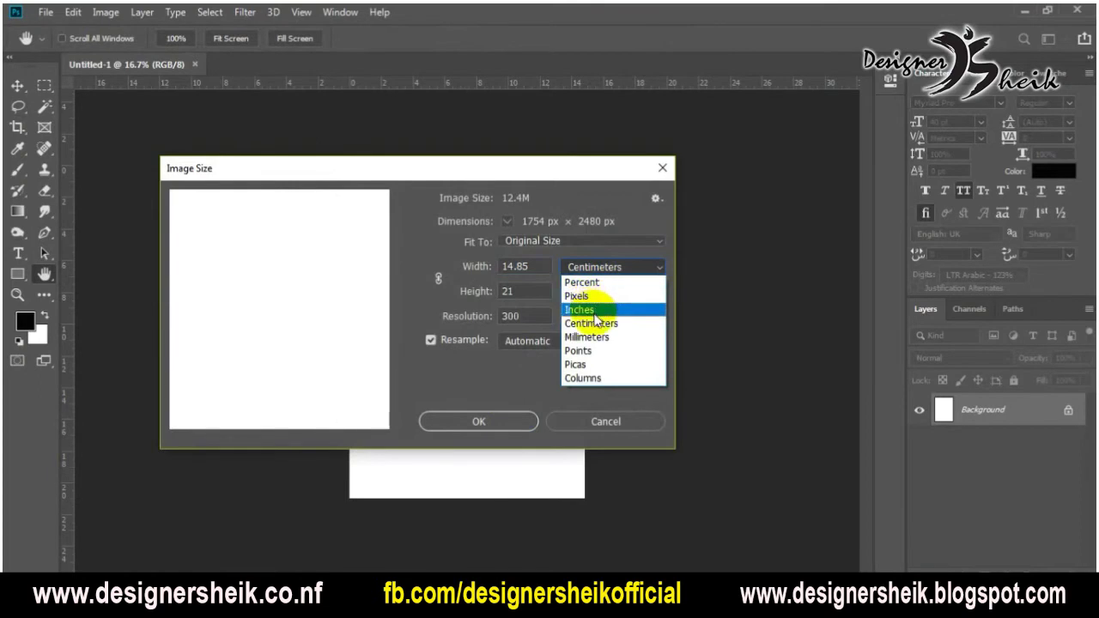
{"action": "left_click", "coordinate": [590, 310]}
{"action": "left_click", "coordinate": [478, 421]}
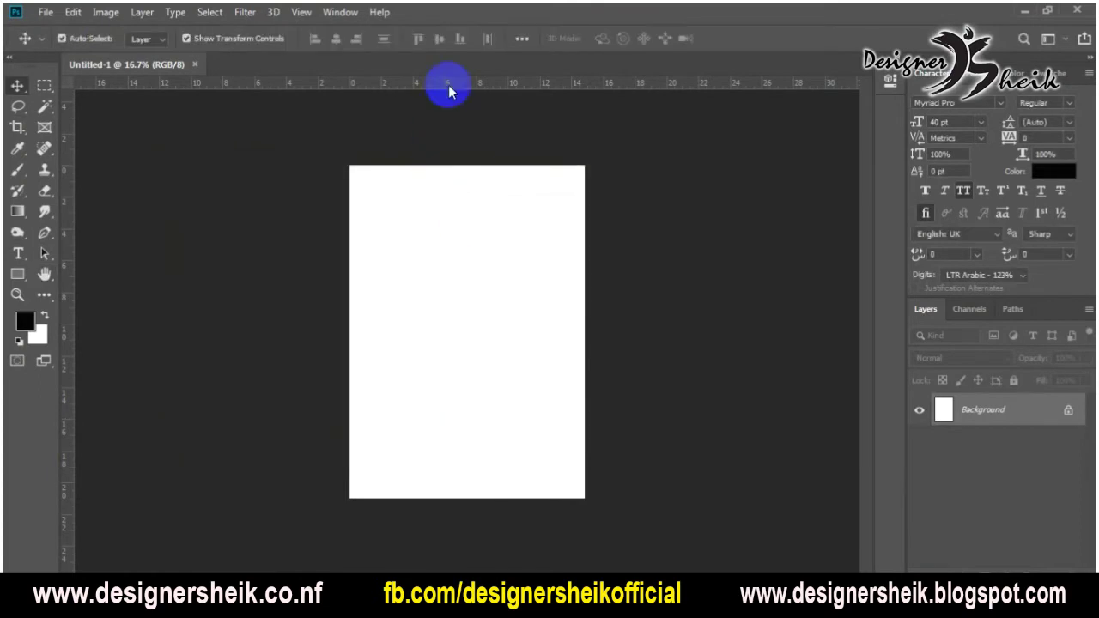
{"action": "right_click", "coordinate": [446, 83]}
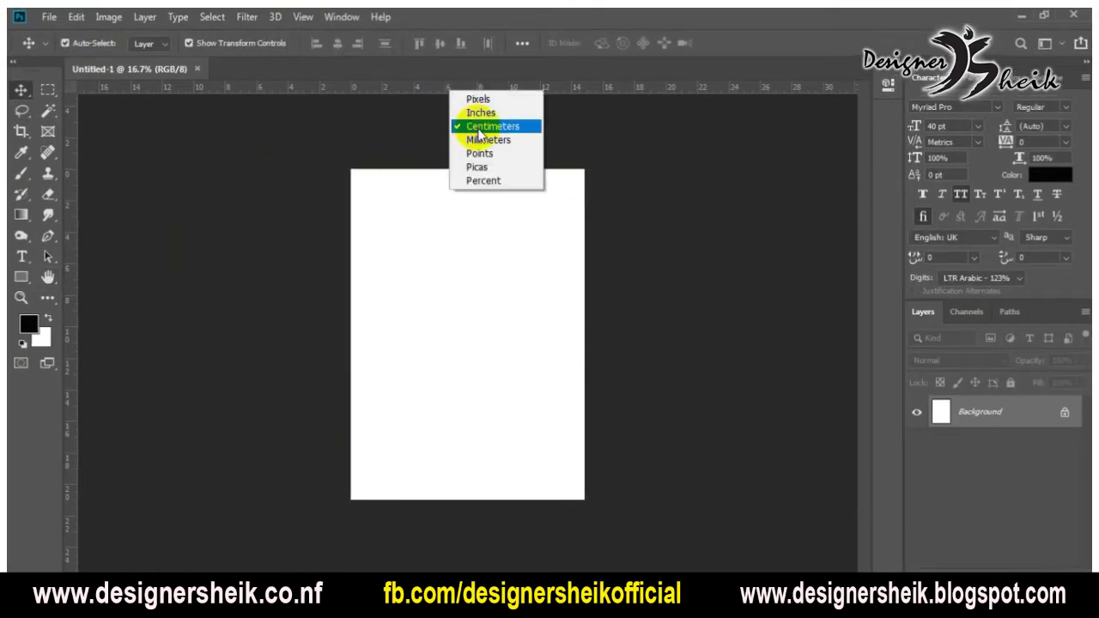
{"action": "left_click", "coordinate": [463, 258]}
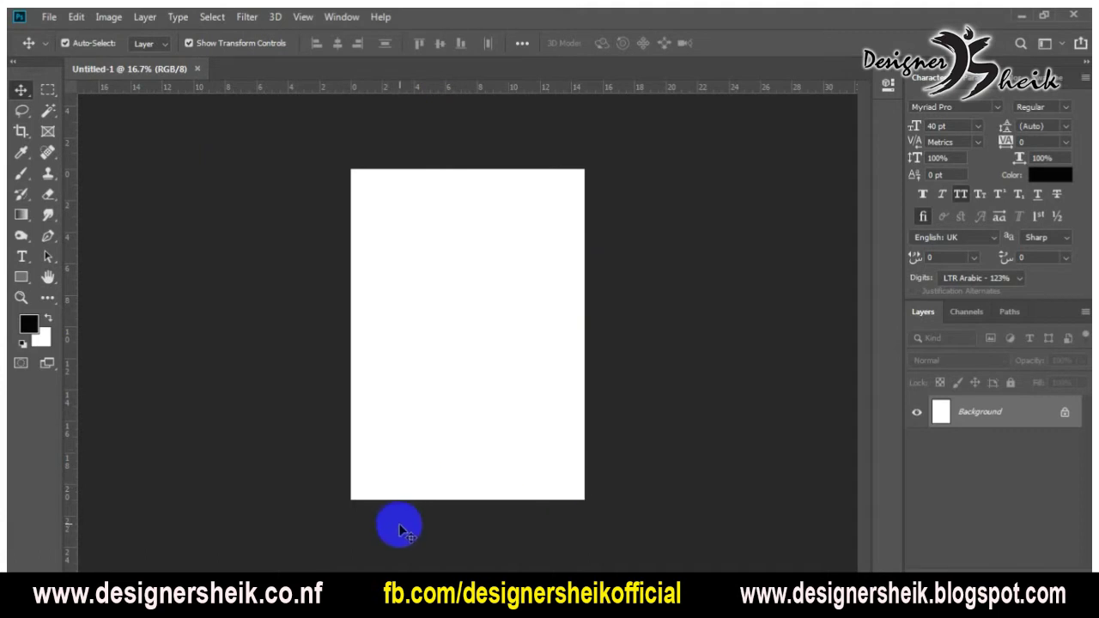
{"action": "left_click", "coordinate": [479, 503]}
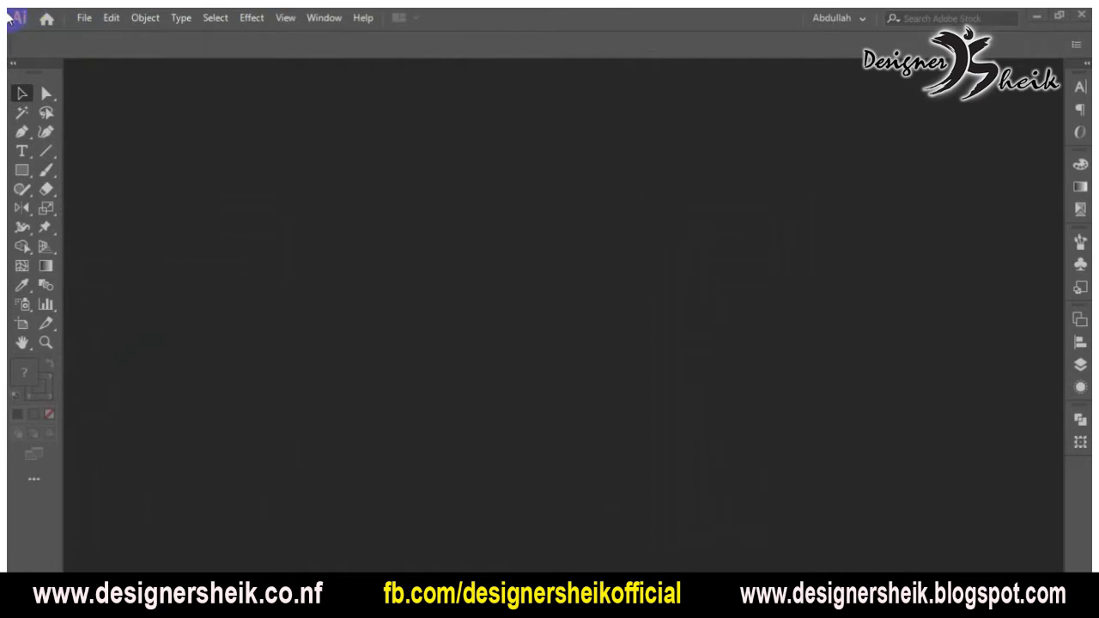
{"action": "left_click", "coordinate": [83, 17]}
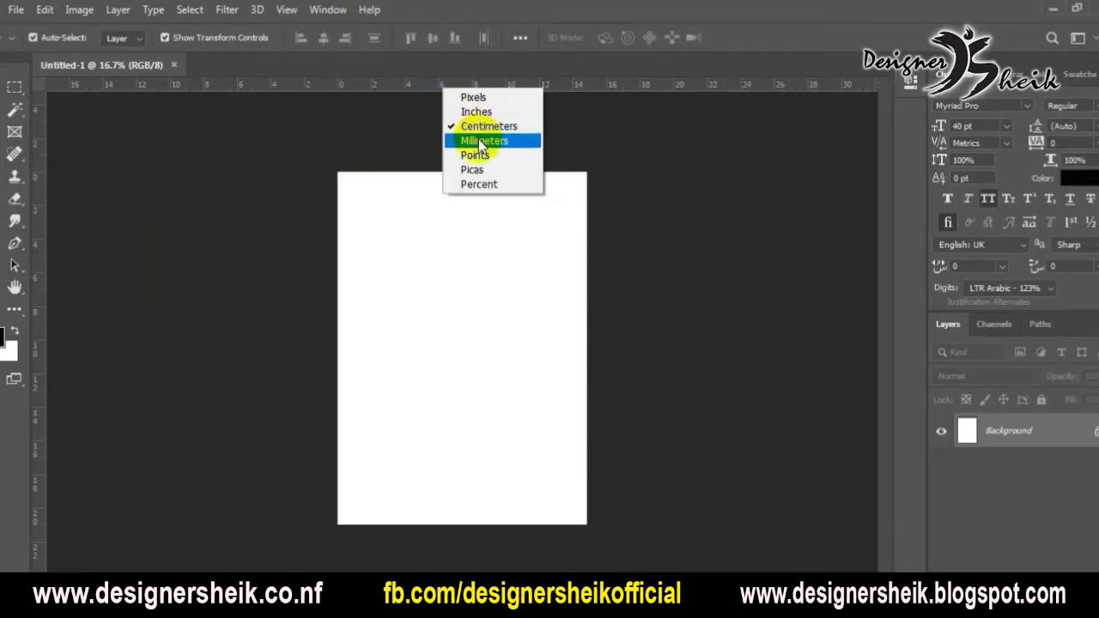
{"action": "left_click", "coordinate": [485, 126]}
{"action": "left_click_drag", "start_coordinate": [335, 331], "coordinate": [216, 160]}
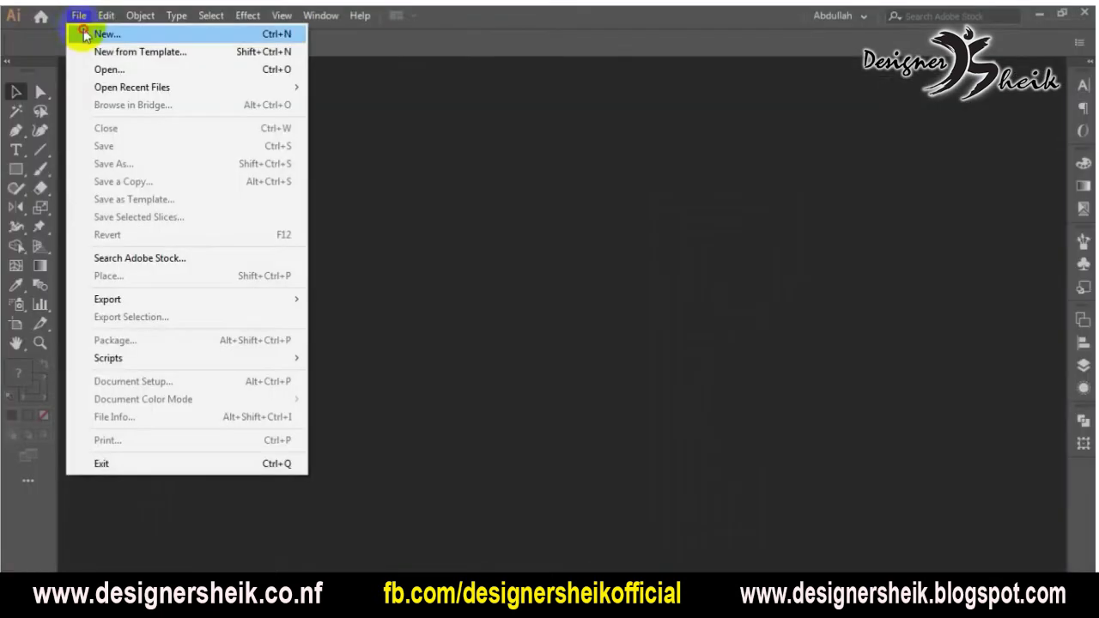
Start a new Illustrator document, previewing Print in millimetres and Web in pixels
{"action": "left_click", "coordinate": [85, 34]}
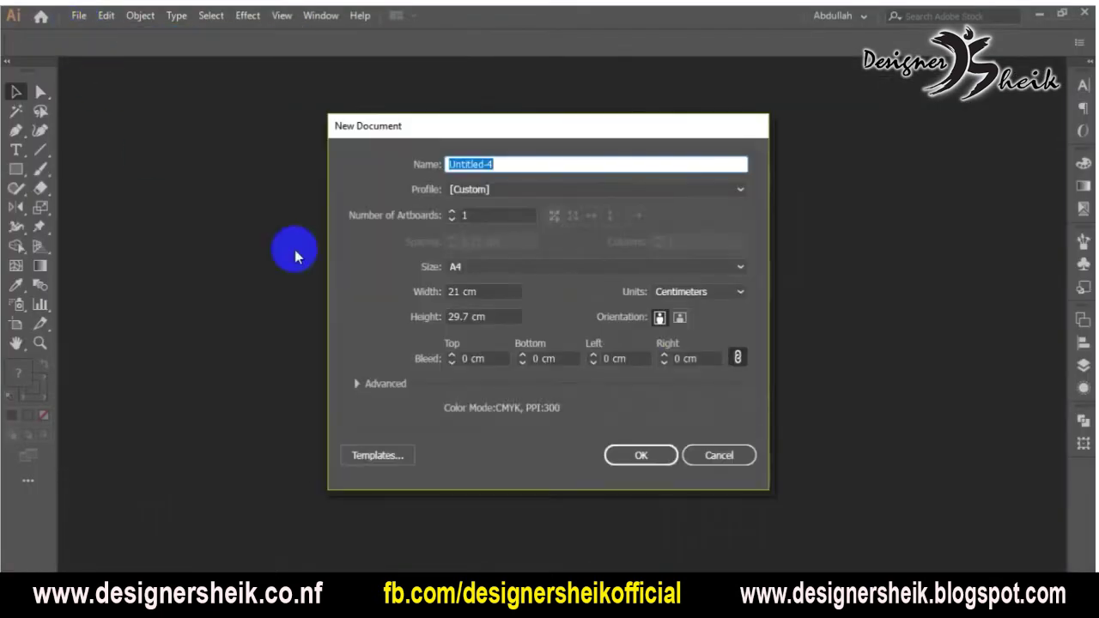
{"action": "left_click", "coordinate": [482, 188]}
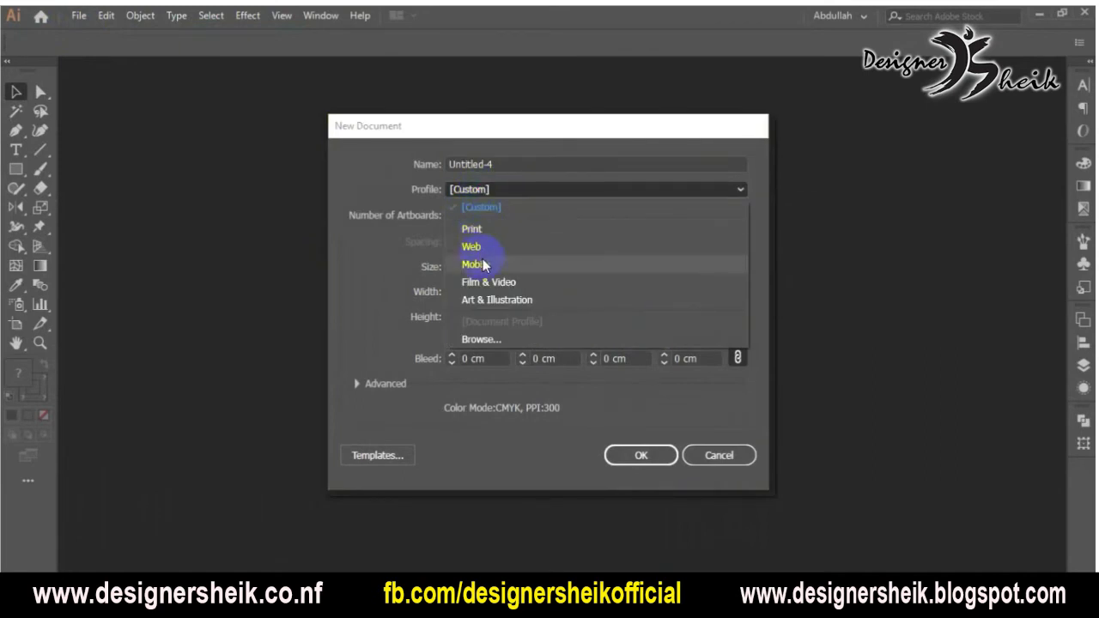
{"action": "left_click", "coordinate": [481, 230]}
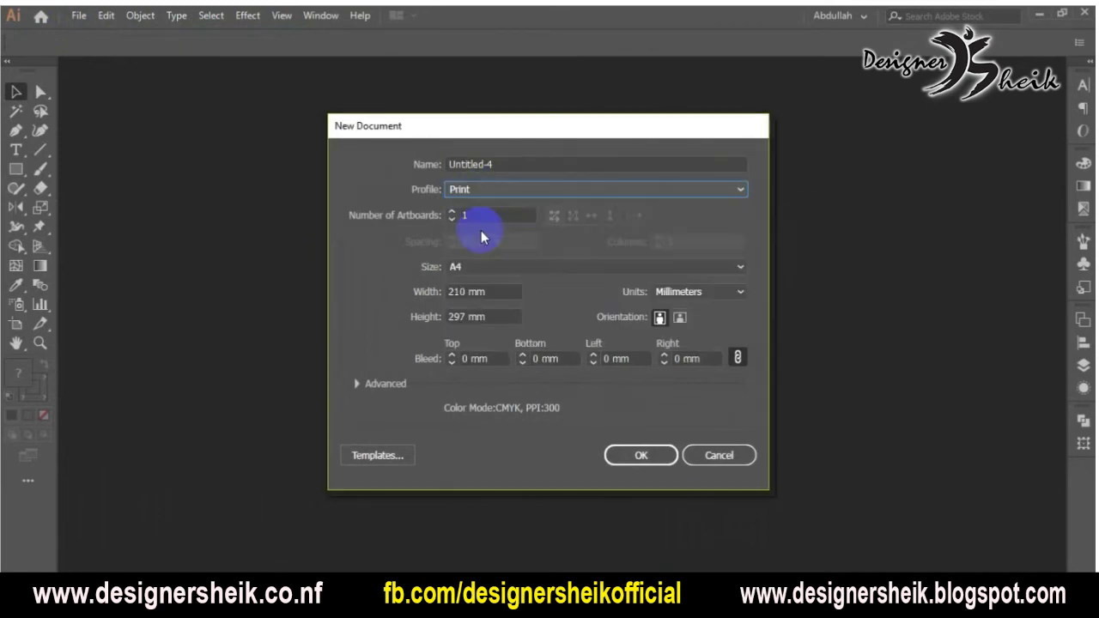
{"action": "left_click", "coordinate": [655, 295]}
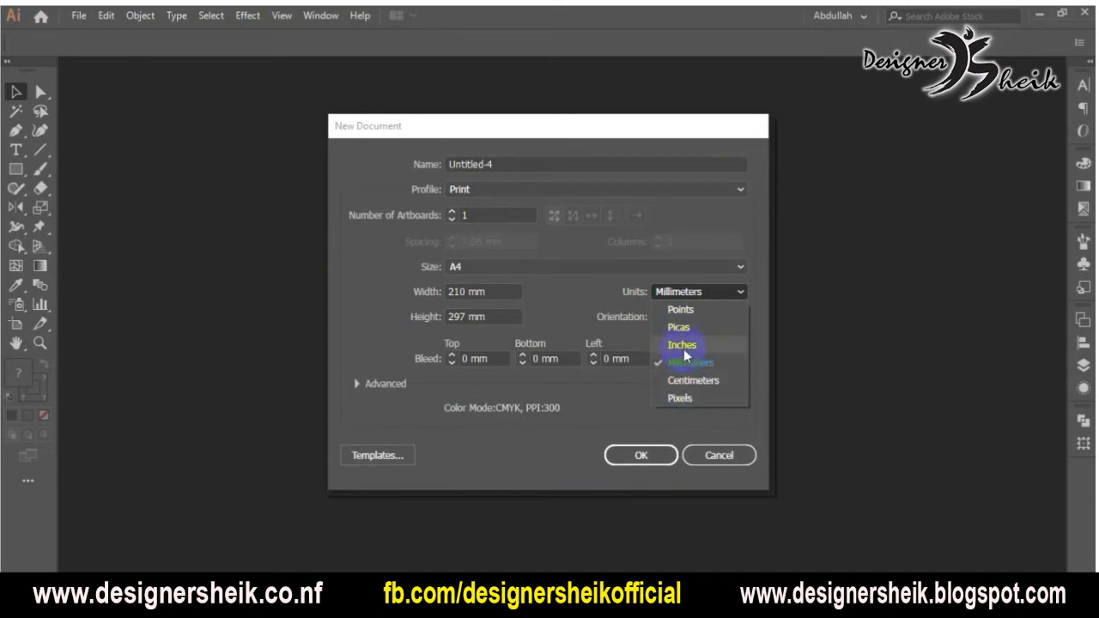
{"action": "left_click", "coordinate": [676, 294]}
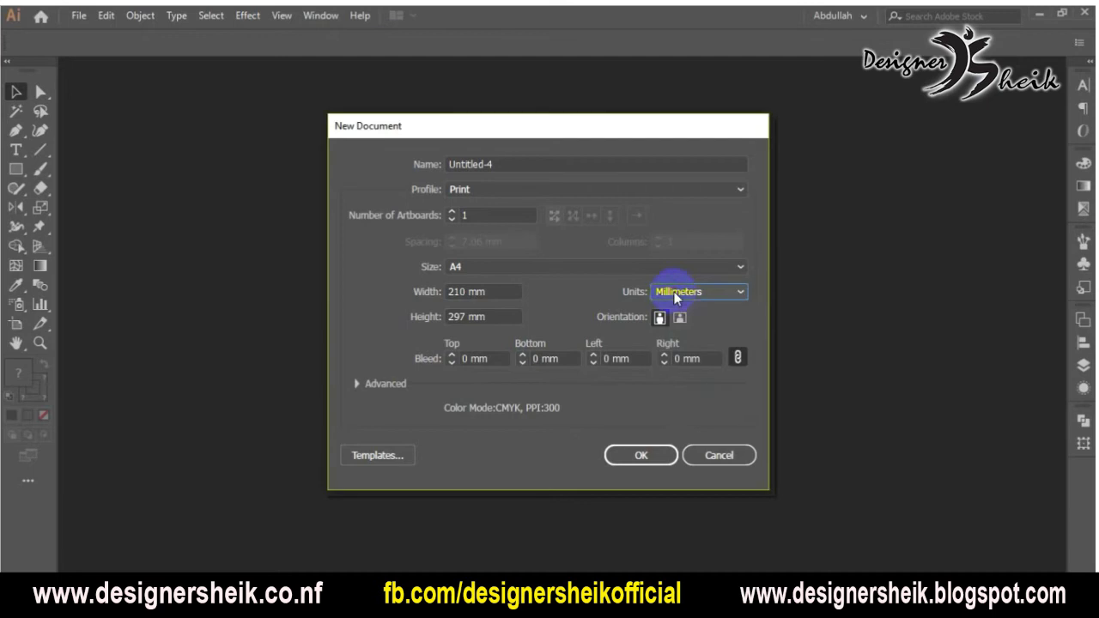
{"action": "left_click", "coordinate": [484, 191]}
{"action": "left_click", "coordinate": [484, 246]}
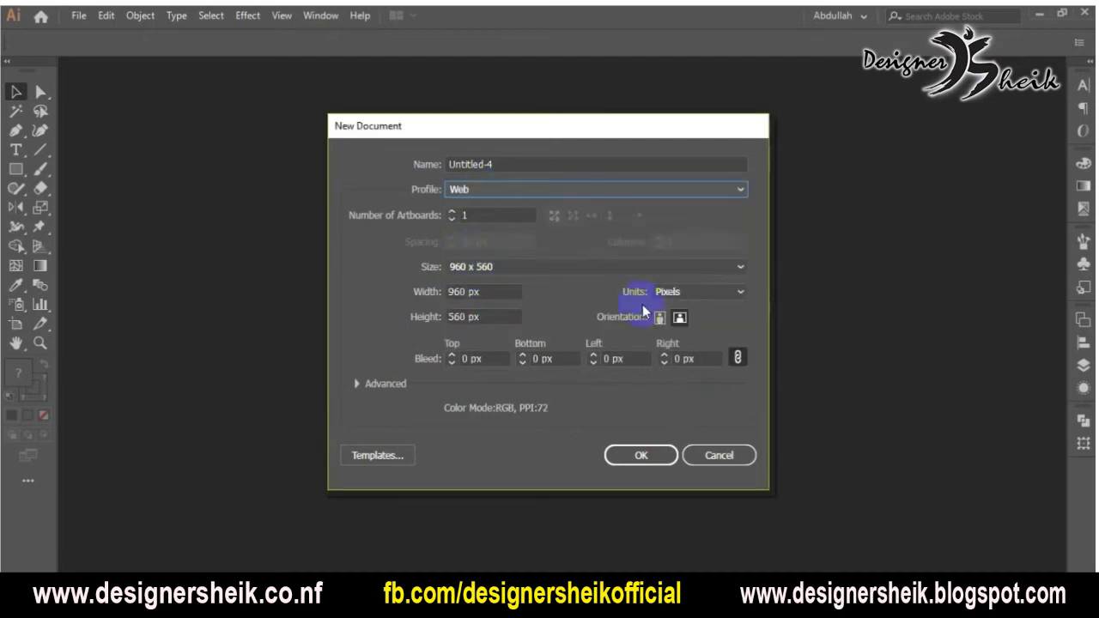
{"action": "left_click", "coordinate": [667, 295]}
{"action": "left_click", "coordinate": [671, 395]}
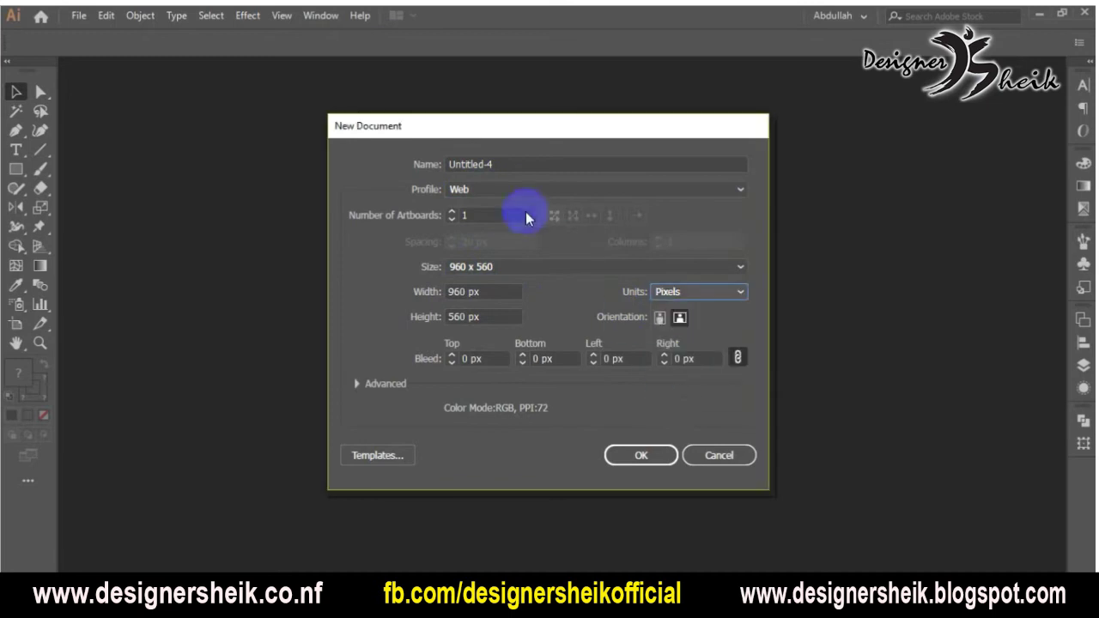
Try the Mobile profile, then create a Print A4 document in centimetres (21 × 29.7 cm)
{"action": "left_click", "coordinate": [508, 191]}
{"action": "left_click", "coordinate": [495, 266]}
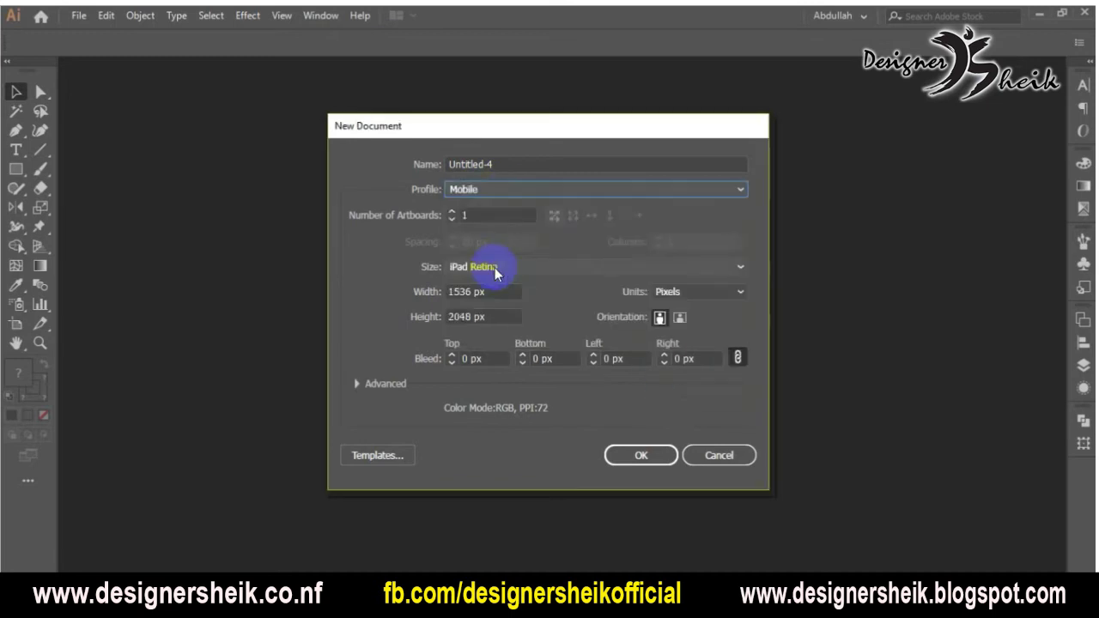
{"action": "left_click", "coordinate": [510, 192]}
{"action": "left_click", "coordinate": [472, 229]}
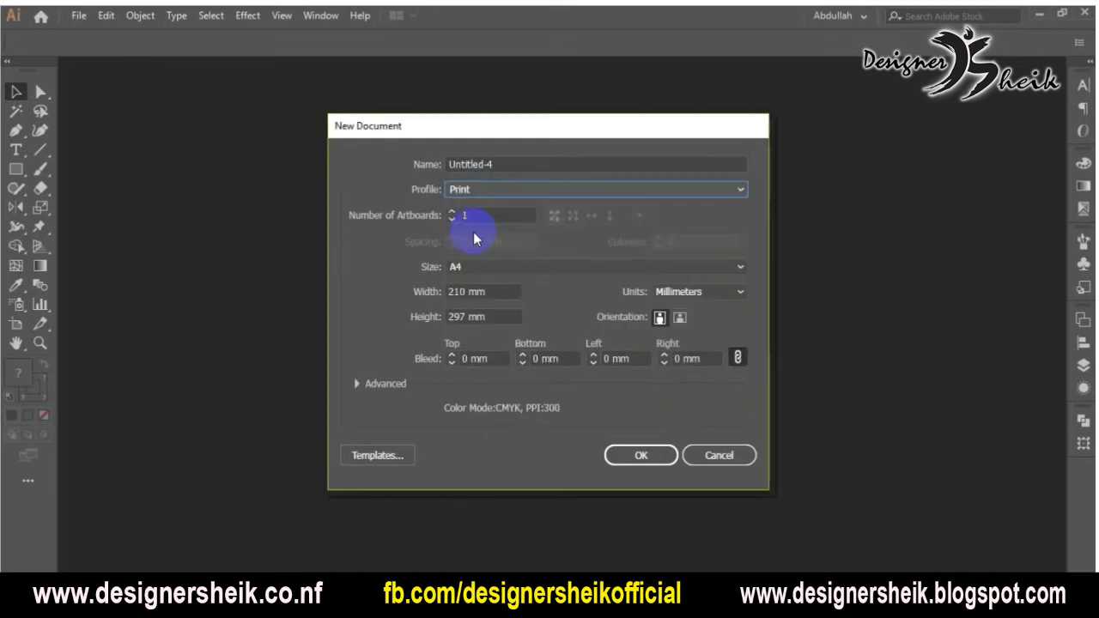
{"action": "left_click", "coordinate": [663, 294]}
{"action": "left_click", "coordinate": [673, 379]}
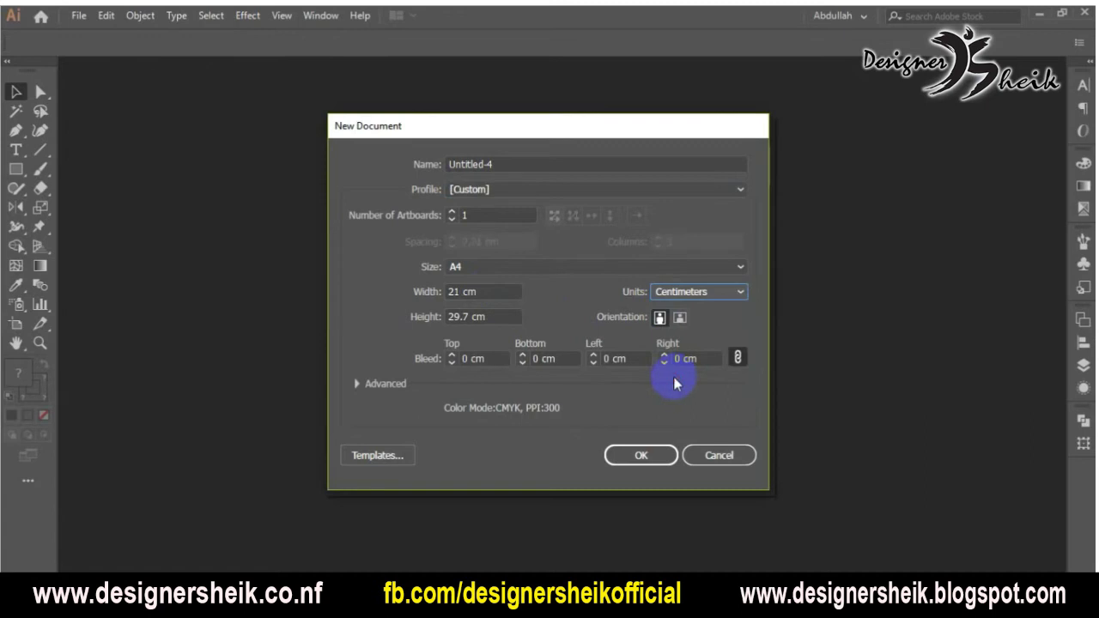
{"action": "left_click", "coordinate": [659, 457]}
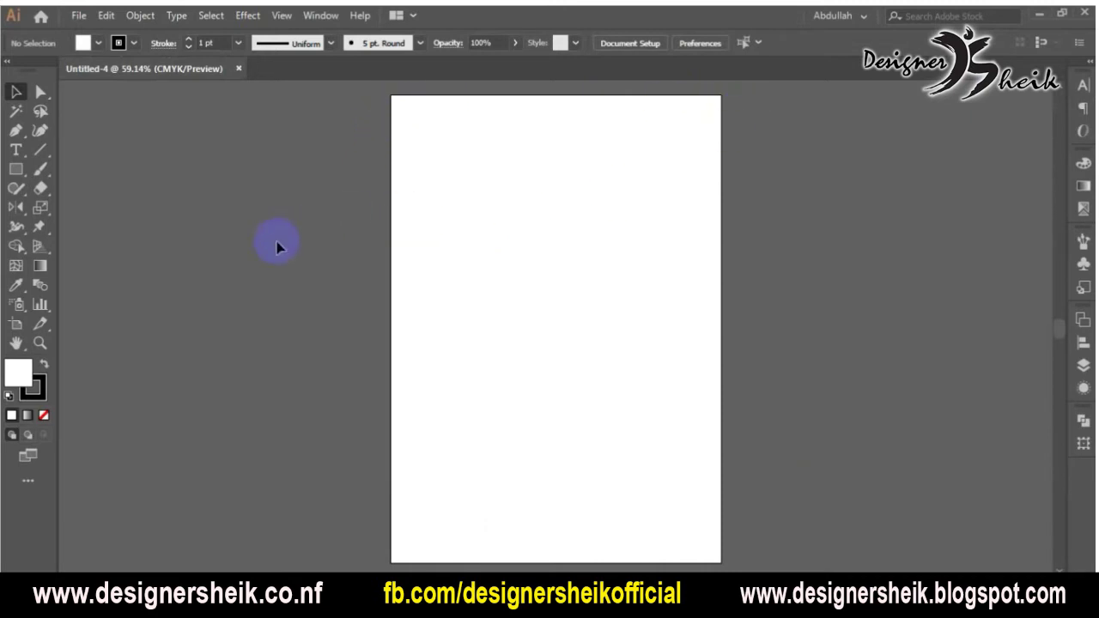
Show rulers along the top and left of the A4 page, set to Centimeters
{"action": "key", "text": "ctrl+r"}
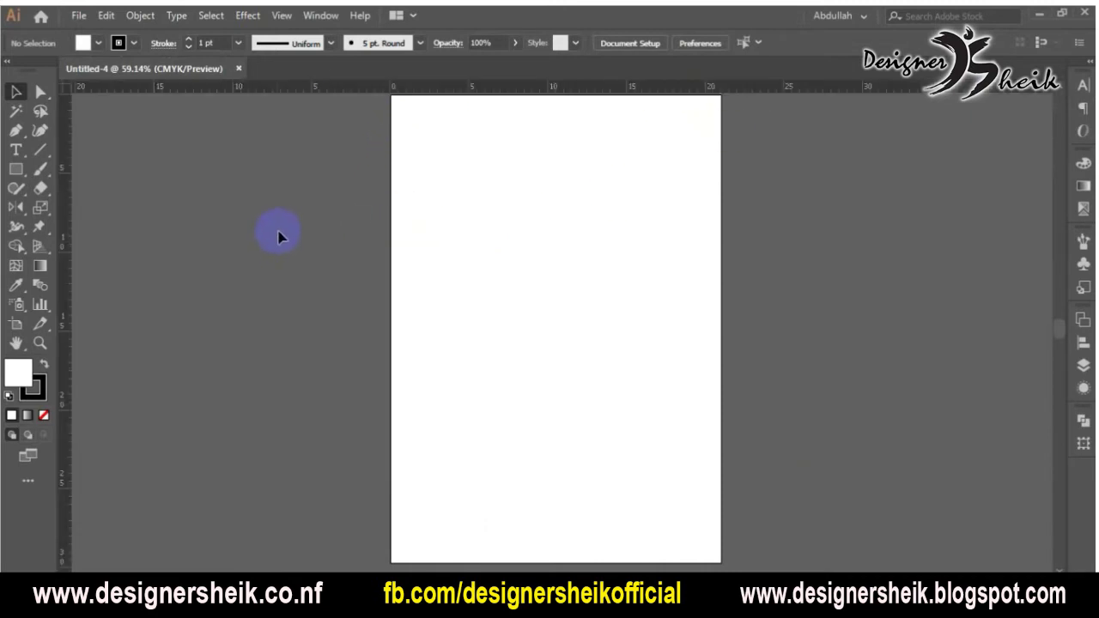
{"action": "left_click", "coordinate": [280, 18]}
{"action": "mouse_move", "coordinate": [421, 441]}
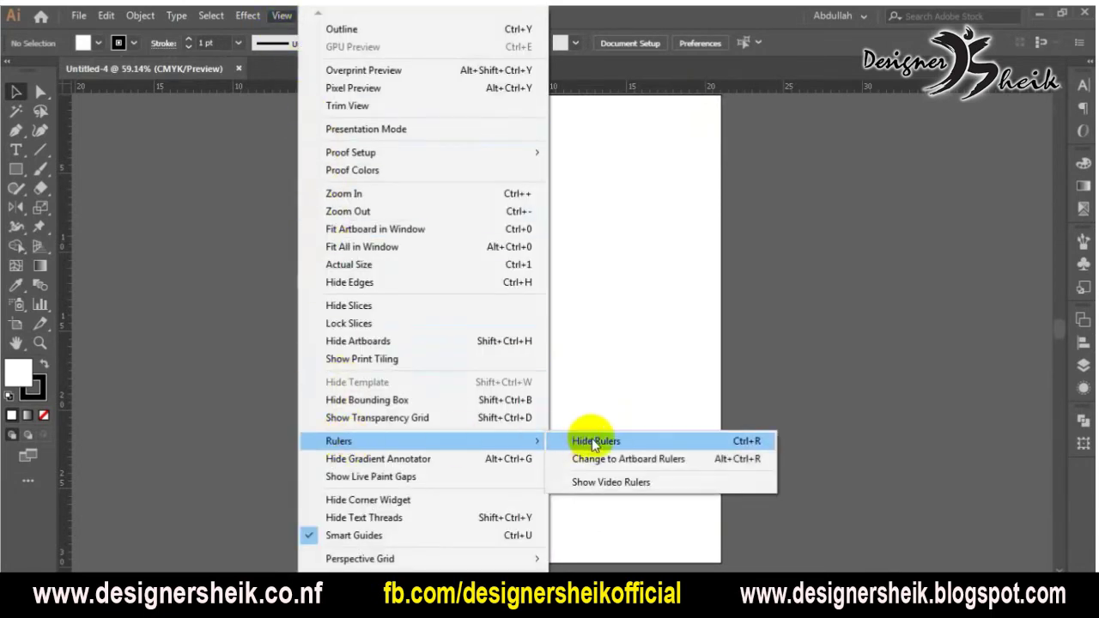
{"action": "left_click", "coordinate": [587, 319]}
{"action": "left_click", "coordinate": [468, 90]}
{"action": "key", "text": "ctrl+r"}
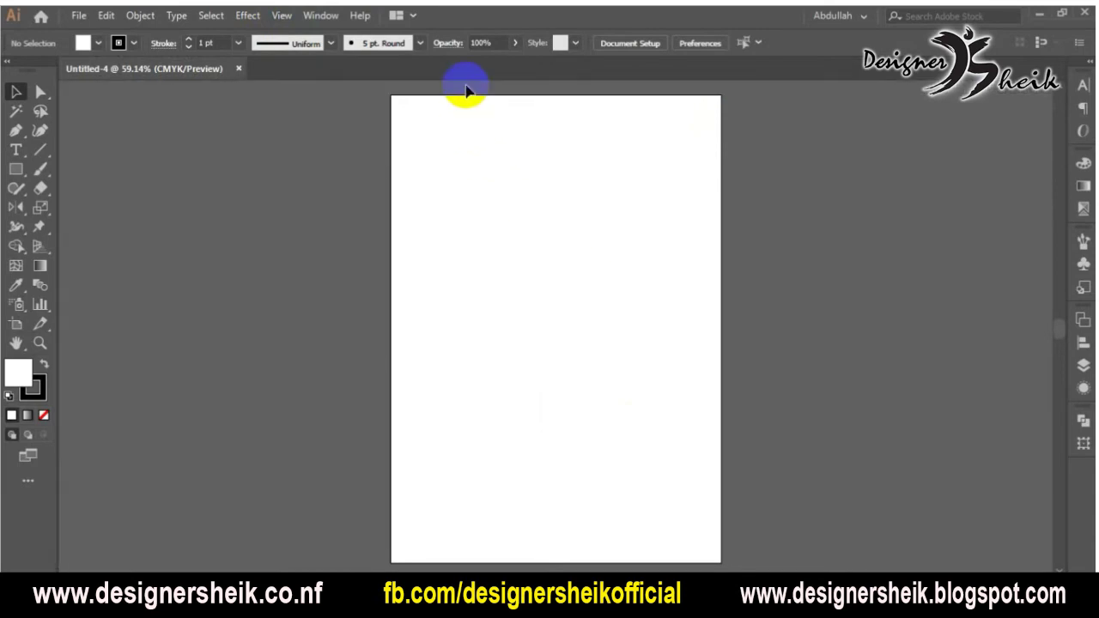
{"action": "left_click", "coordinate": [284, 17]}
{"action": "mouse_move", "coordinate": [338, 441]}
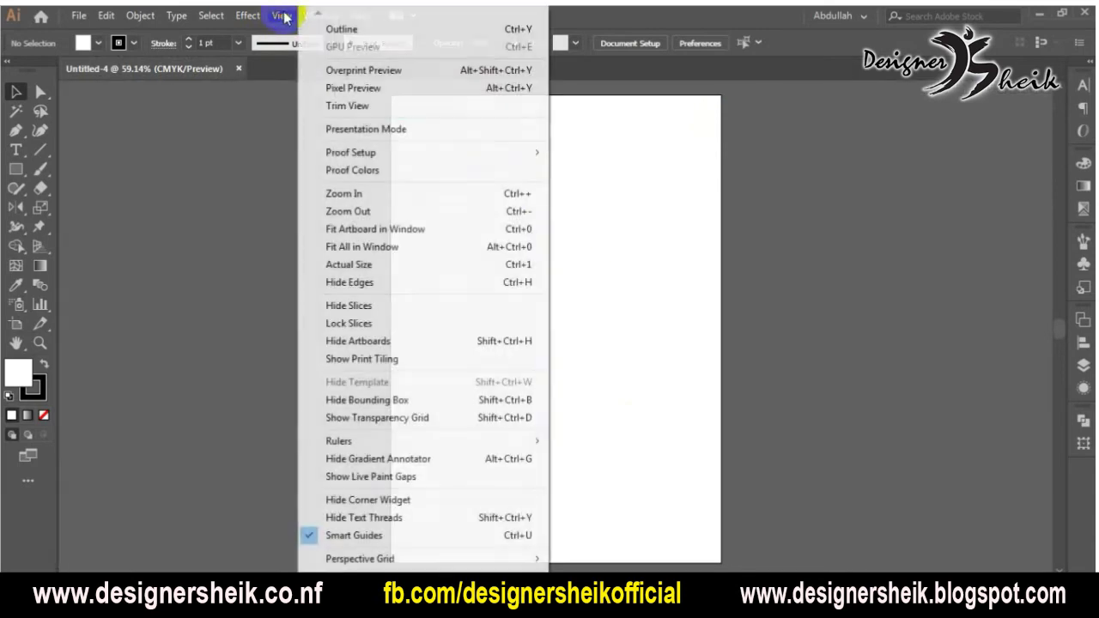
{"action": "left_click", "coordinate": [583, 442]}
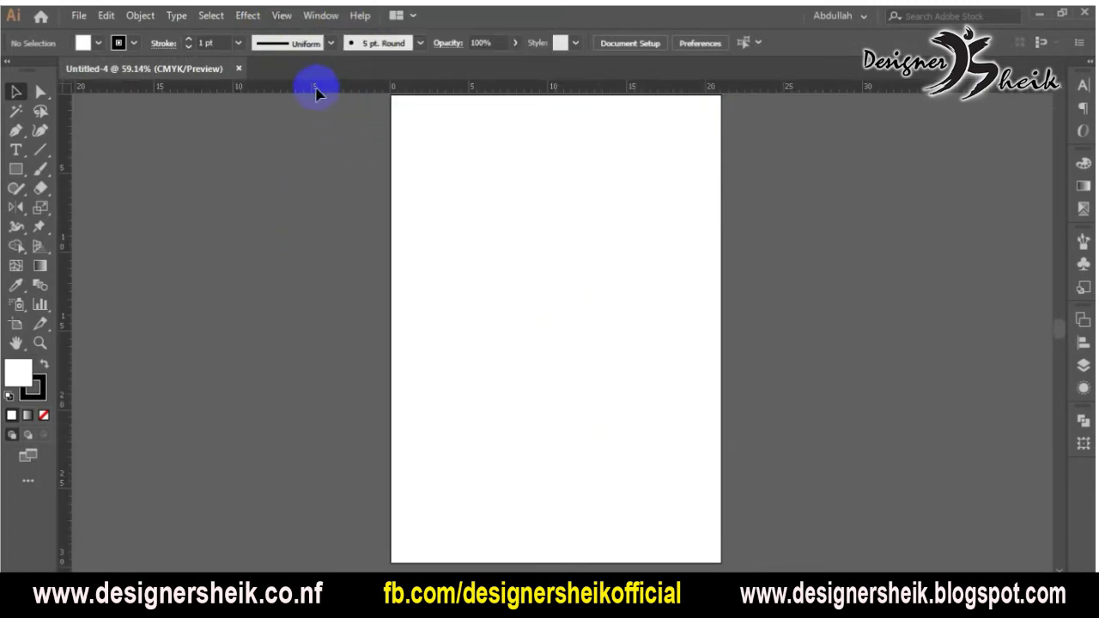
{"action": "right_click", "coordinate": [316, 92]}
{"action": "left_click", "coordinate": [321, 171]}
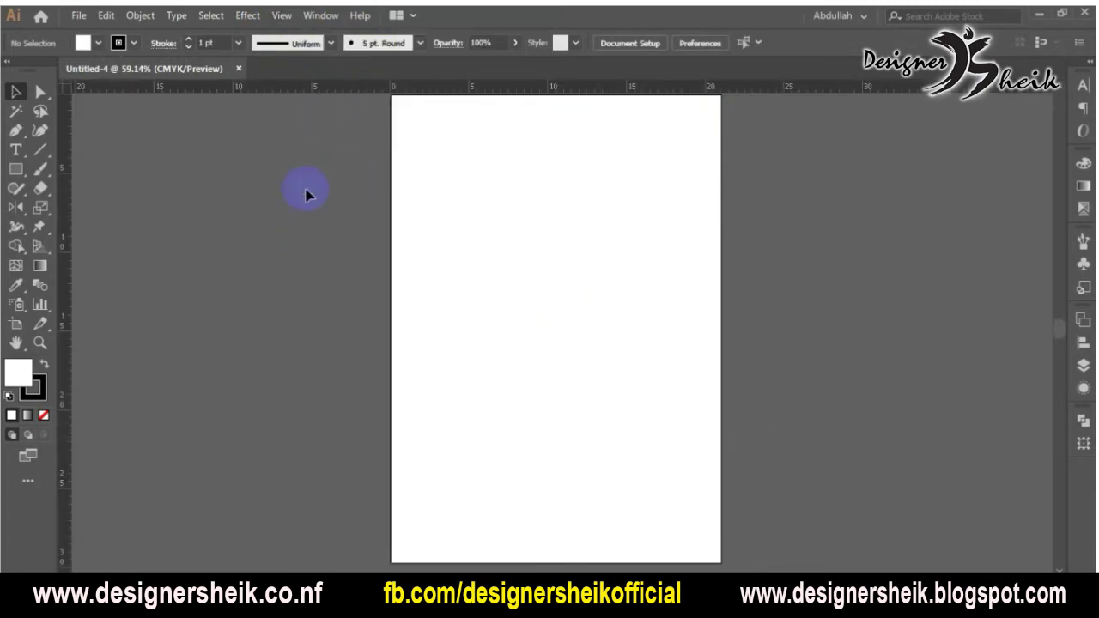
{"action": "left_click", "coordinate": [19, 172]}
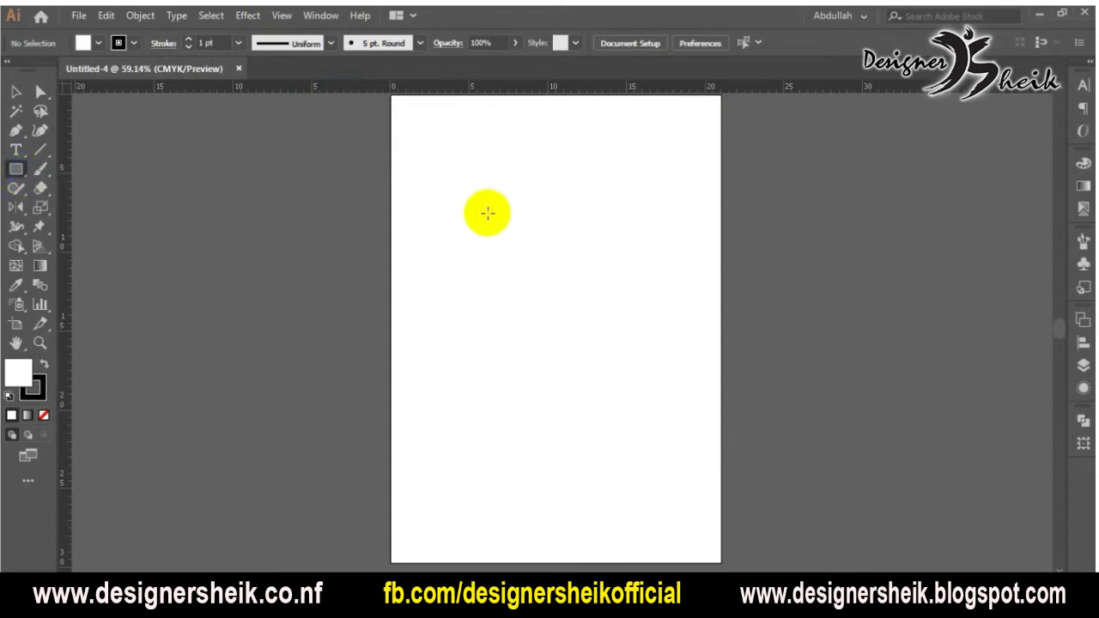
Draw a 12 × 18 cm rectangle numerically and swap fill and stroke so it fills black
{"action": "left_click", "coordinate": [419, 156]}
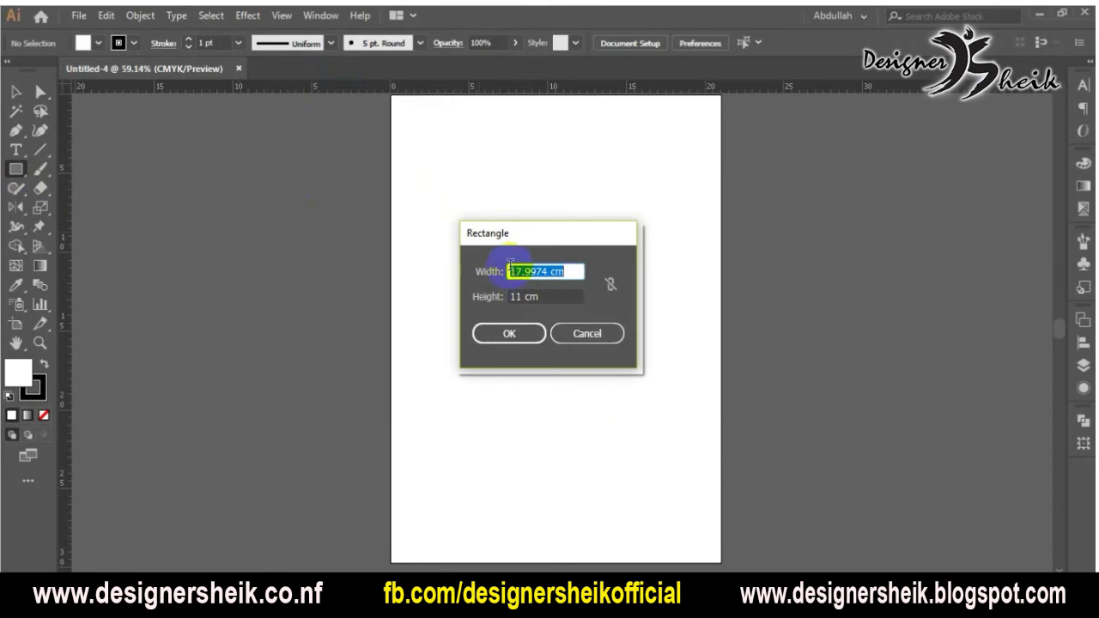
{"action": "type", "text": "12"}
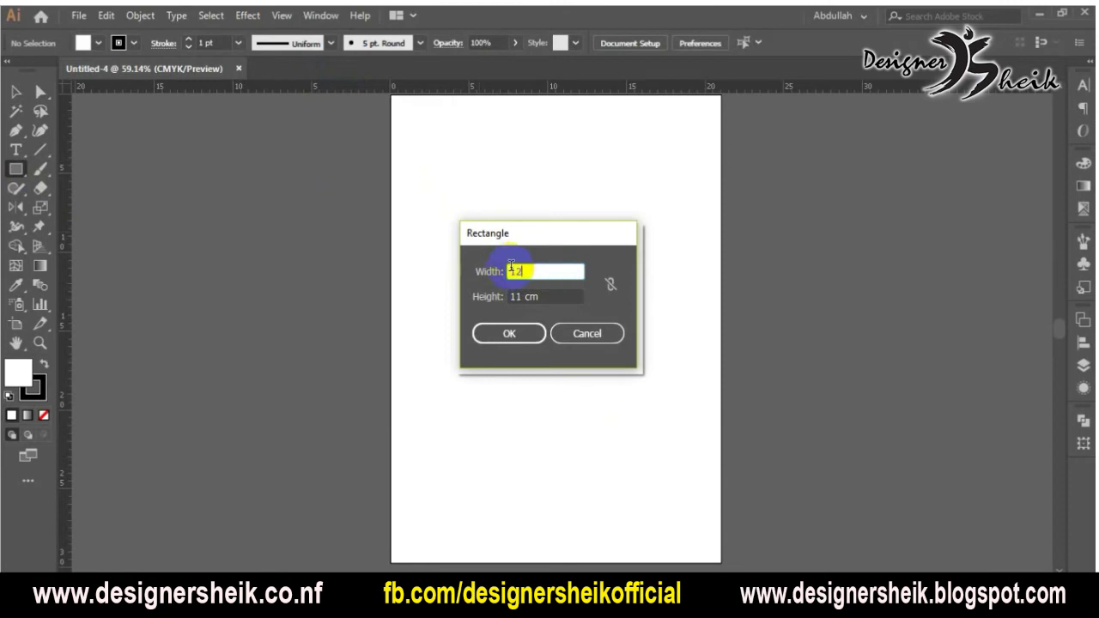
{"action": "left_click", "coordinate": [515, 297]}
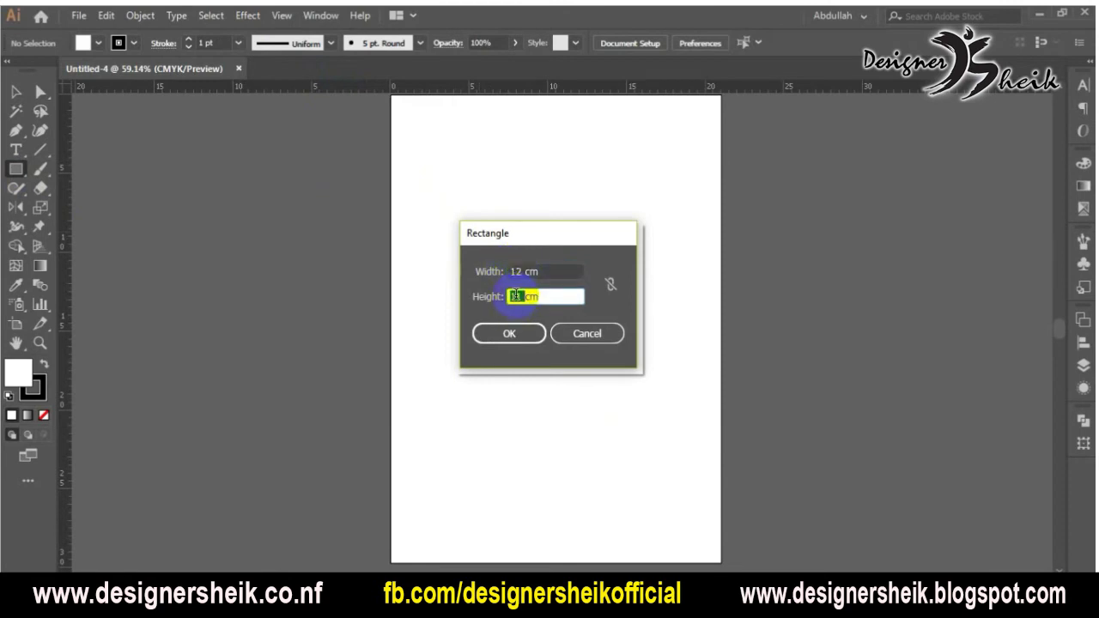
{"action": "type", "text": "18"}
{"action": "left_click", "coordinate": [520, 331]}
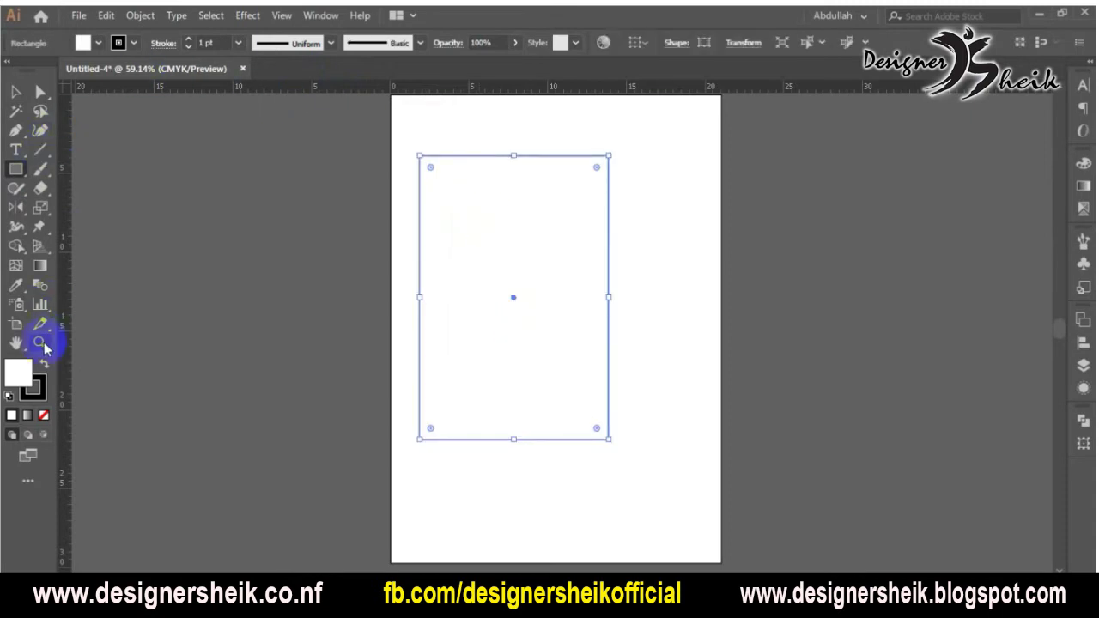
{"action": "left_click", "coordinate": [44, 364]}
Move the black rectangle slightly right and down, then drag its lower-right corner to resize it
{"action": "left_click", "coordinate": [16, 91]}
{"action": "left_click", "coordinate": [147, 206]}
{"action": "mouse_move", "coordinate": [505, 262]}
{"action": "left_mouse_down"}
{"action": "mouse_move", "coordinate": [528, 270]}
{"action": "mouse_move", "coordinate": [554, 249]}
{"action": "left_mouse_up"}
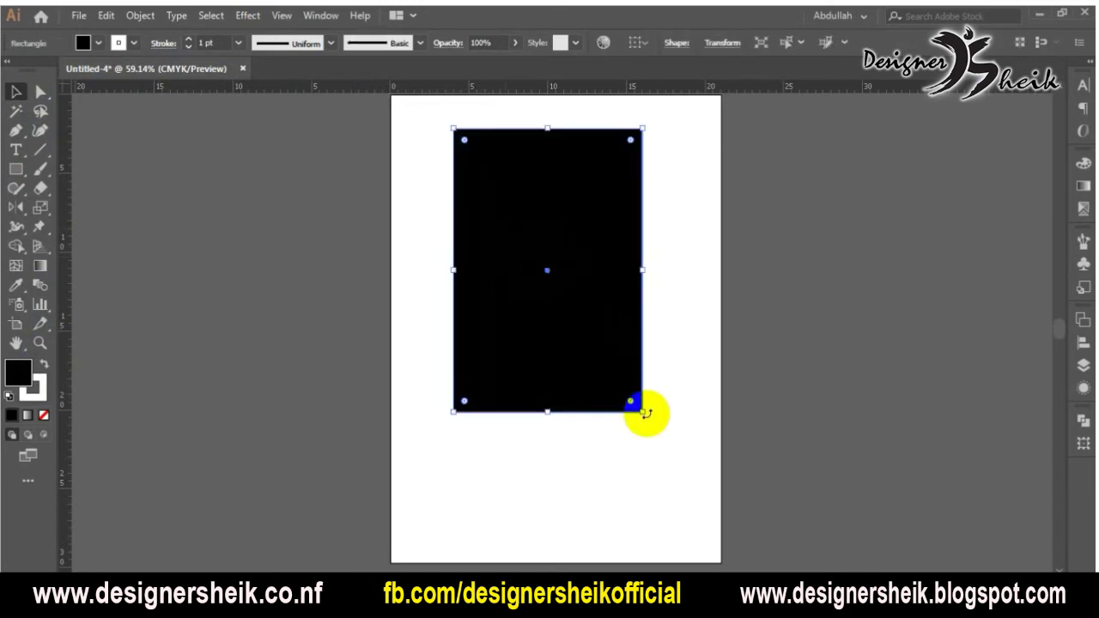
{"action": "mouse_move", "coordinate": [643, 412]}
{"action": "left_mouse_down"}
{"action": "mouse_move", "coordinate": [584, 279]}
{"action": "mouse_move", "coordinate": [661, 421]}
{"action": "left_mouse_up"}
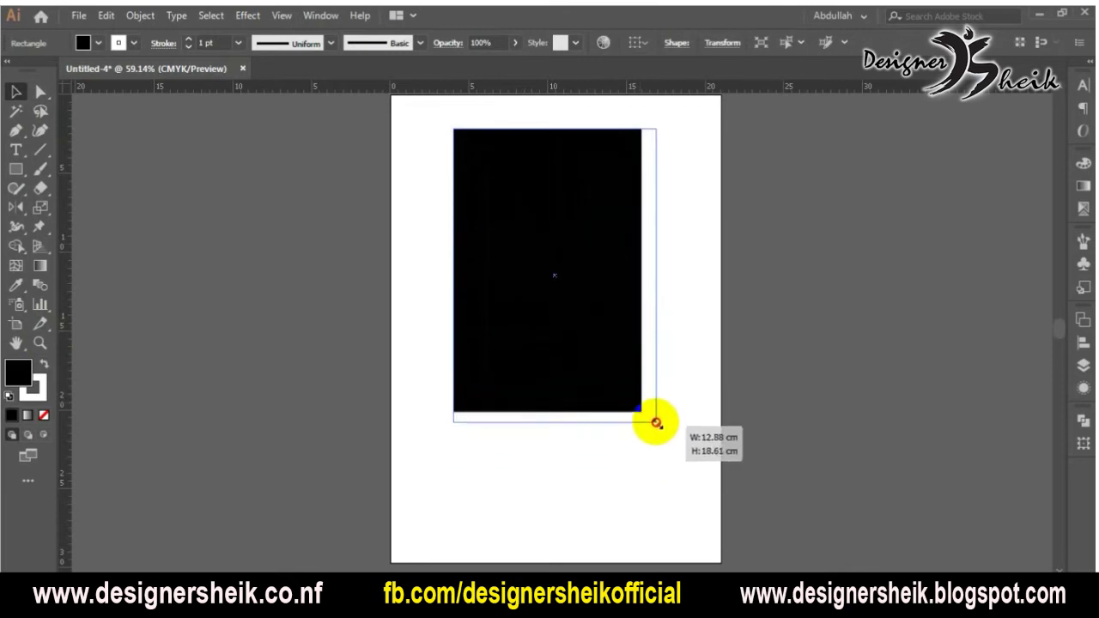
Enlarge the rectangle slightly, then drag out a vertical and a horizontal guide
{"action": "left_click_drag", "start_coordinate": [661, 421], "coordinate": [656, 427]}
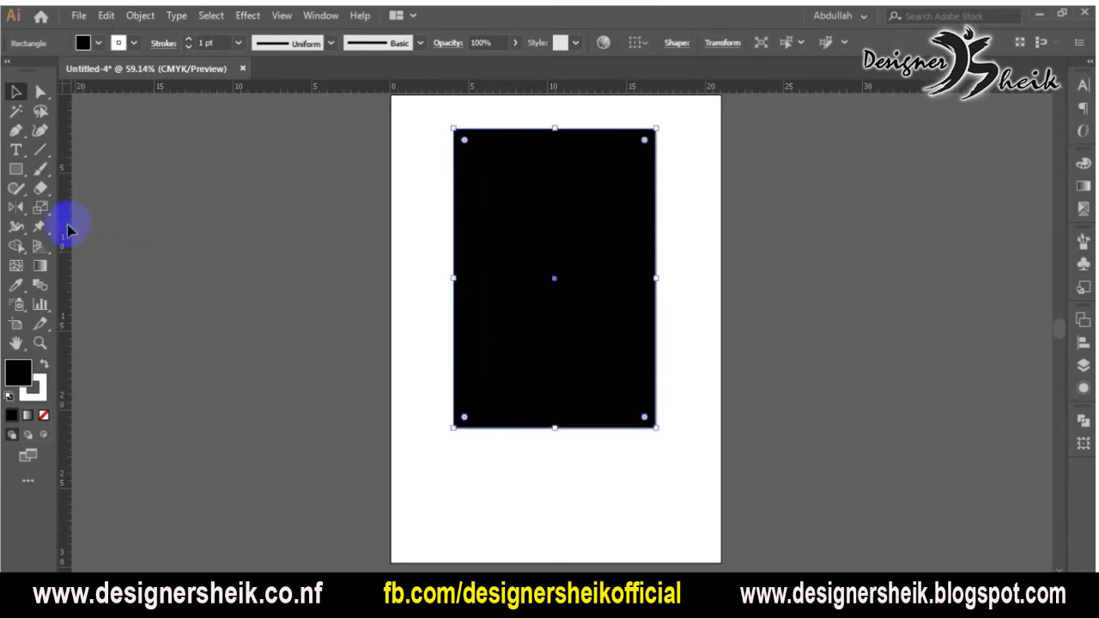
{"action": "left_click_drag", "start_coordinate": [63, 227], "coordinate": [152, 235]}
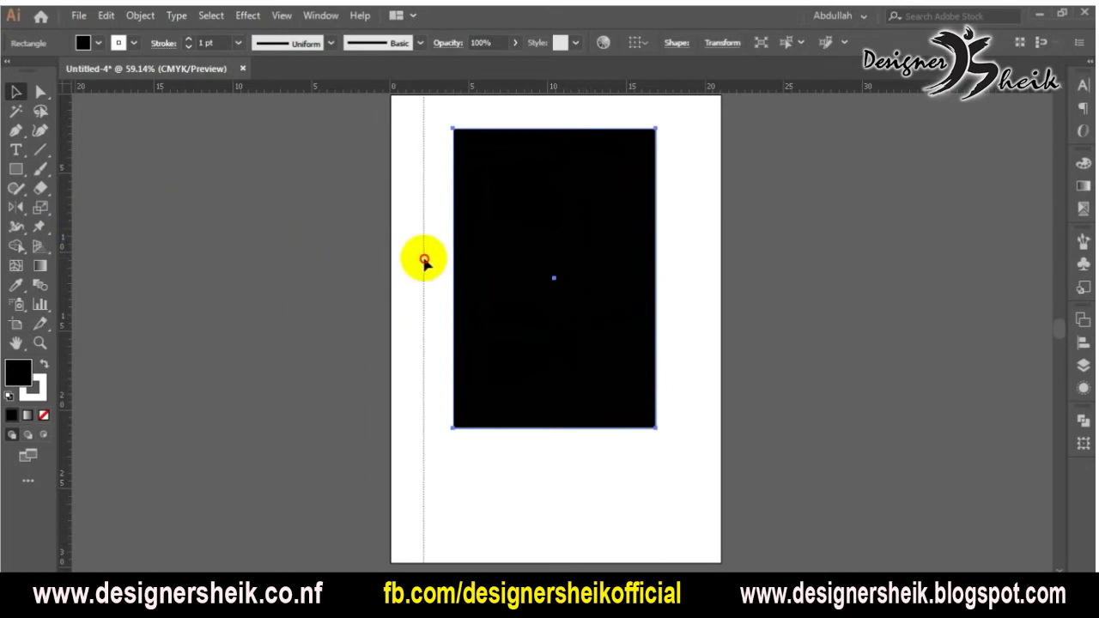
{"action": "left_click_drag", "start_coordinate": [370, 257], "coordinate": [426, 264]}
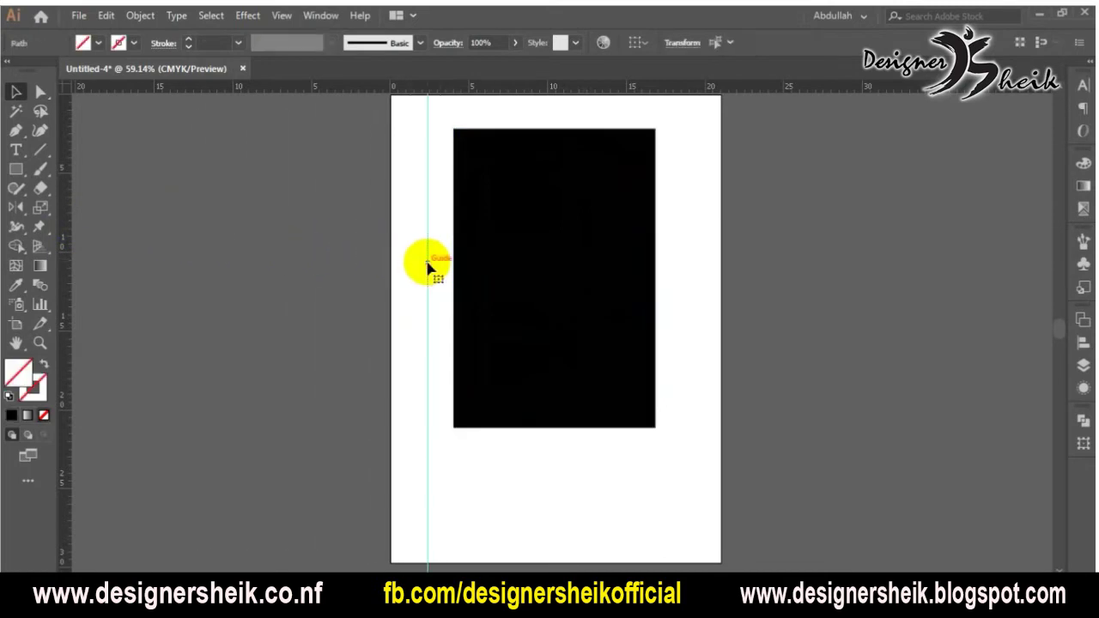
{"action": "left_click_drag", "start_coordinate": [454, 86], "coordinate": [456, 468]}
Move and reshape the black rectangle to 13.2419 × 14.878 cm and show its Transform panel
{"action": "left_click_drag", "start_coordinate": [498, 367], "coordinate": [491, 382]}
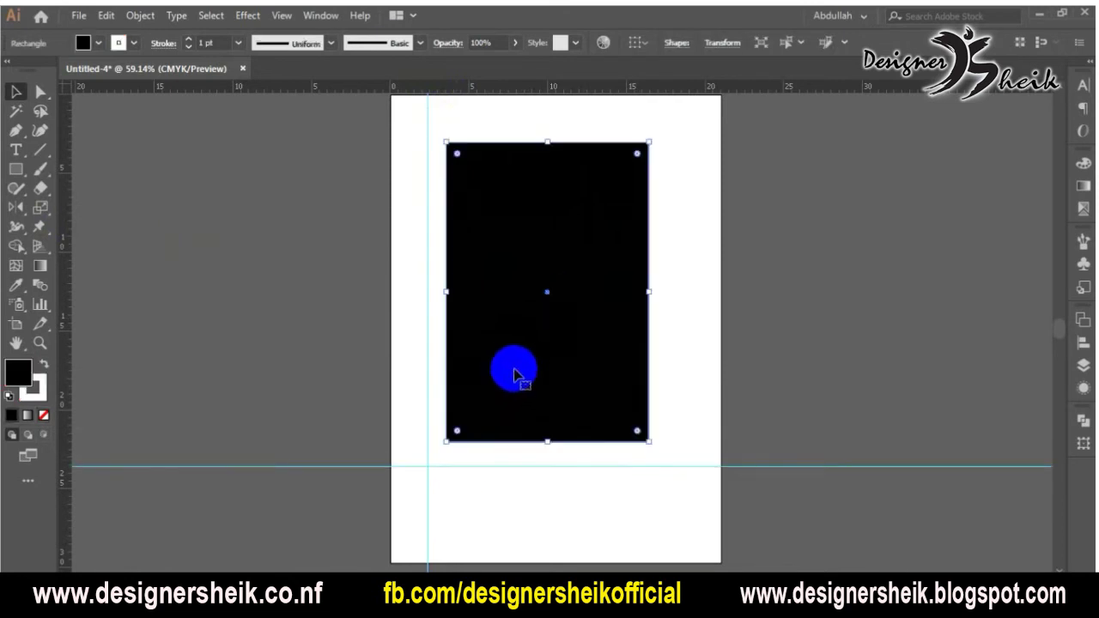
{"action": "mouse_move", "coordinate": [647, 441]}
{"action": "left_mouse_down"}
{"action": "mouse_move", "coordinate": [682, 357]}
{"action": "mouse_move", "coordinate": [686, 375]}
{"action": "left_mouse_up"}
{"action": "left_click_drag", "start_coordinate": [683, 256], "coordinate": [655, 269]}
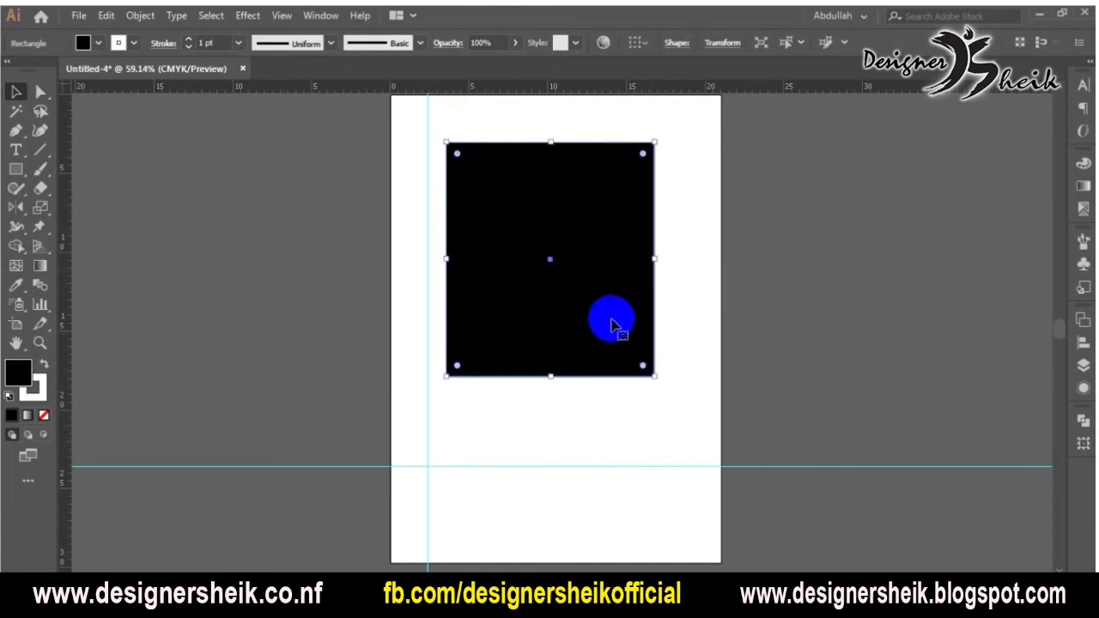
{"action": "left_click", "coordinate": [1083, 443]}
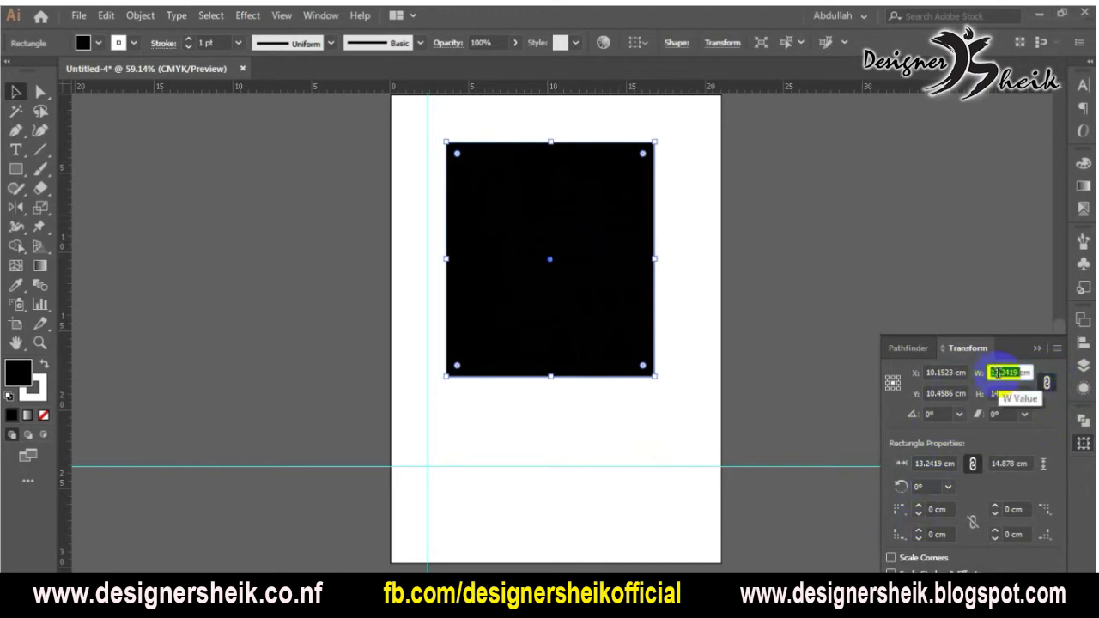
{"action": "type", "text": "12"}
Set the rectangle to 12 cm wide and 15 cm high, with proportions unlinked
{"action": "key", "text": "Return"}
{"action": "left_click", "coordinate": [1047, 382]}
{"action": "left_click", "coordinate": [1006, 392]}
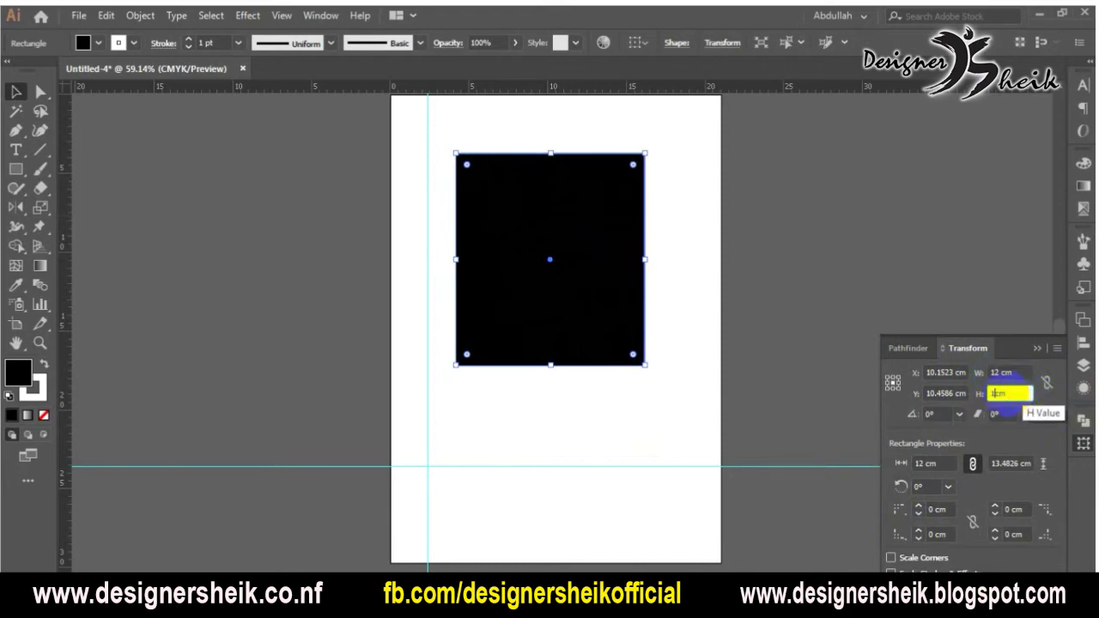
{"action": "type", "text": "15"}
{"action": "key", "text": "Return"}
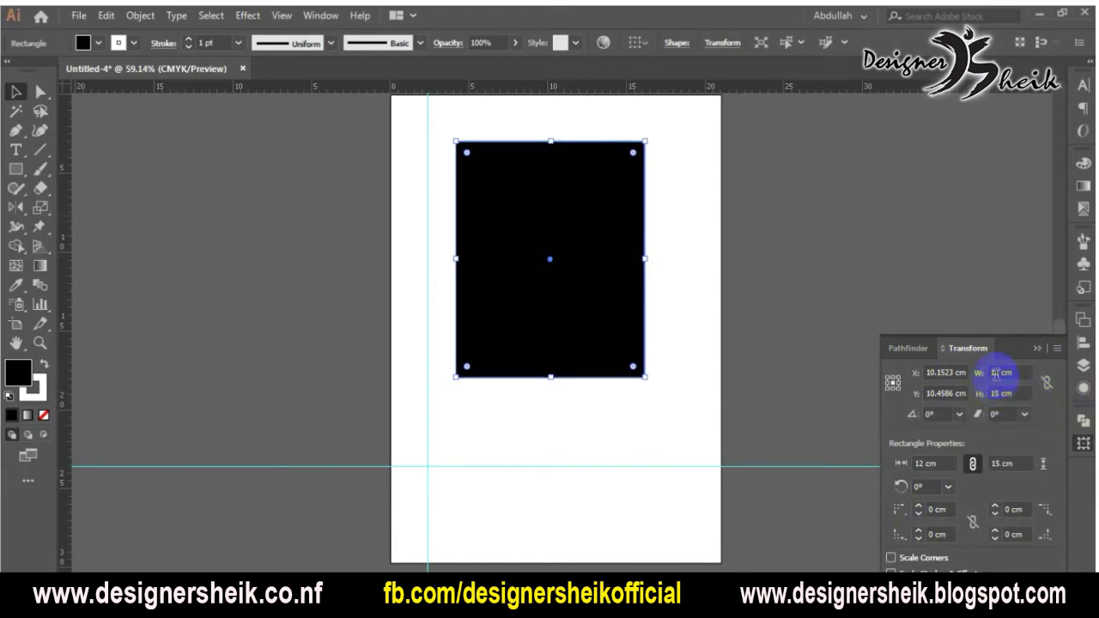
Bring the Transform panel back and move the black rectangle up and right
{"action": "left_click", "coordinate": [1038, 349]}
{"action": "left_click", "coordinate": [316, 15]}
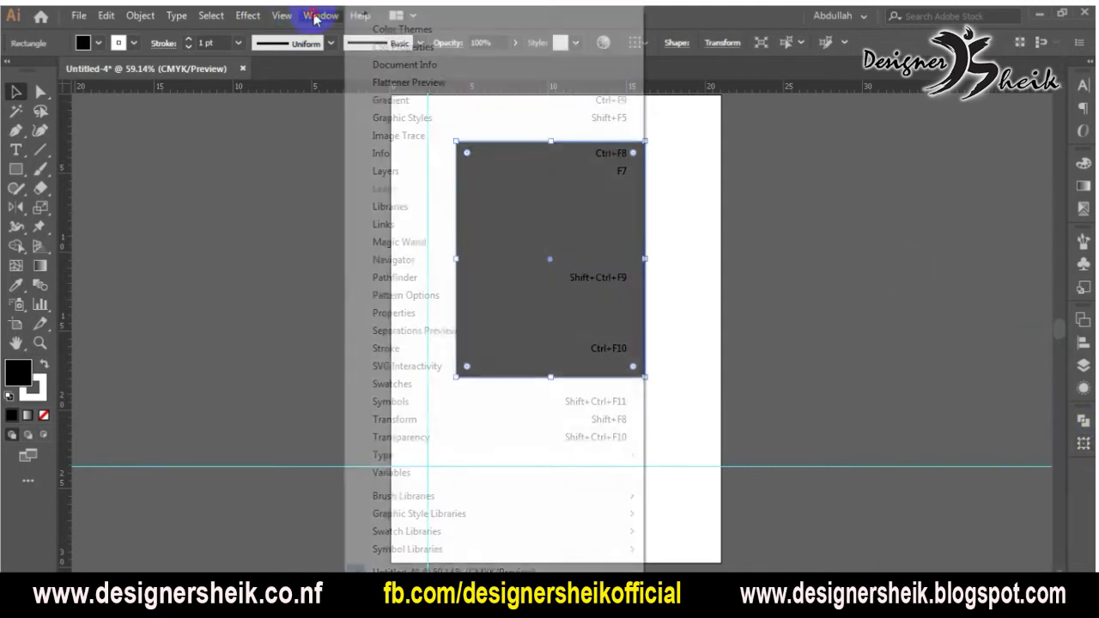
{"action": "left_click", "coordinate": [445, 421]}
{"action": "left_click", "coordinate": [1004, 393]}
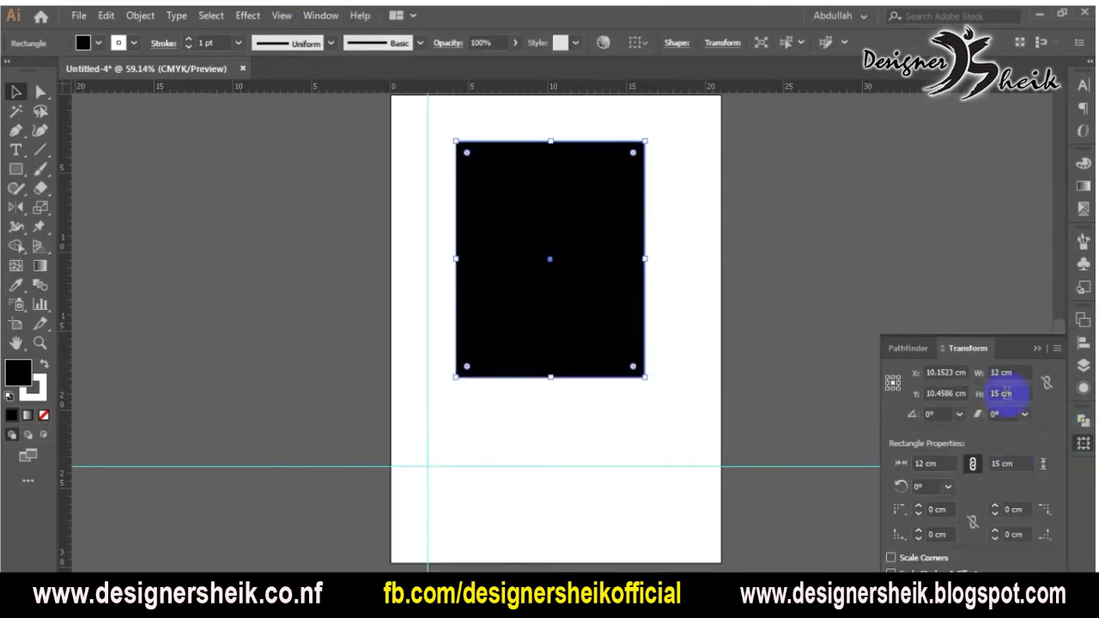
{"action": "left_click", "coordinate": [995, 391]}
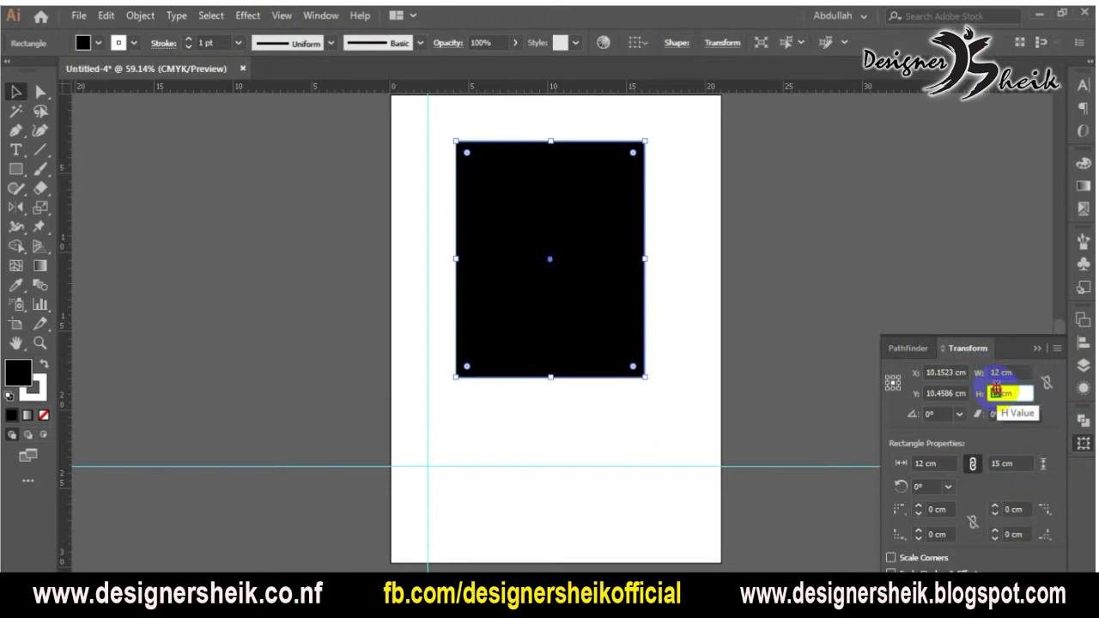
{"action": "left_click", "coordinate": [1001, 393]}
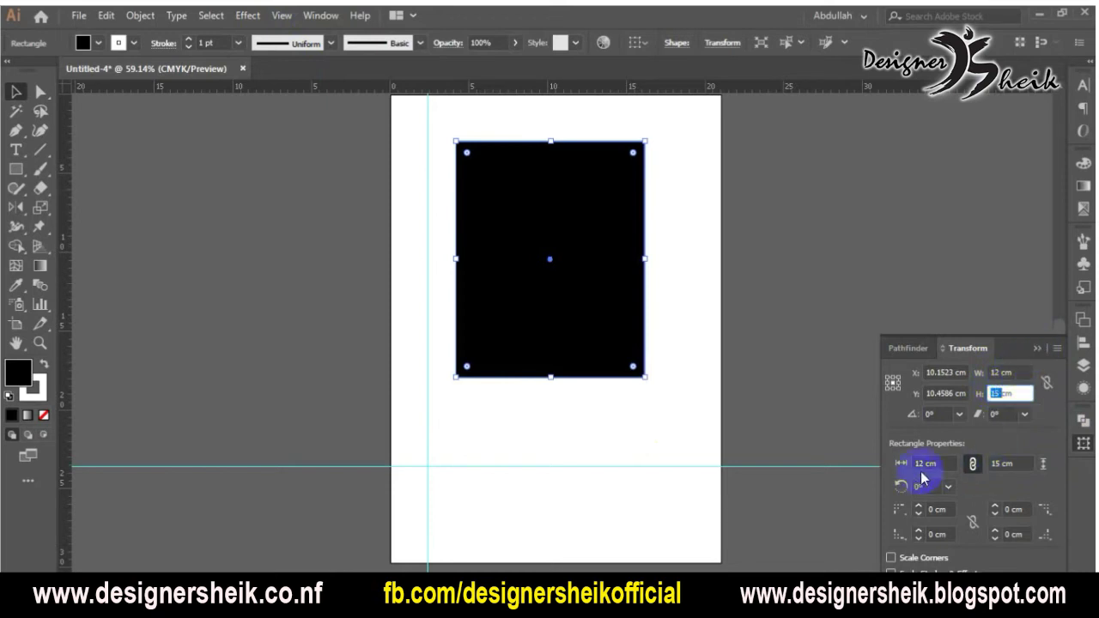
{"action": "left_click", "coordinate": [1037, 351]}
{"action": "mouse_move", "coordinate": [486, 203]}
{"action": "left_mouse_down"}
{"action": "mouse_move", "coordinate": [546, 220]}
{"action": "mouse_move", "coordinate": [567, 192]}
{"action": "left_mouse_up"}
Change the width to 12/2, then 3 cm, then 3+12, making a 15 cm square
{"action": "left_click", "coordinate": [1084, 439]}
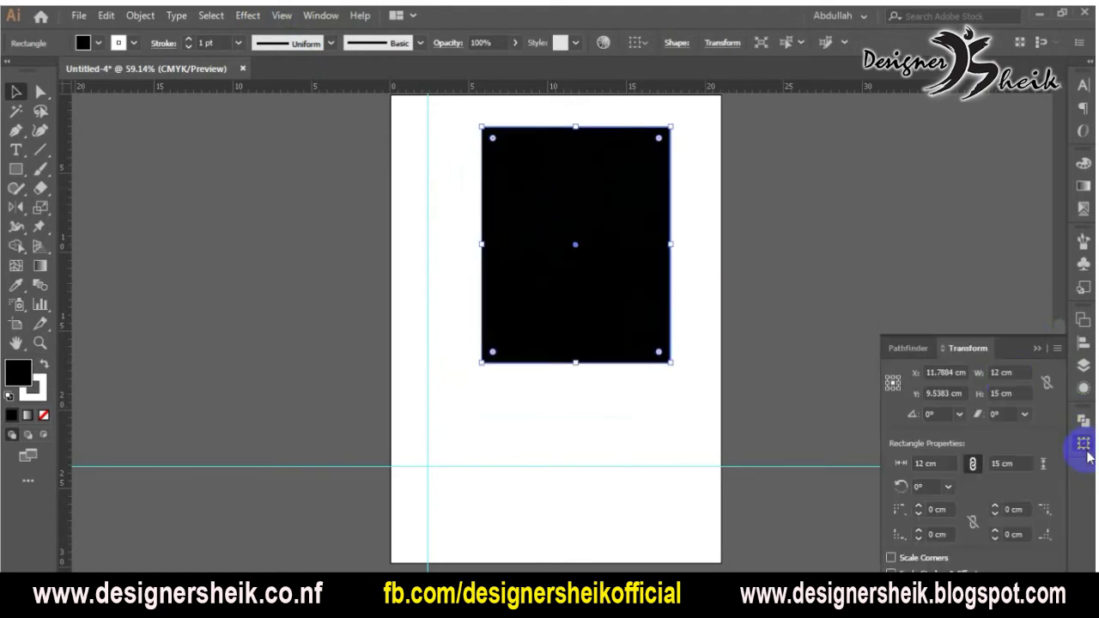
{"action": "left_click", "coordinate": [1000, 371]}
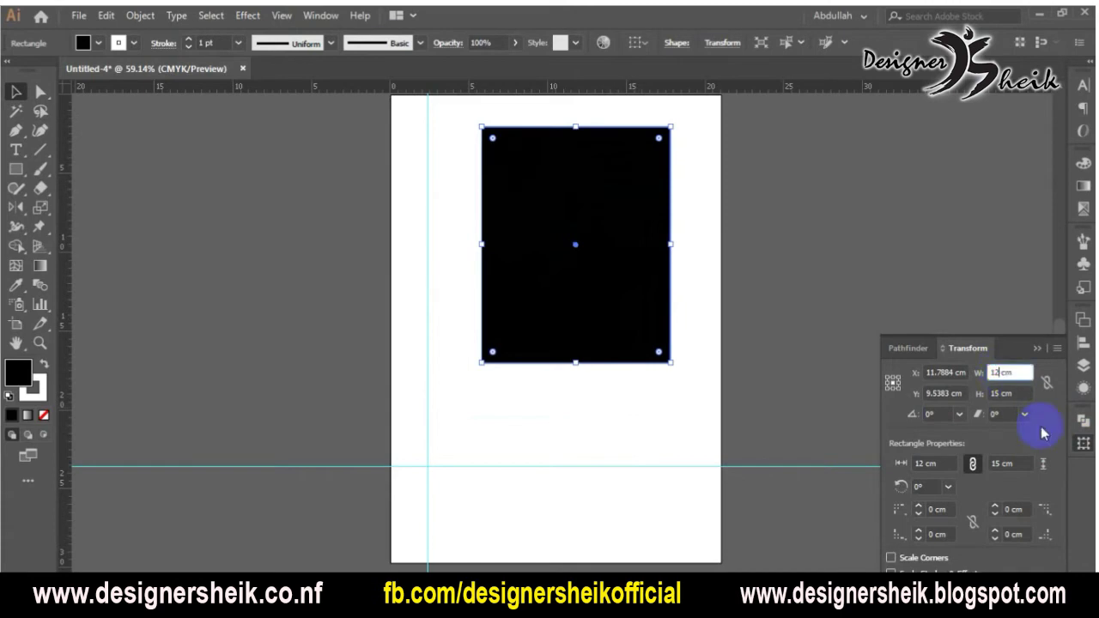
{"action": "type", "text": "/2"}
{"action": "key", "text": "Return"}
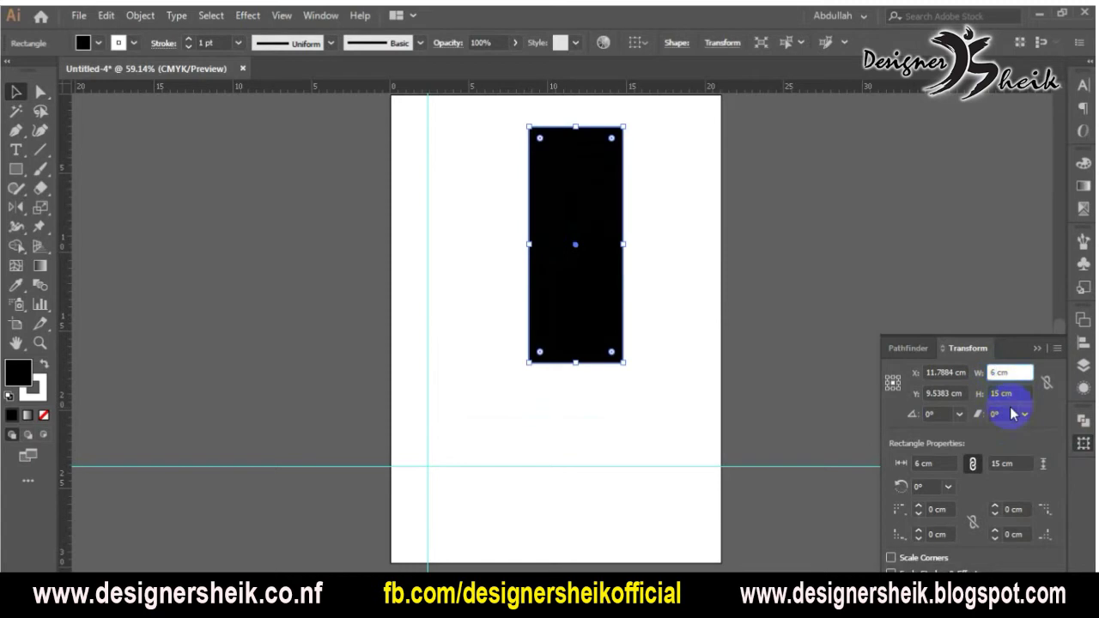
{"action": "type", "text": "3"}
{"action": "key", "text": "Return"}
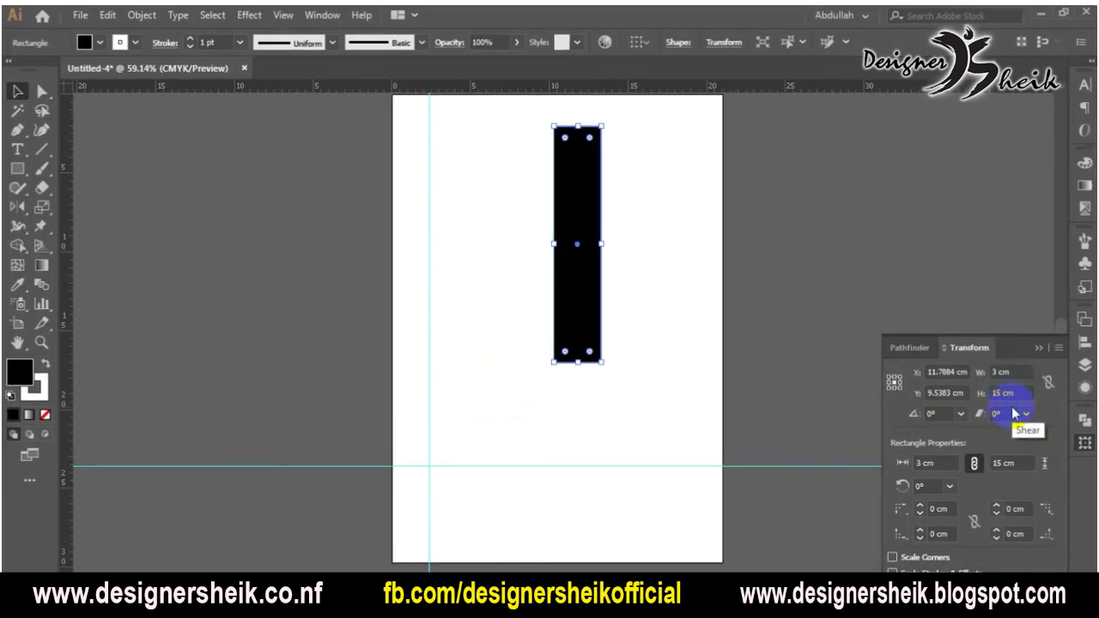
{"action": "left_click", "coordinate": [996, 372]}
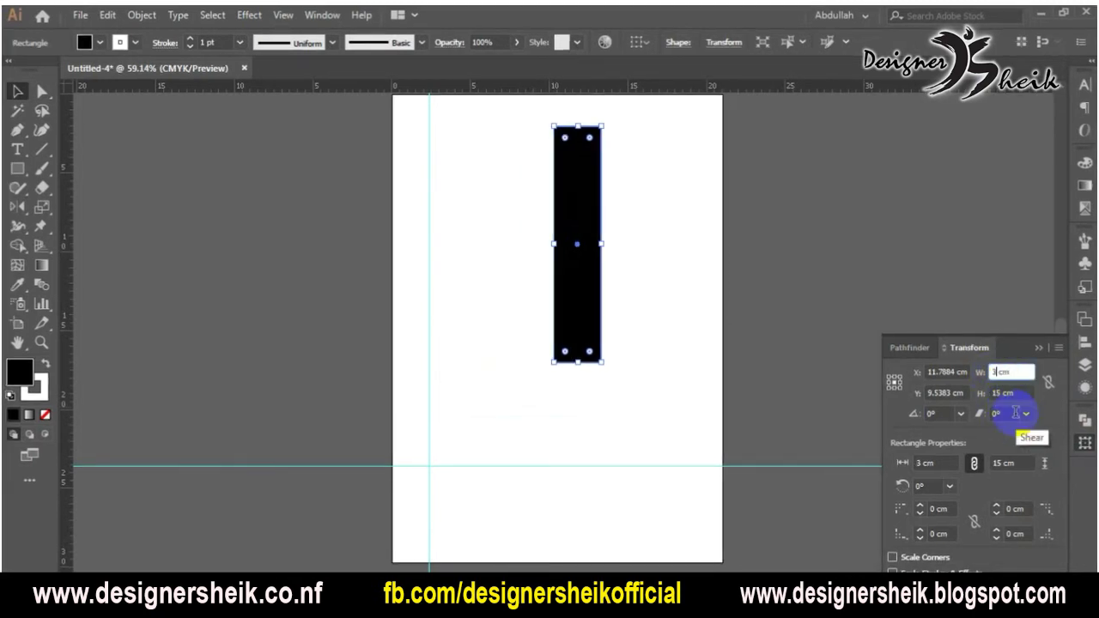
{"action": "type", "text": "+12"}
{"action": "key", "text": "Return"}
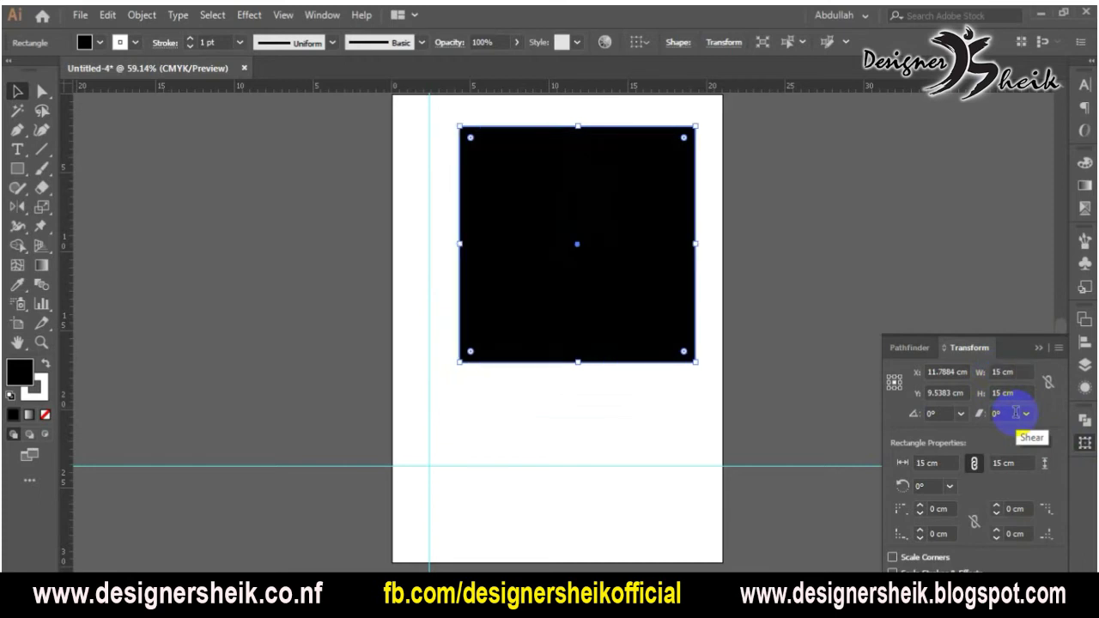
{"action": "left_click", "coordinate": [1040, 348]}
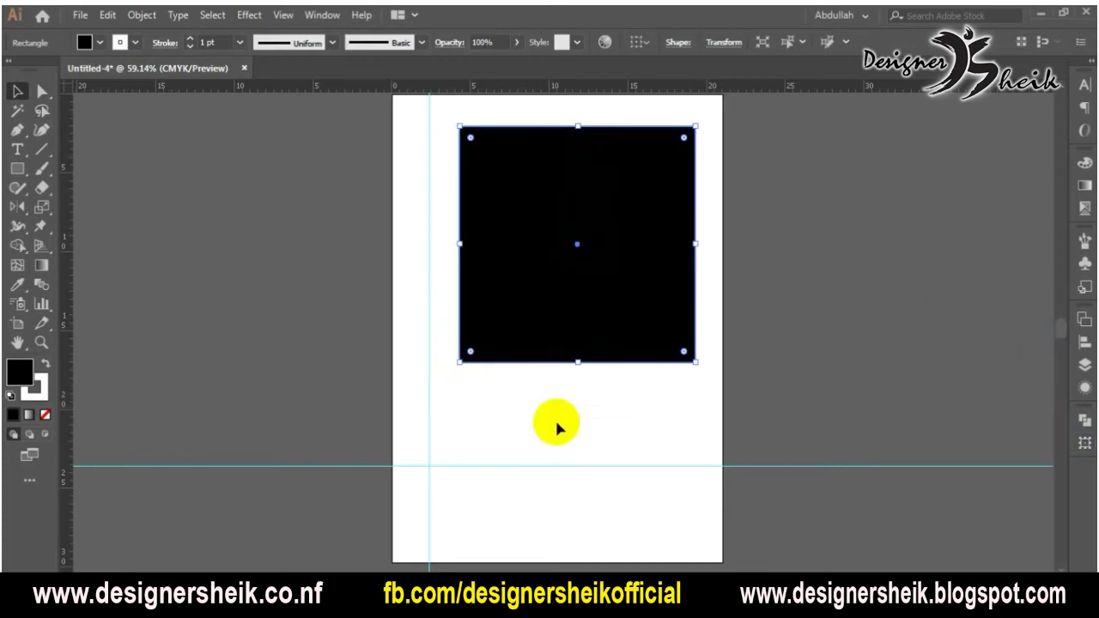
Confirm the 15 cm width and collapse the Transform panel
{"action": "left_click", "coordinate": [244, 68]}
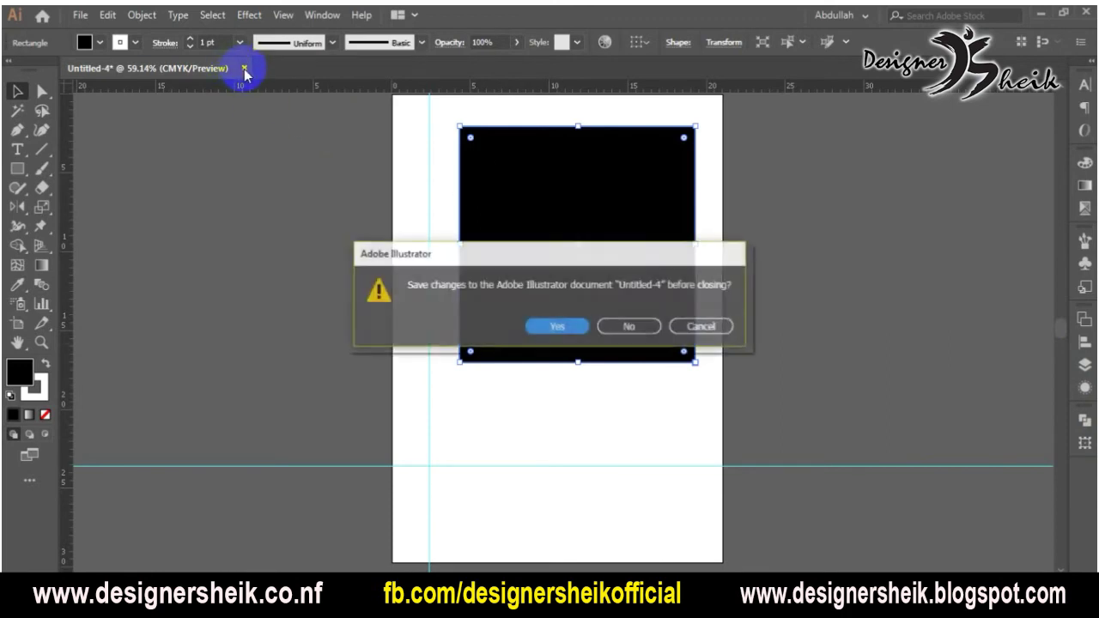
{"action": "key", "text": "Tab"}
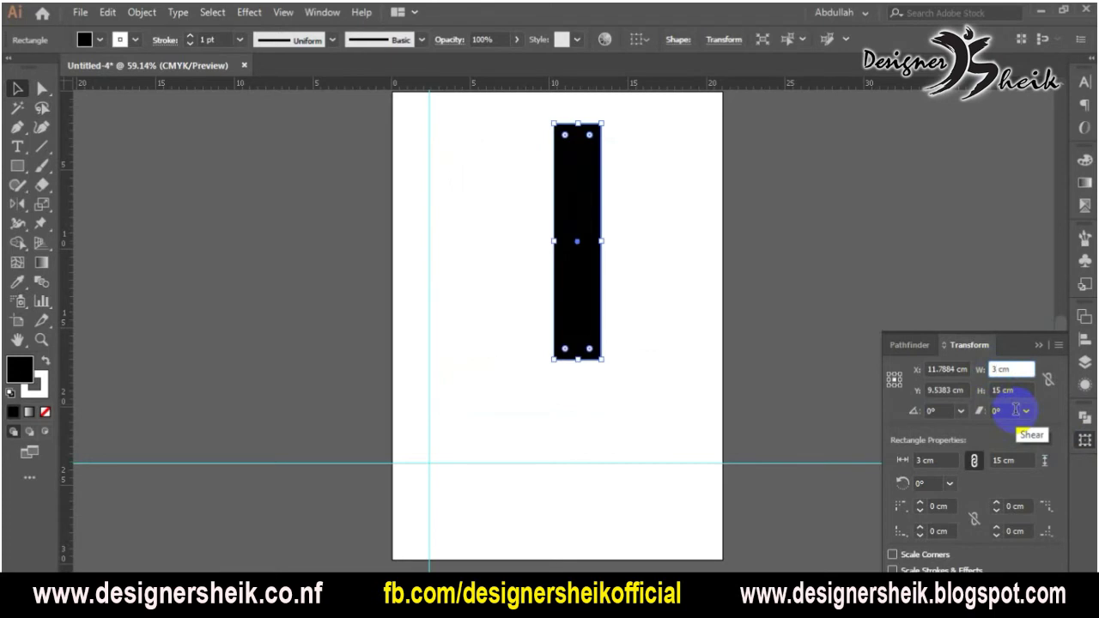
{"action": "type", "text": "15"}
{"action": "key", "text": "Return"}
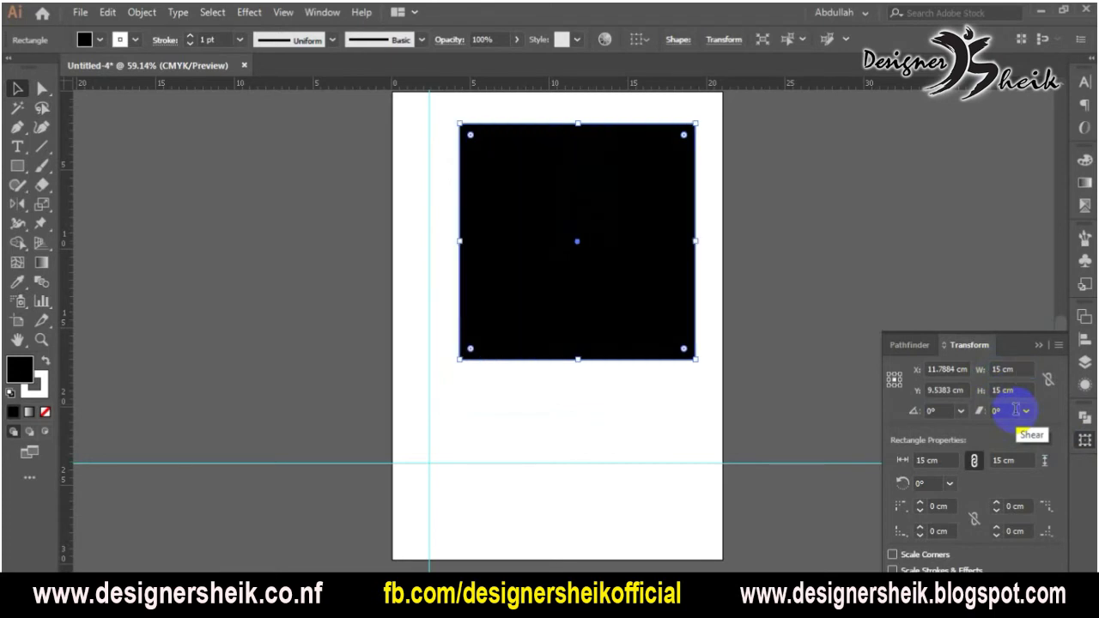
{"action": "left_click", "coordinate": [1038, 345]}
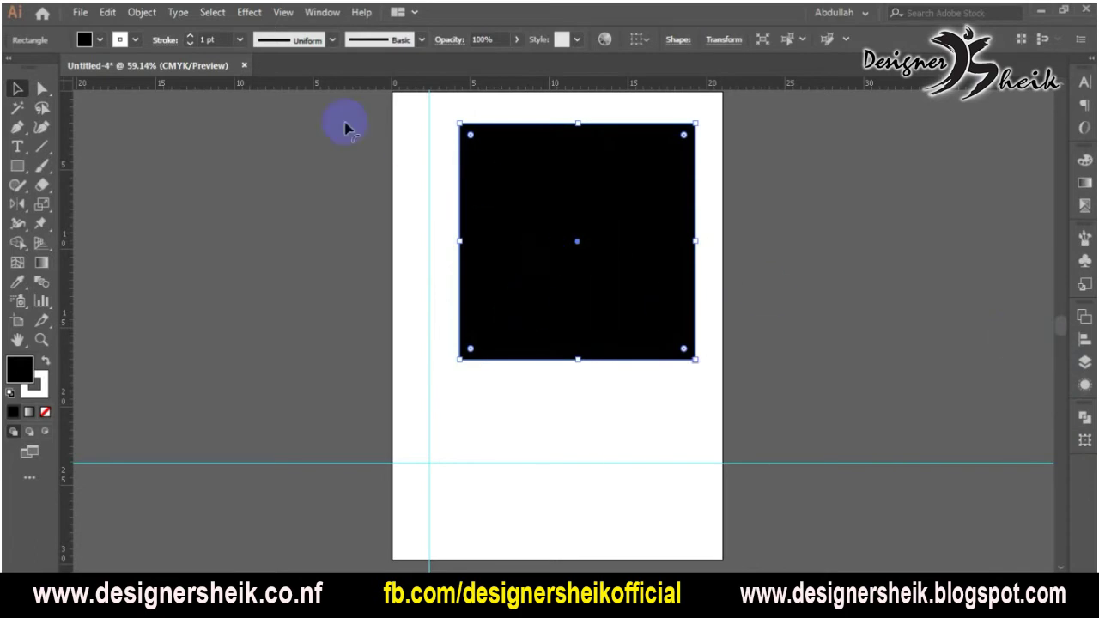
Close Untitled-4 without saving and bring up the New Document dialog
{"action": "left_click", "coordinate": [244, 66]}
{"action": "left_click", "coordinate": [634, 324]}
{"action": "left_click", "coordinate": [80, 12]}
{"action": "left_click", "coordinate": [82, 32]}
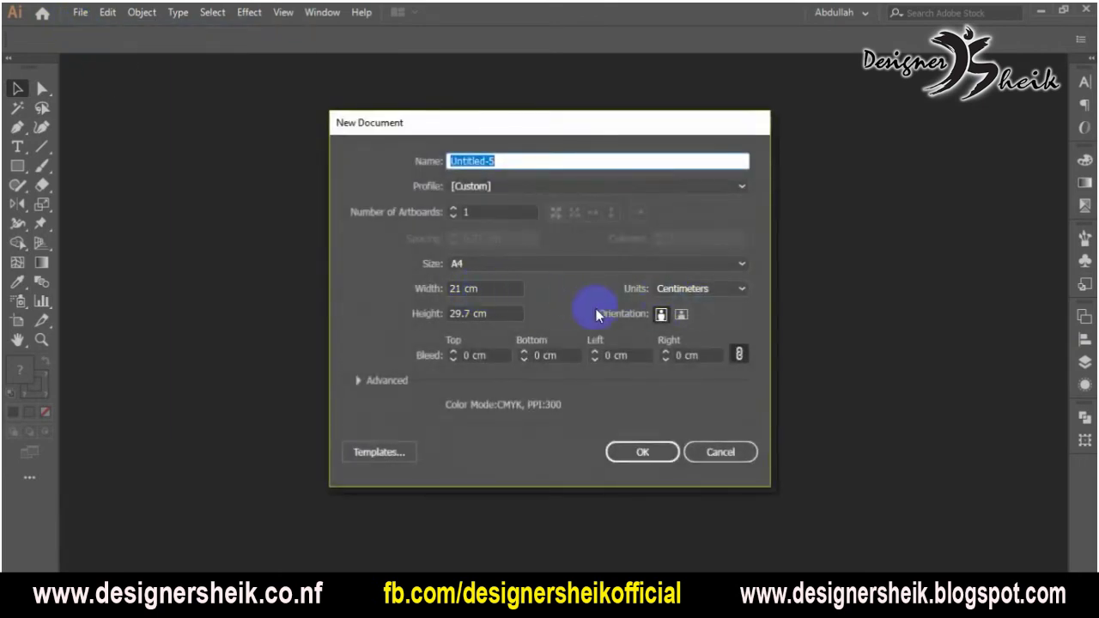
Create Untitled-5 in landscape with width entered as 29.7/2, giving 14.85 × 21 cm
{"action": "left_click", "coordinate": [681, 314]}
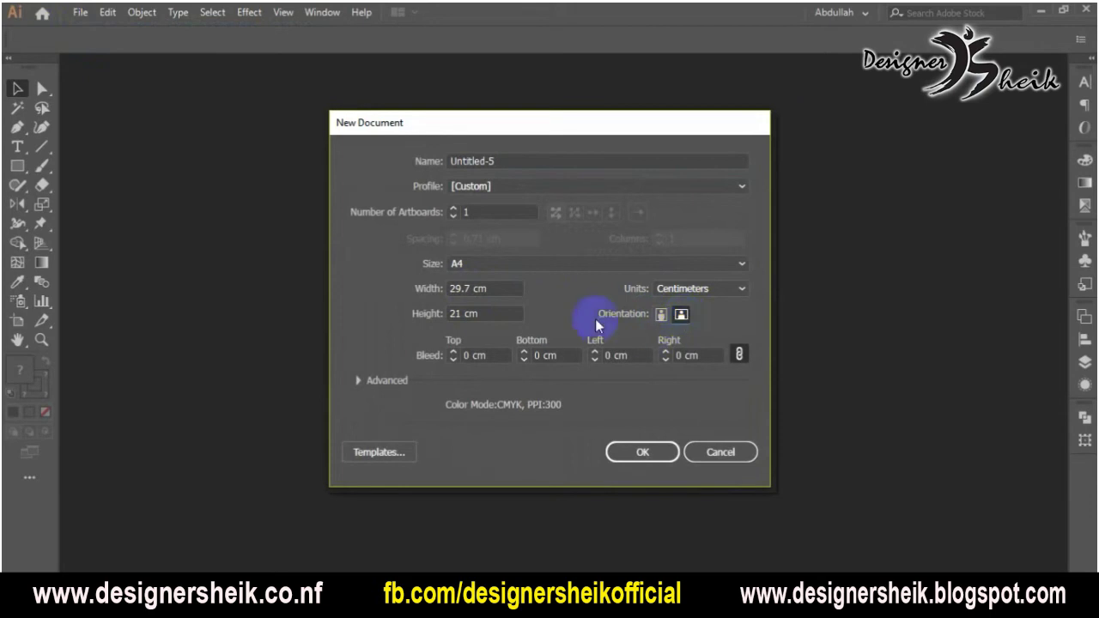
{"action": "left_click", "coordinate": [475, 289]}
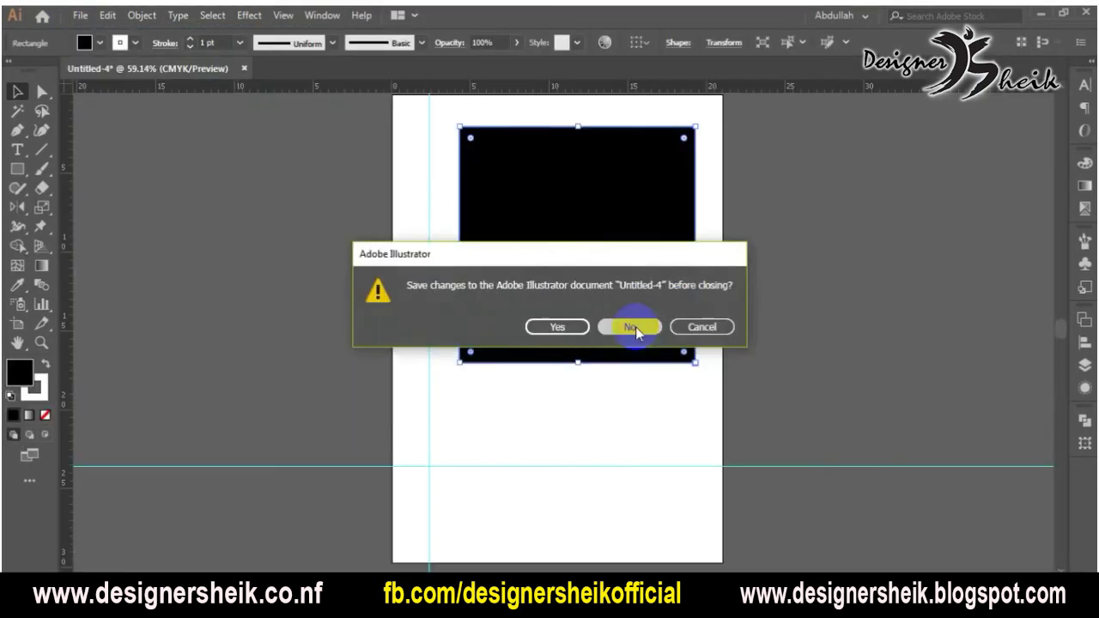
{"action": "left_click", "coordinate": [634, 328]}
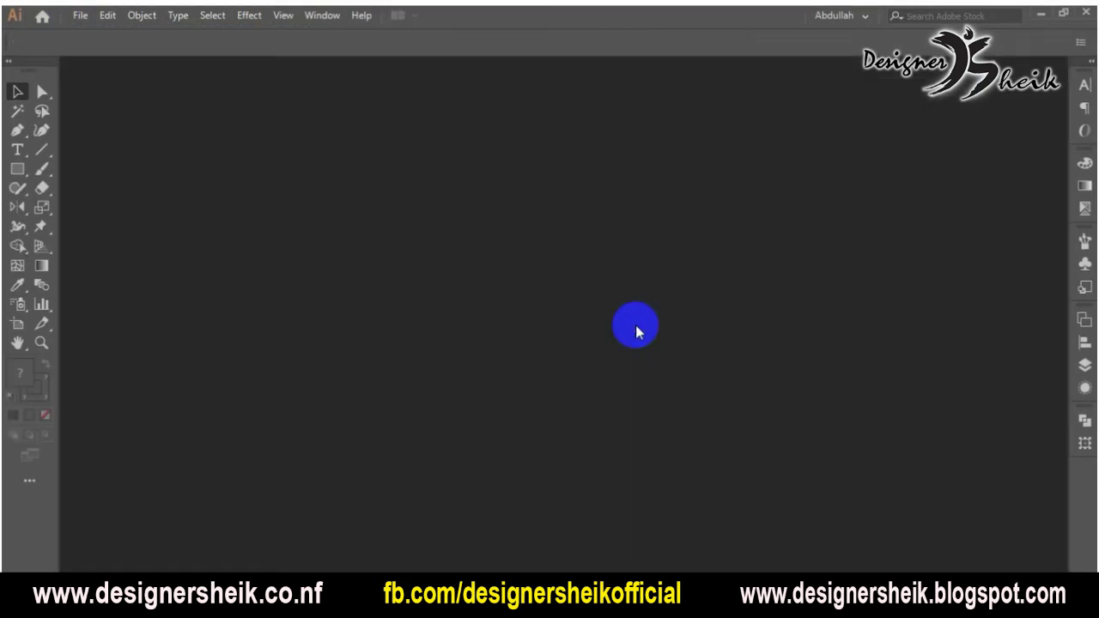
{"action": "left_click", "coordinate": [80, 15]}
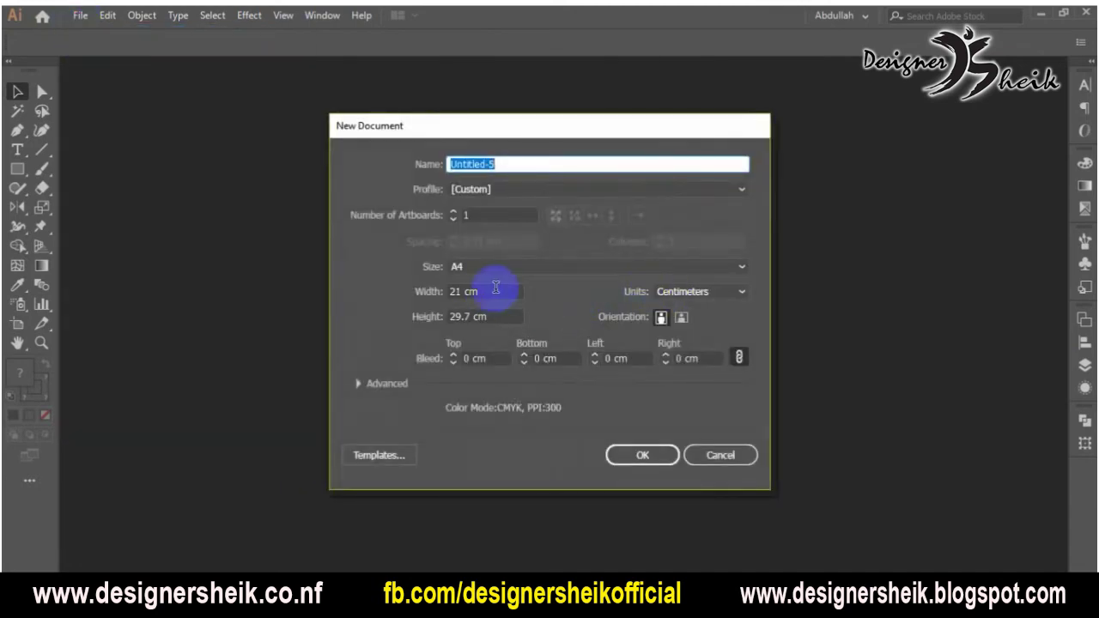
{"action": "left_click", "coordinate": [682, 319]}
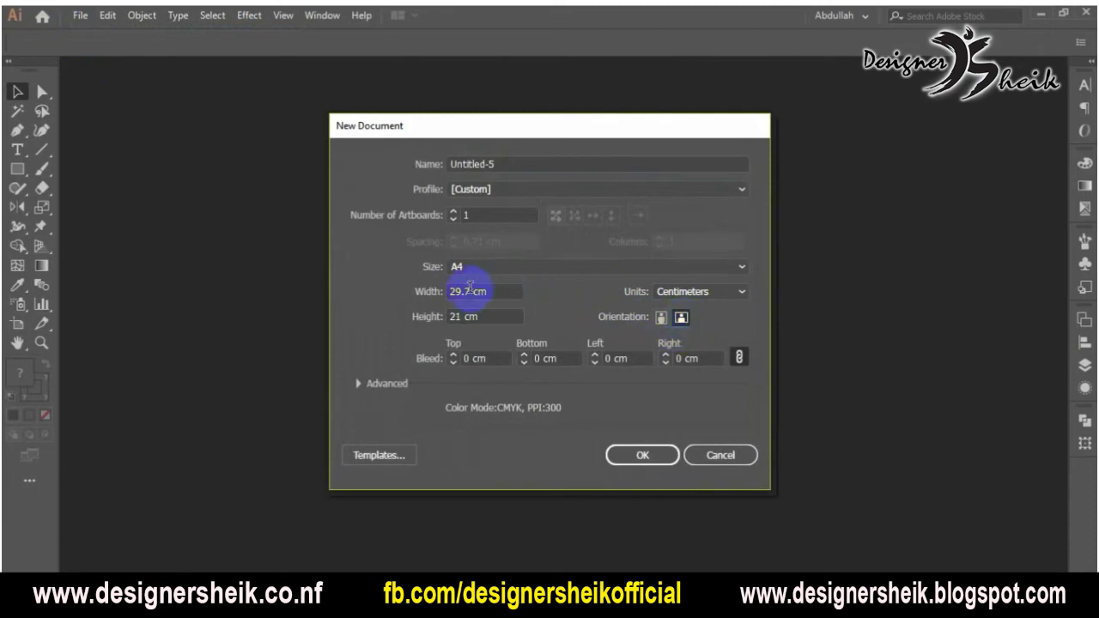
{"action": "left_click", "coordinate": [470, 289]}
{"action": "type", "text": "/2"}
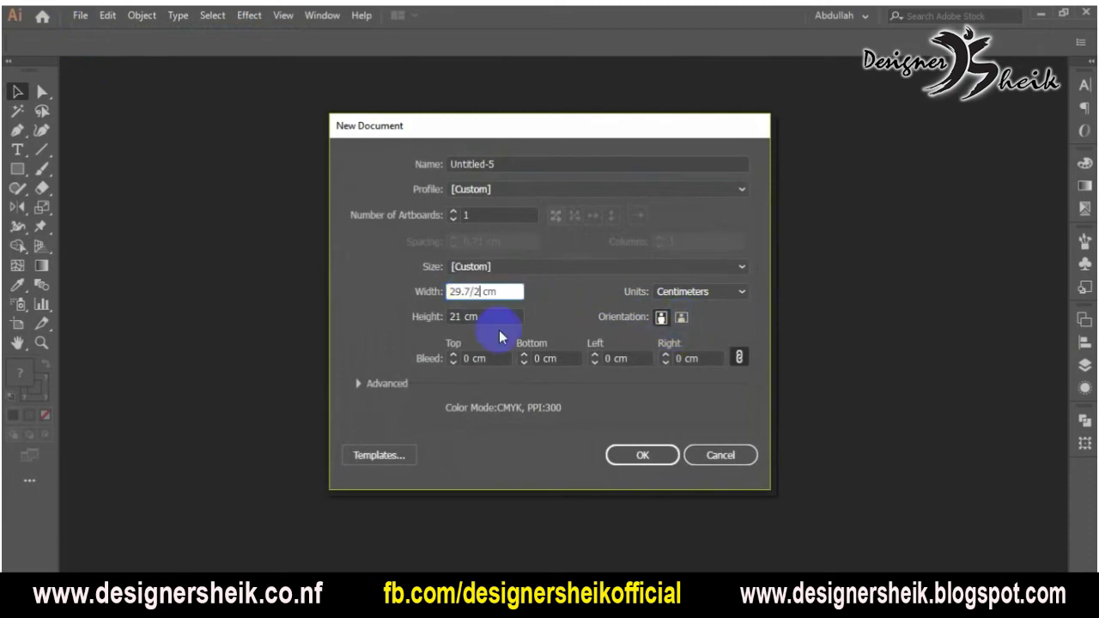
{"action": "left_click", "coordinate": [642, 455]}
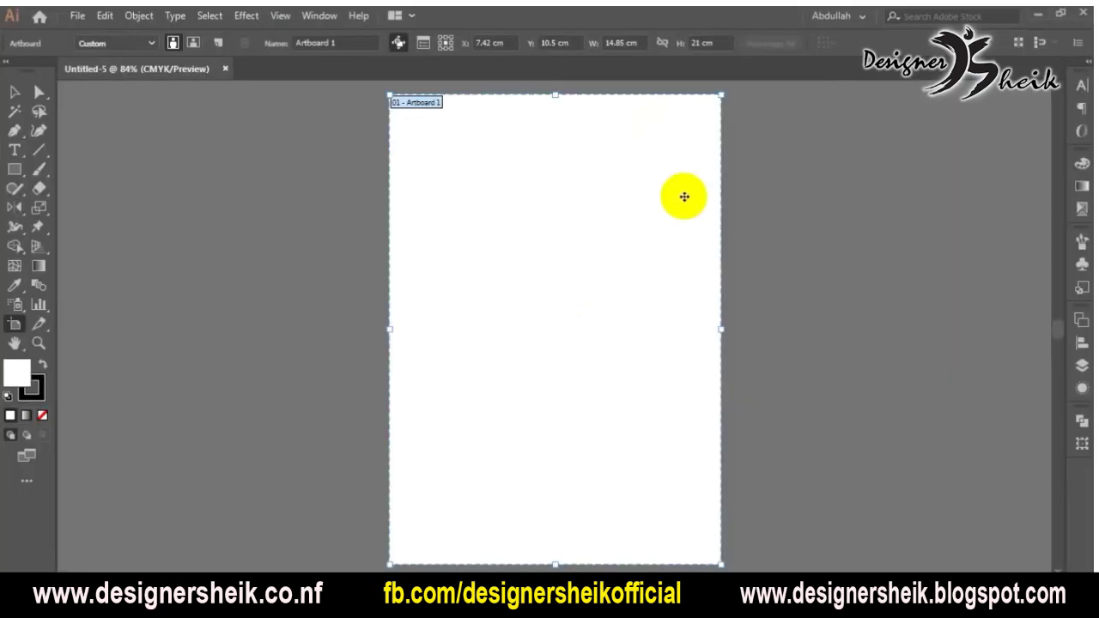
Enter a 21 cm height so the artboard measures 14.85 × 21 cm
{"action": "double_click", "coordinate": [613, 43]}
{"action": "double_click", "coordinate": [704, 43]}
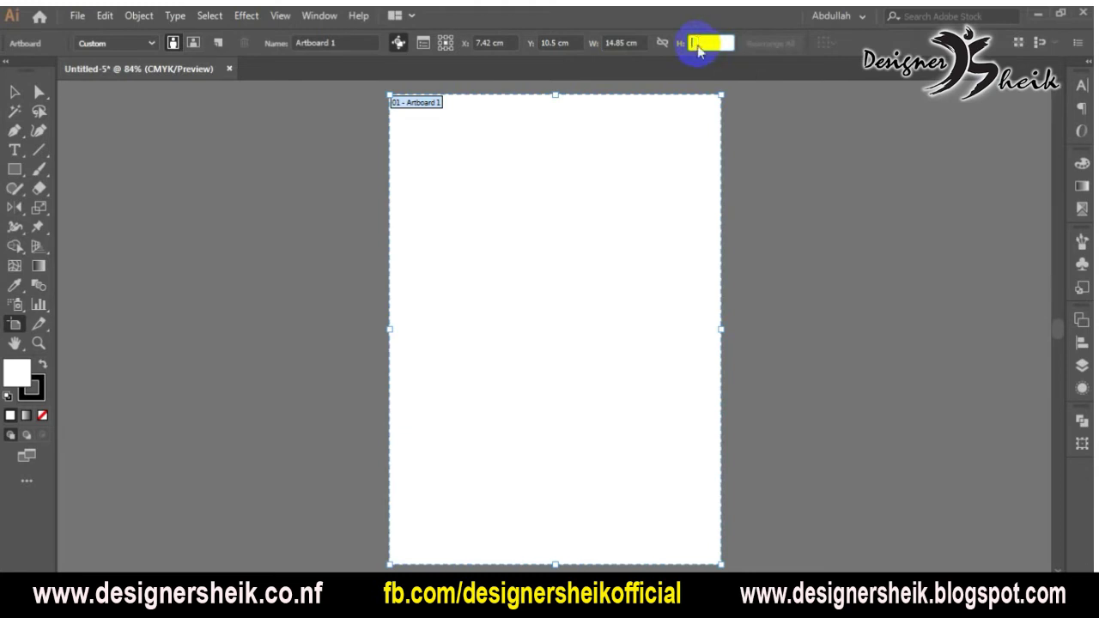
{"action": "left_click", "coordinate": [759, 129]}
{"action": "left_click", "coordinate": [540, 136]}
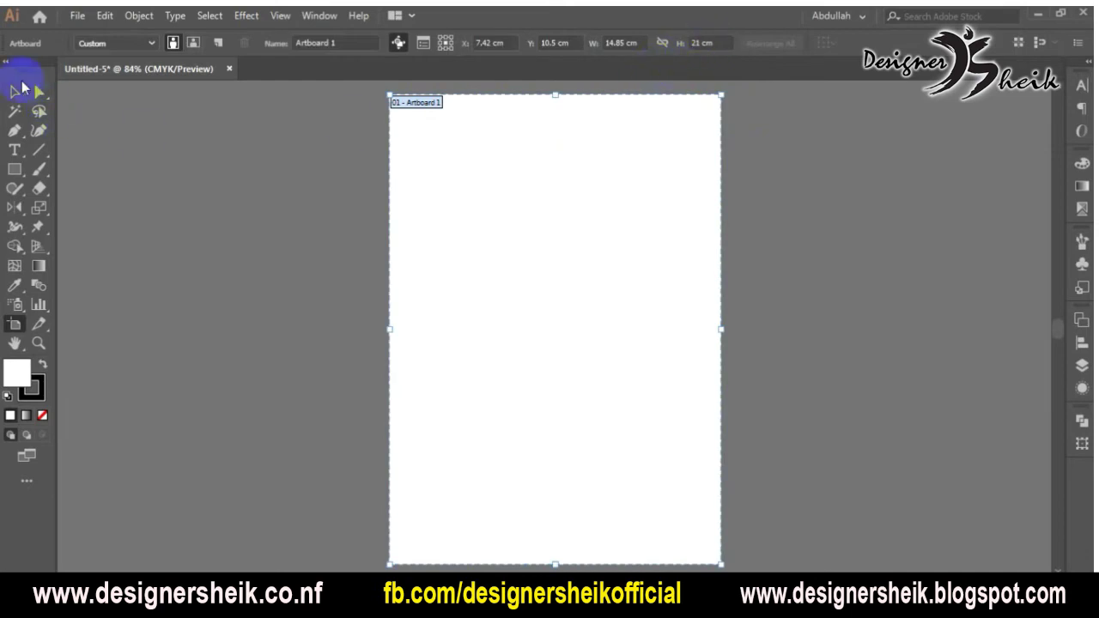
{"action": "left_click", "coordinate": [15, 92]}
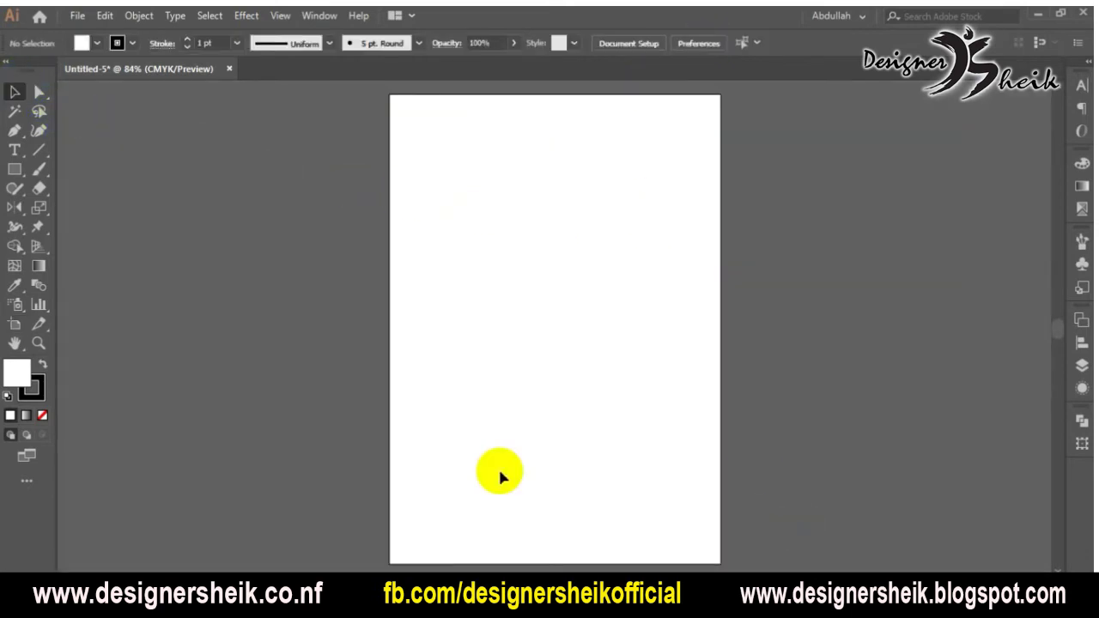
Show the rulers, add a guide near the artboard top, and switch ruler units to Inches
{"action": "left_click", "coordinate": [290, 135]}
{"action": "key", "text": "ctrl+r"}
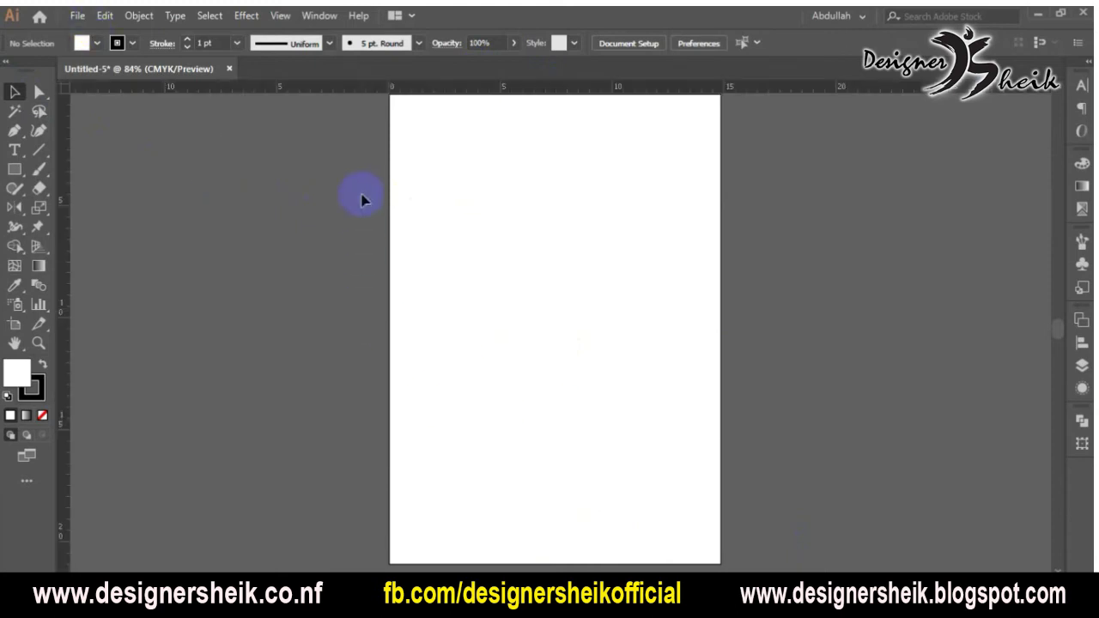
{"action": "left_click_drag", "start_coordinate": [366, 88], "coordinate": [381, 136]}
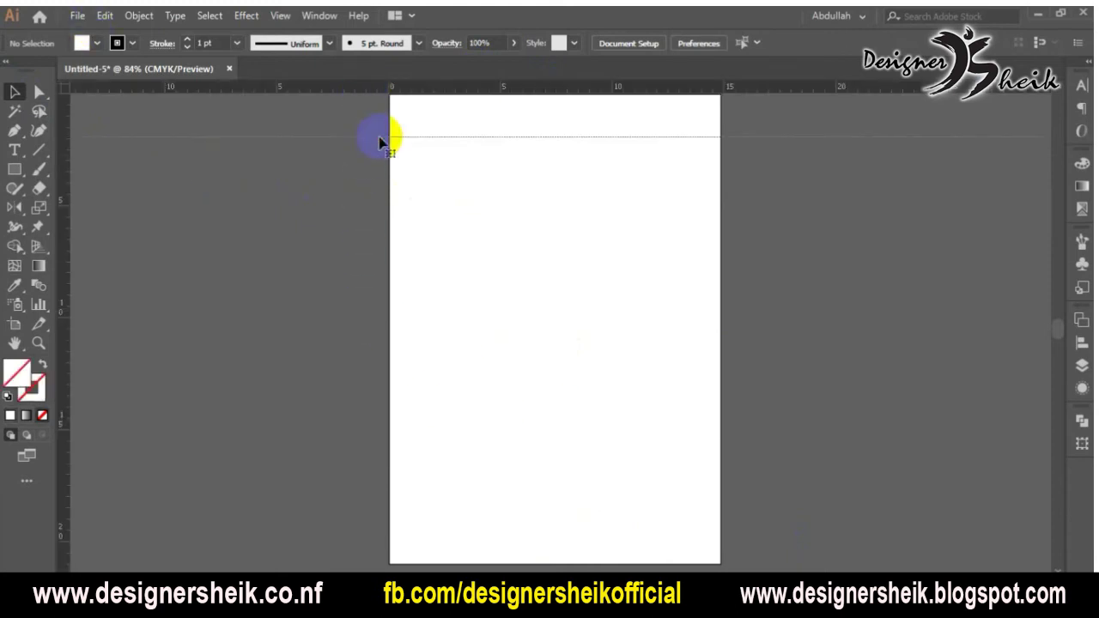
{"action": "right_click", "coordinate": [61, 130]}
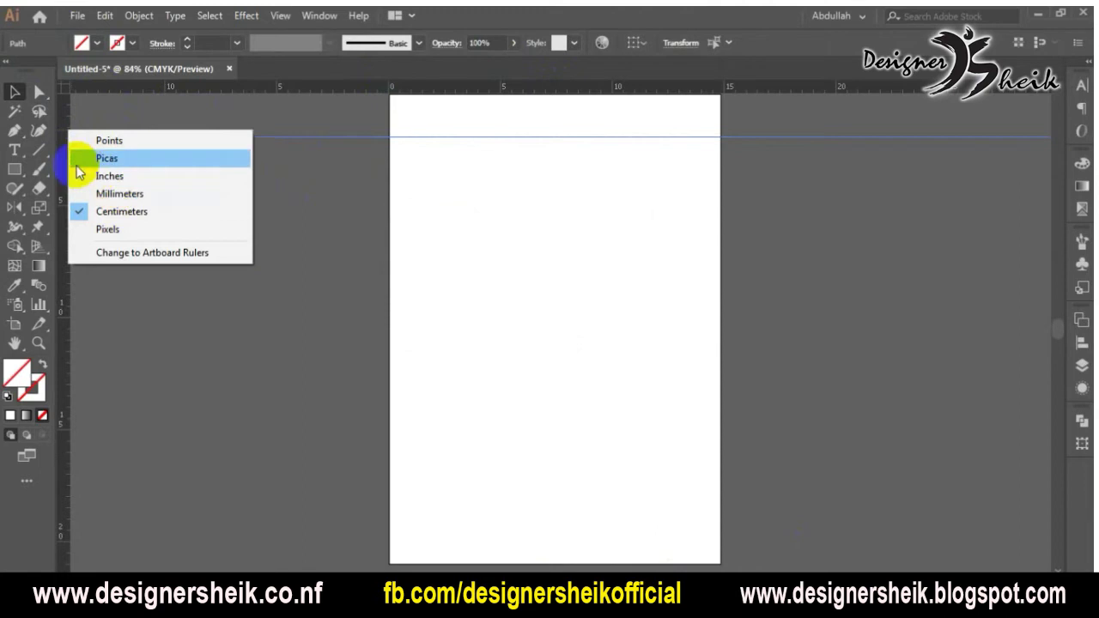
{"action": "left_click", "coordinate": [174, 182]}
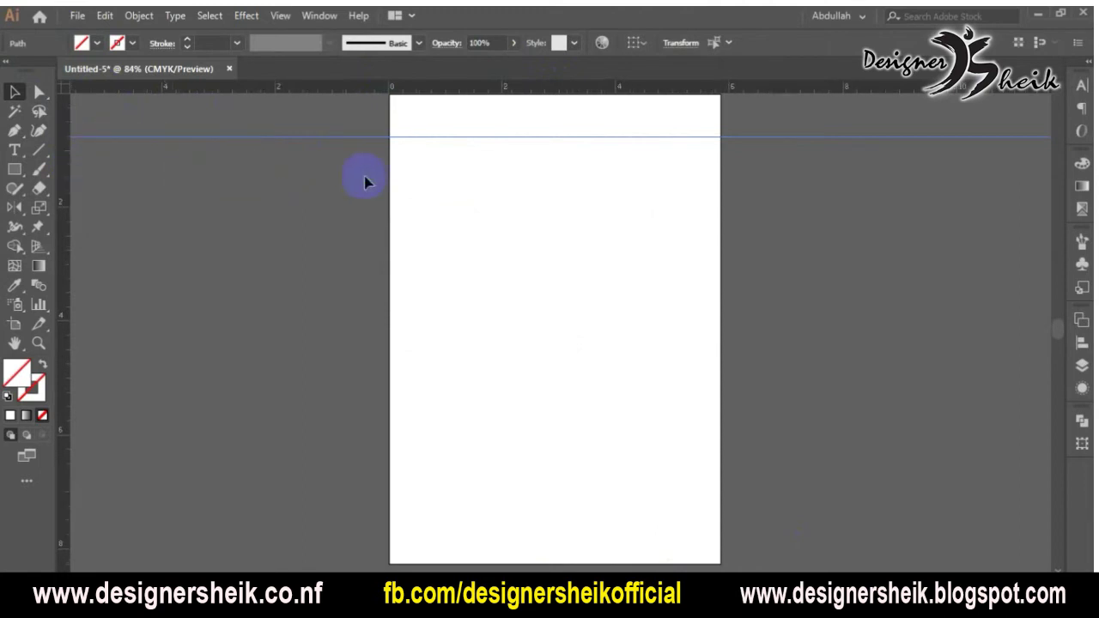
Place a red-filled 4.7244 × 7.0866 in rectangle on the artboard under the guide
{"action": "left_click", "coordinate": [15, 170]}
{"action": "left_click", "coordinate": [533, 239]}
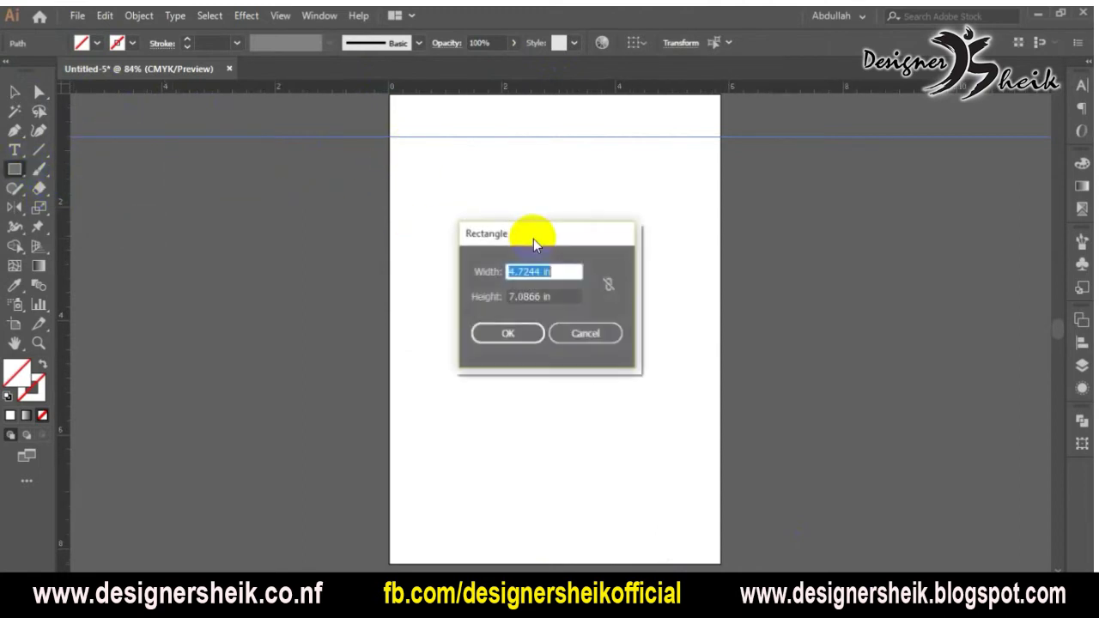
{"action": "left_click", "coordinate": [520, 331]}
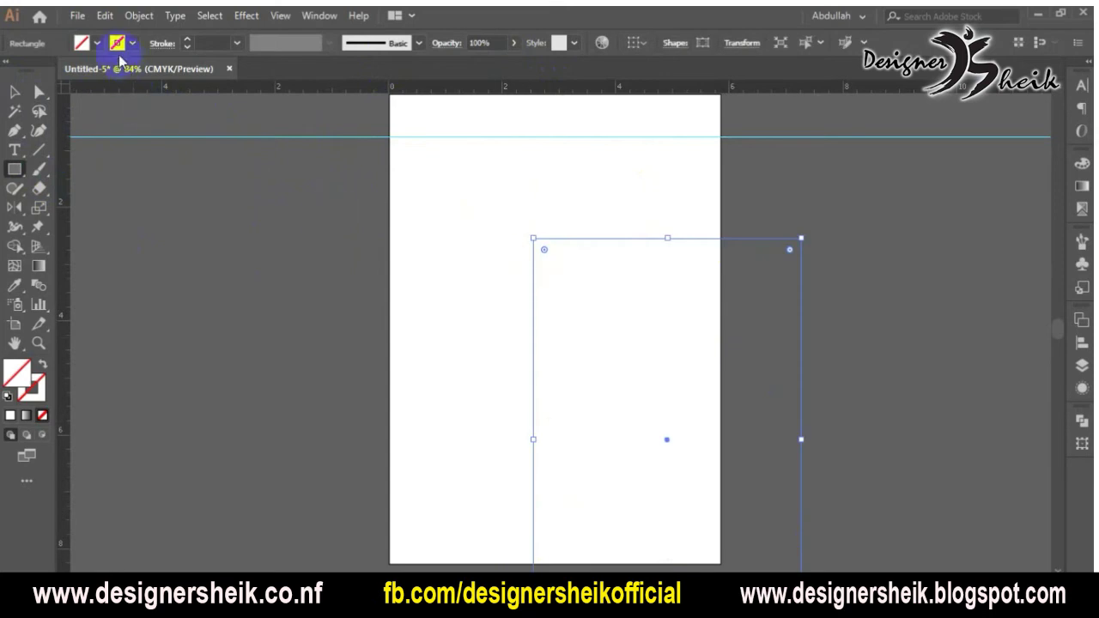
{"action": "left_click", "coordinate": [30, 377]}
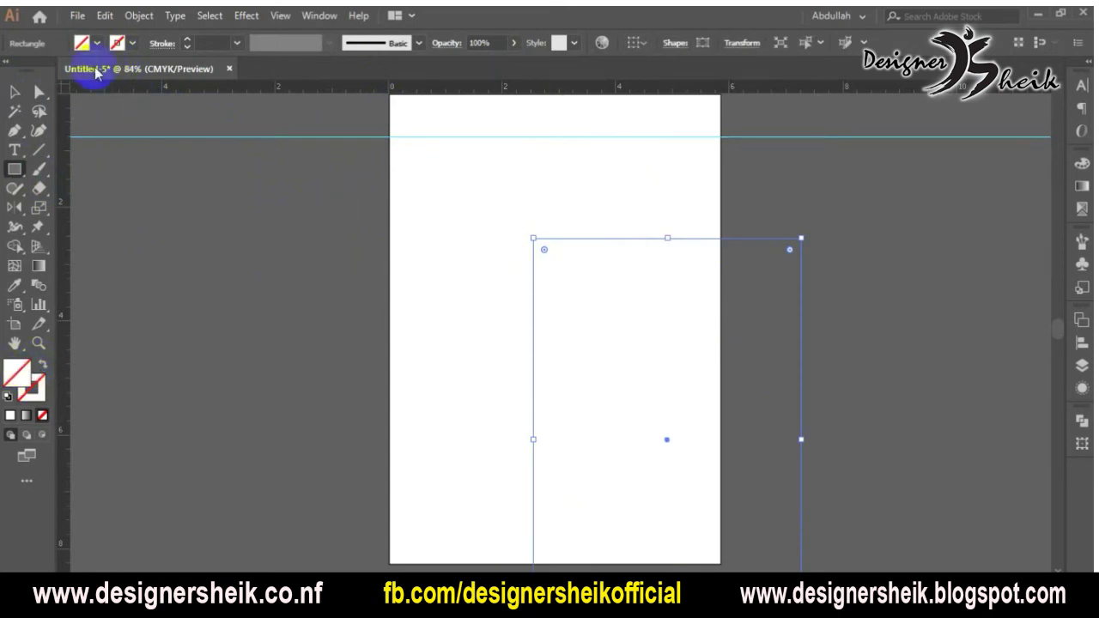
{"action": "left_click", "coordinate": [97, 43]}
{"action": "left_click", "coordinate": [54, 72]}
{"action": "left_click", "coordinate": [599, 320]}
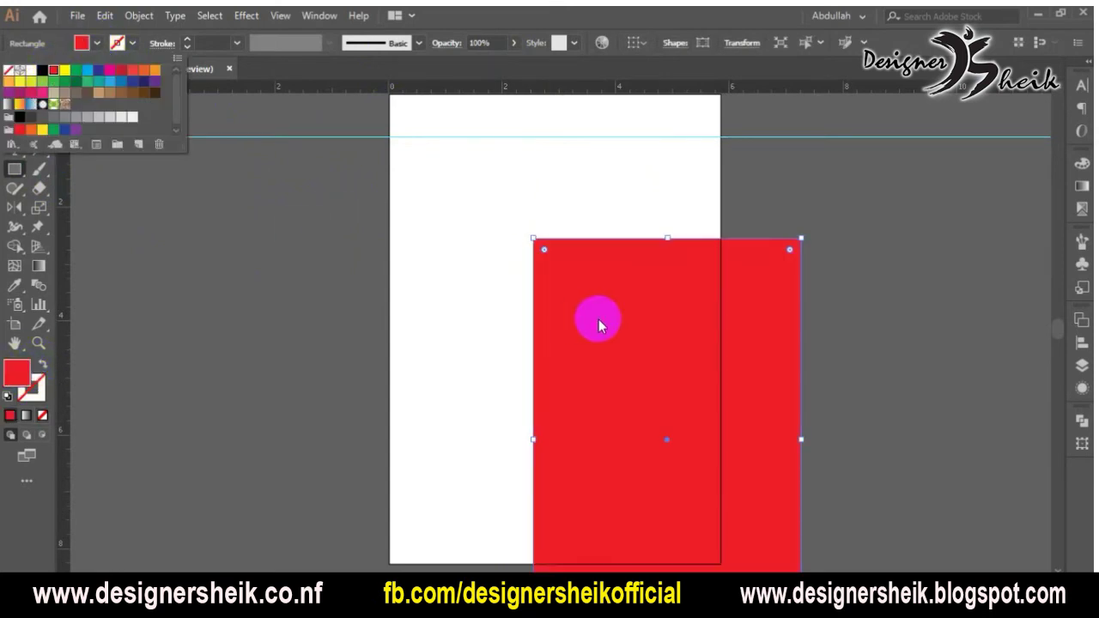
{"action": "key", "text": "v"}
{"action": "left_click_drag", "start_coordinate": [599, 320], "coordinate": [534, 216]}
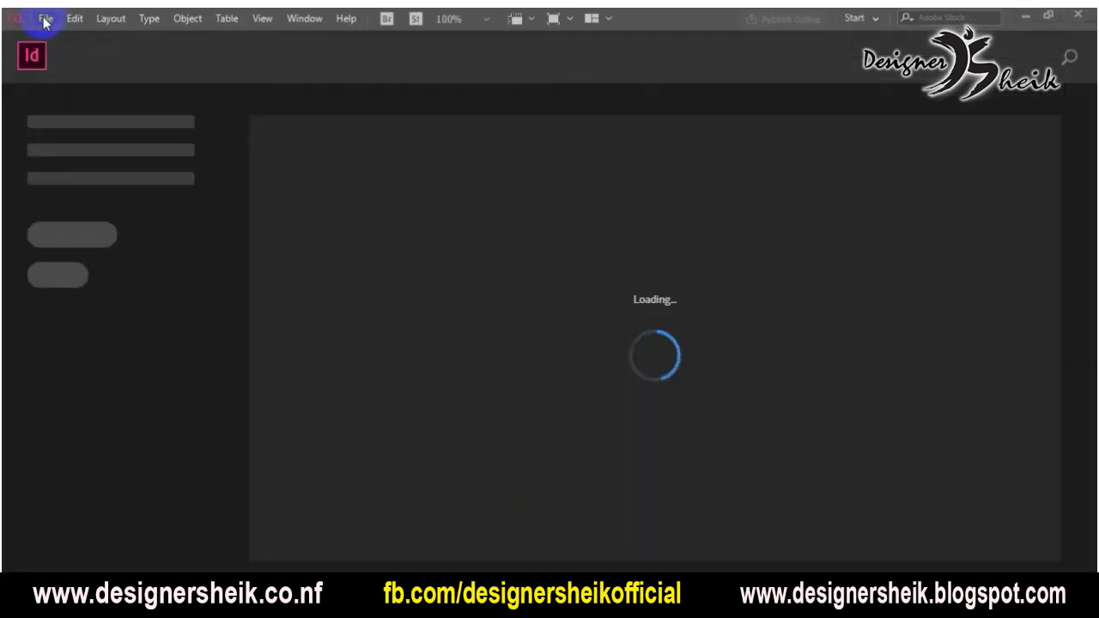
Start a new InDesign document with Print intent and A5 page size
{"action": "left_click", "coordinate": [44, 18]}
{"action": "mouse_move", "coordinate": [163, 37]}
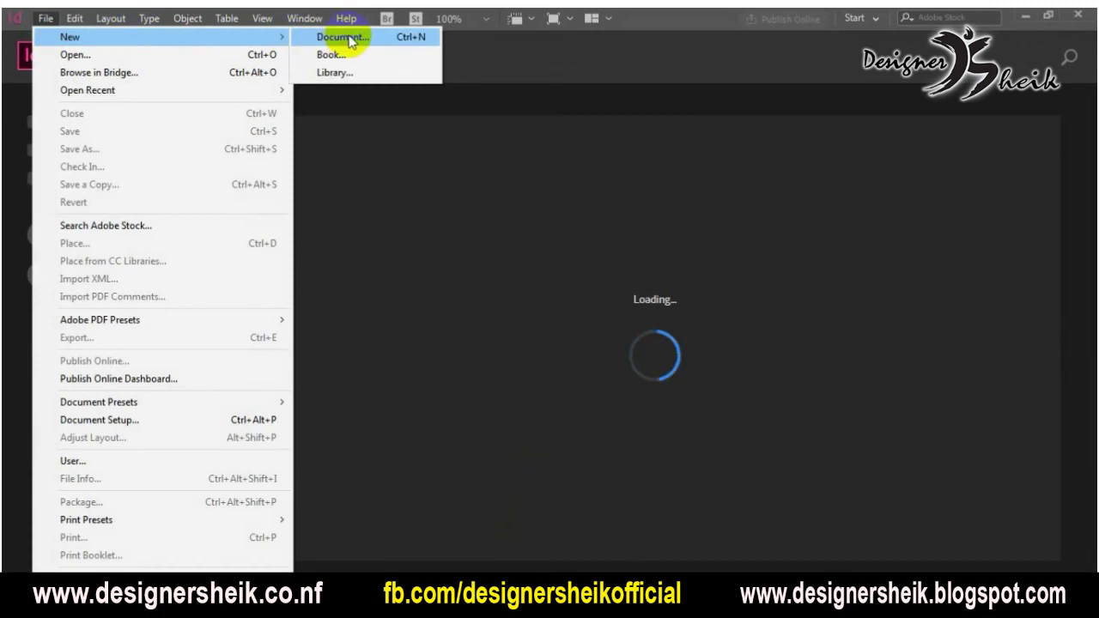
{"action": "left_click", "coordinate": [347, 37]}
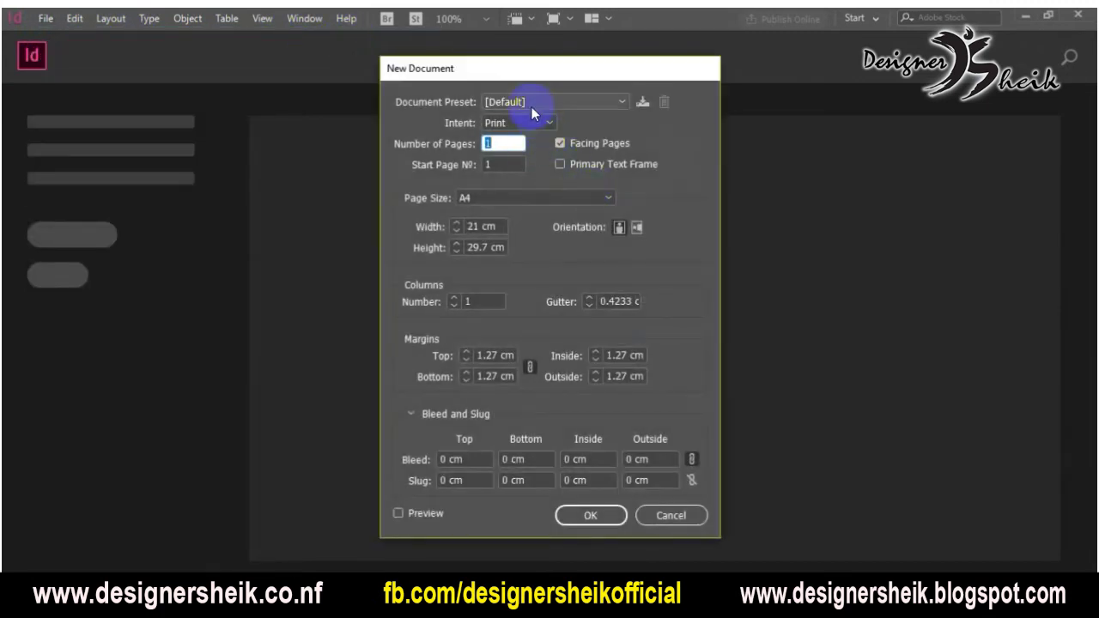
{"action": "left_click", "coordinate": [528, 122]}
{"action": "left_click", "coordinate": [525, 137]}
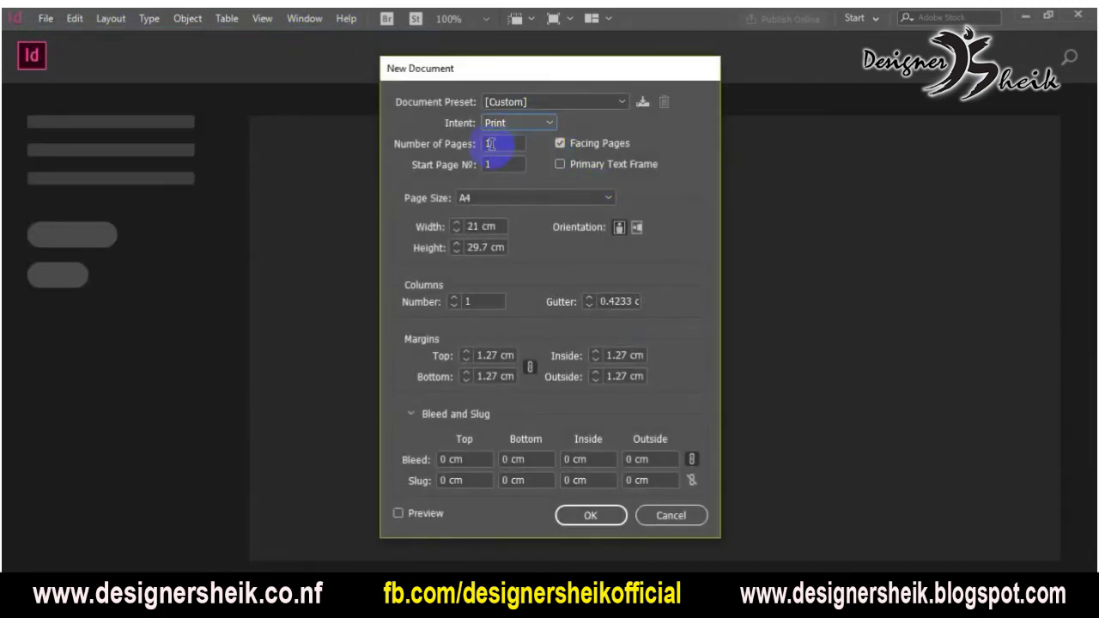
{"action": "left_click", "coordinate": [491, 198]}
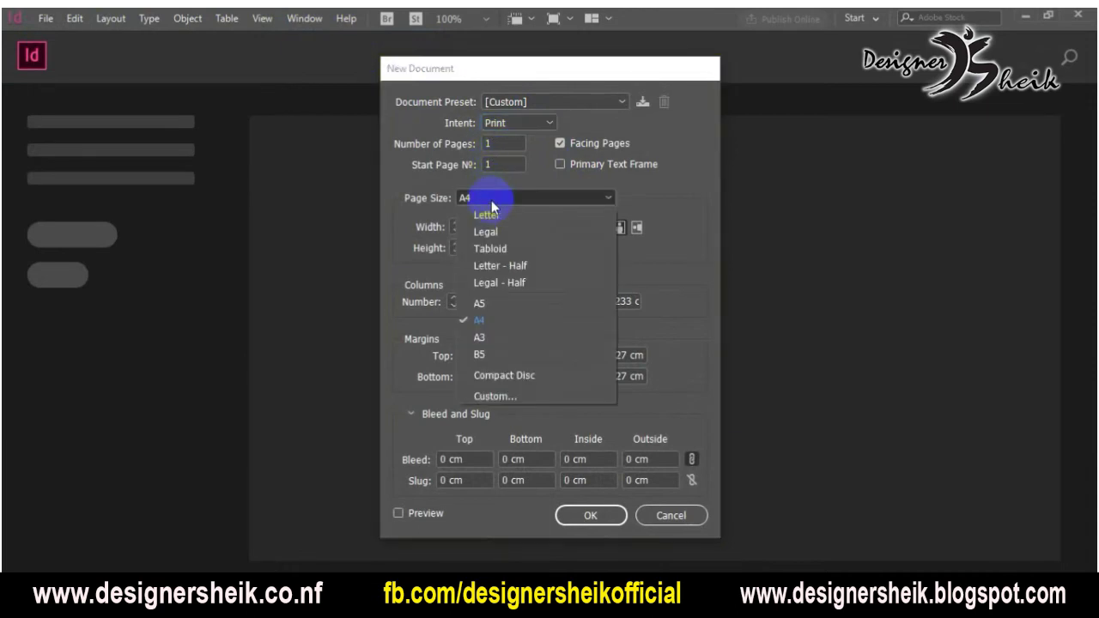
{"action": "left_click", "coordinate": [492, 303]}
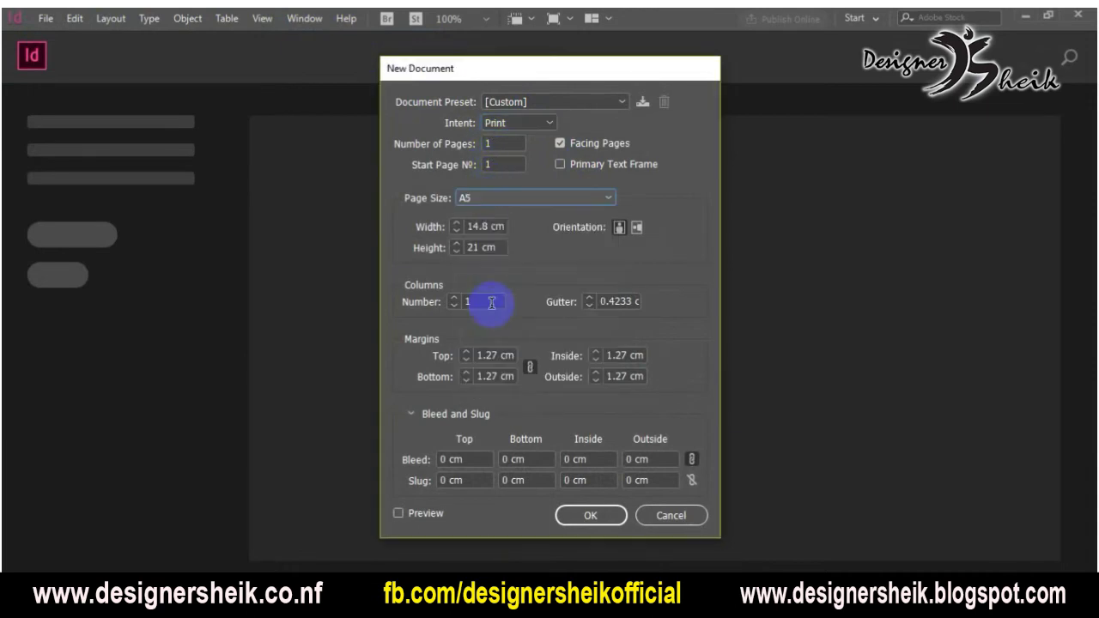
Try A4 and A5 page sizes, ending on A4 in landscape orientation
{"action": "left_click", "coordinate": [501, 201]}
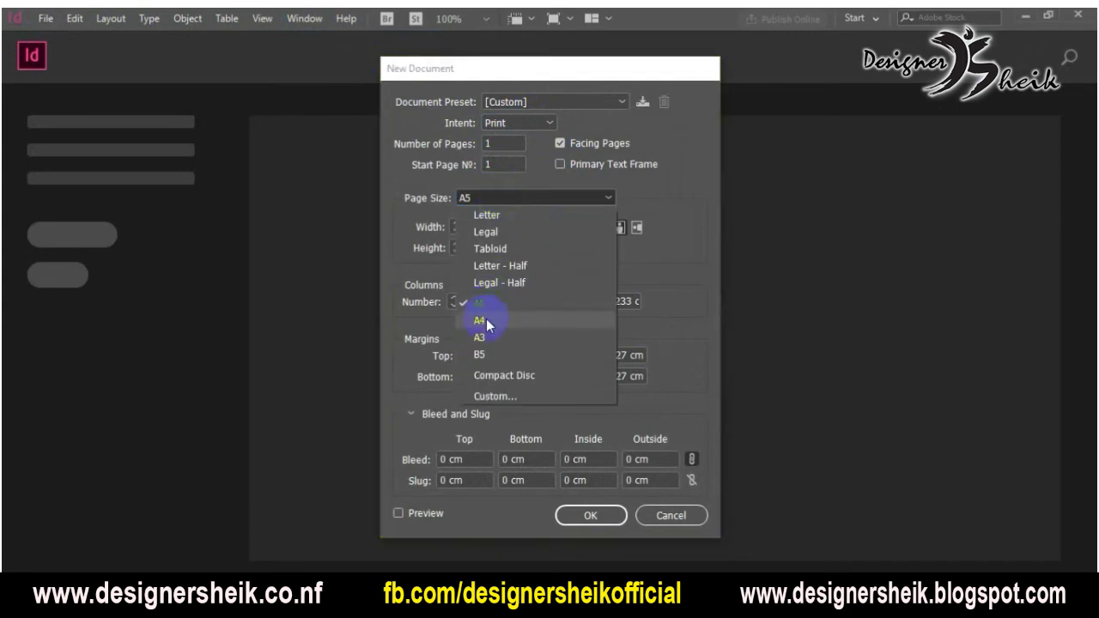
{"action": "left_click", "coordinate": [486, 320]}
{"action": "left_click", "coordinate": [516, 202]}
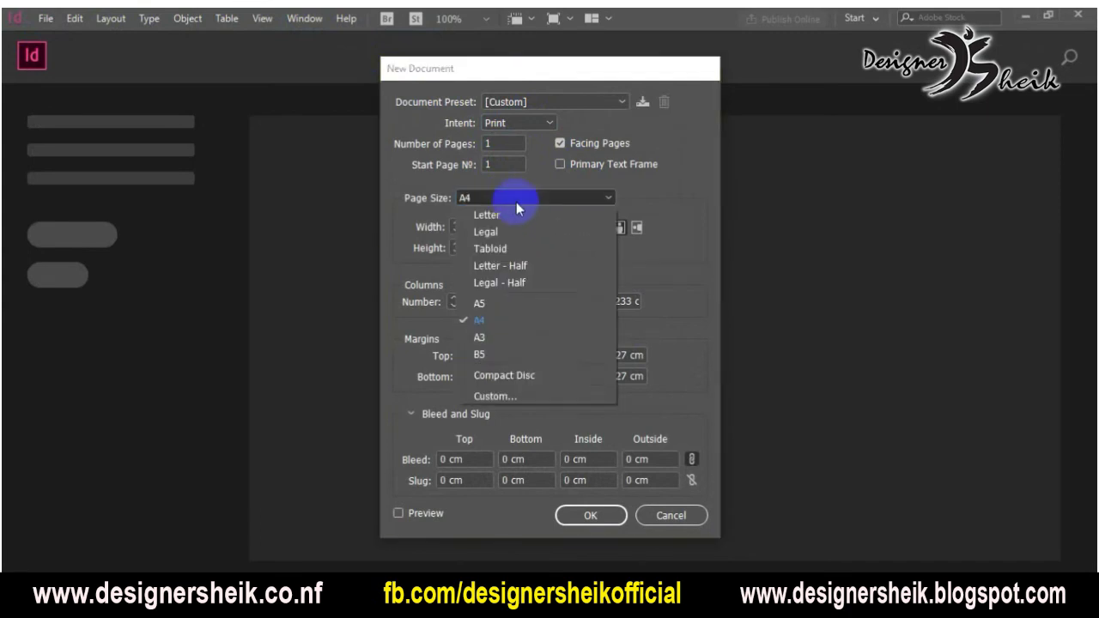
{"action": "left_click", "coordinate": [488, 303]}
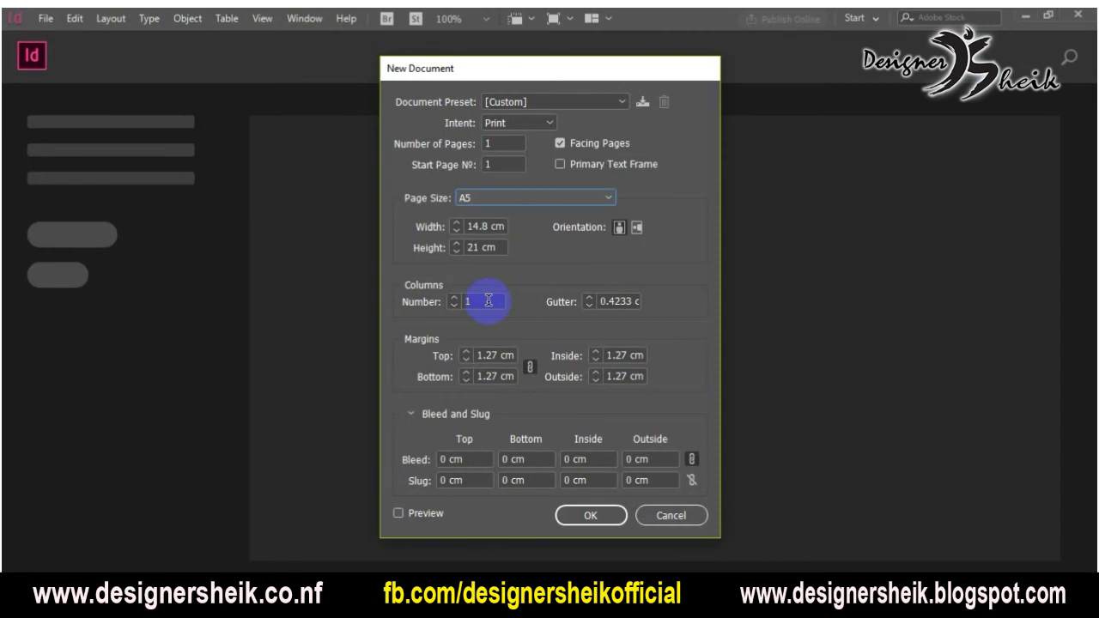
{"action": "left_click", "coordinate": [494, 198]}
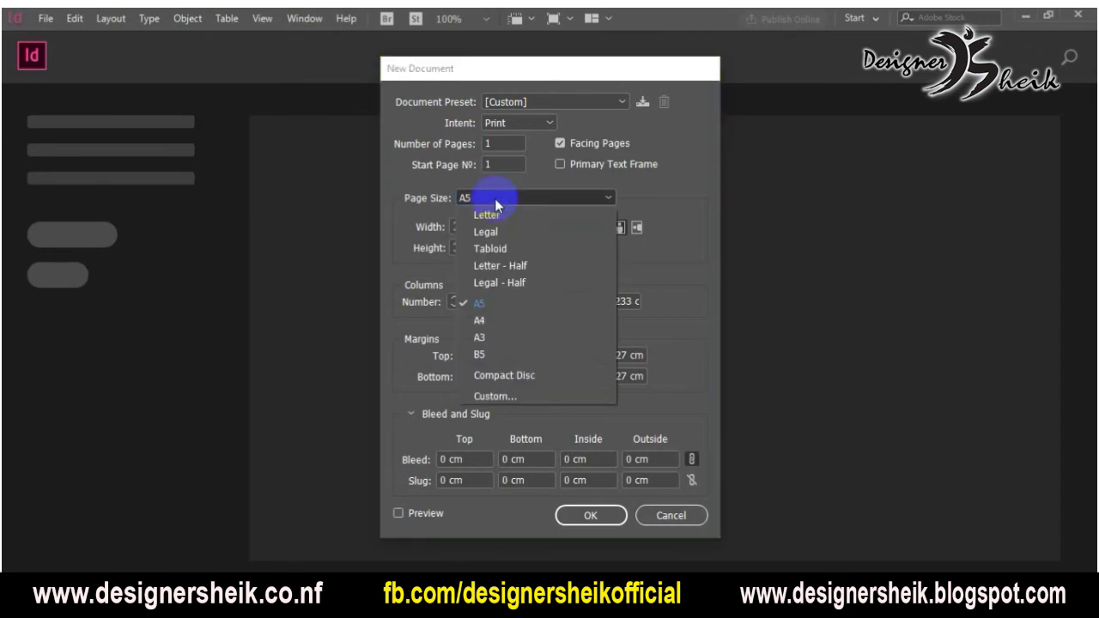
{"action": "left_click", "coordinate": [497, 320]}
{"action": "left_click", "coordinate": [636, 227]}
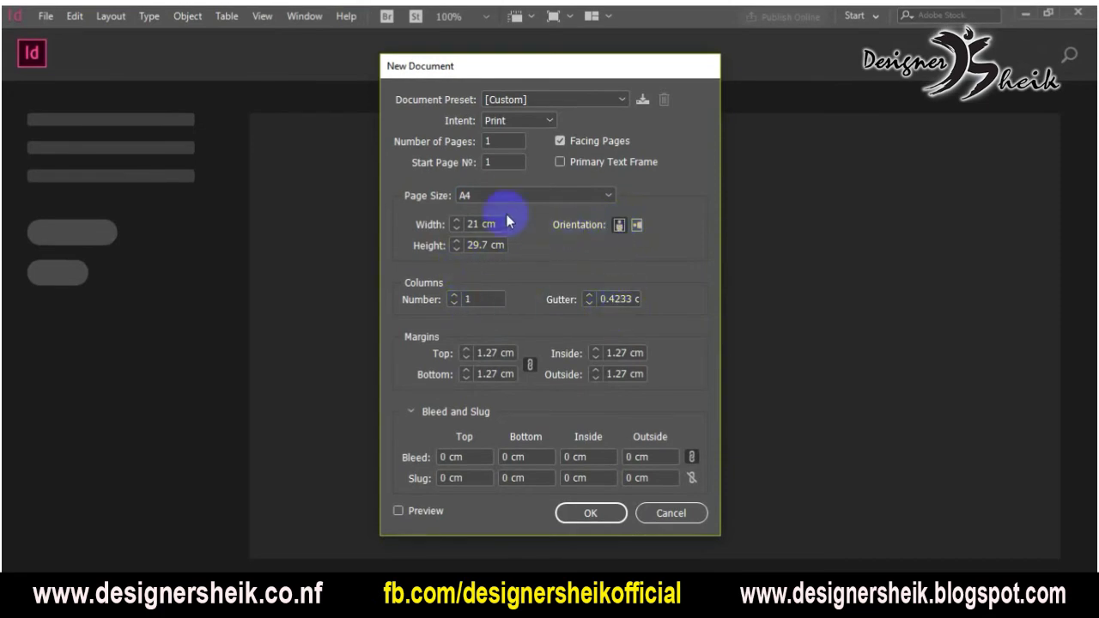
Switch the intent to Web and back to Print
{"action": "left_click", "coordinate": [526, 120]}
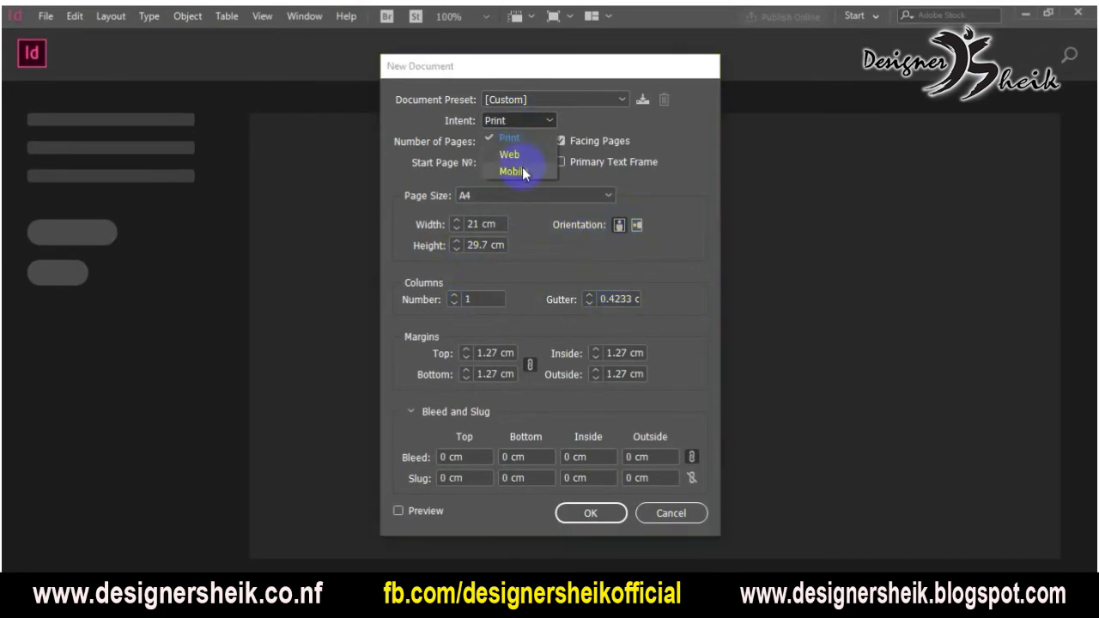
{"action": "left_click", "coordinate": [510, 155]}
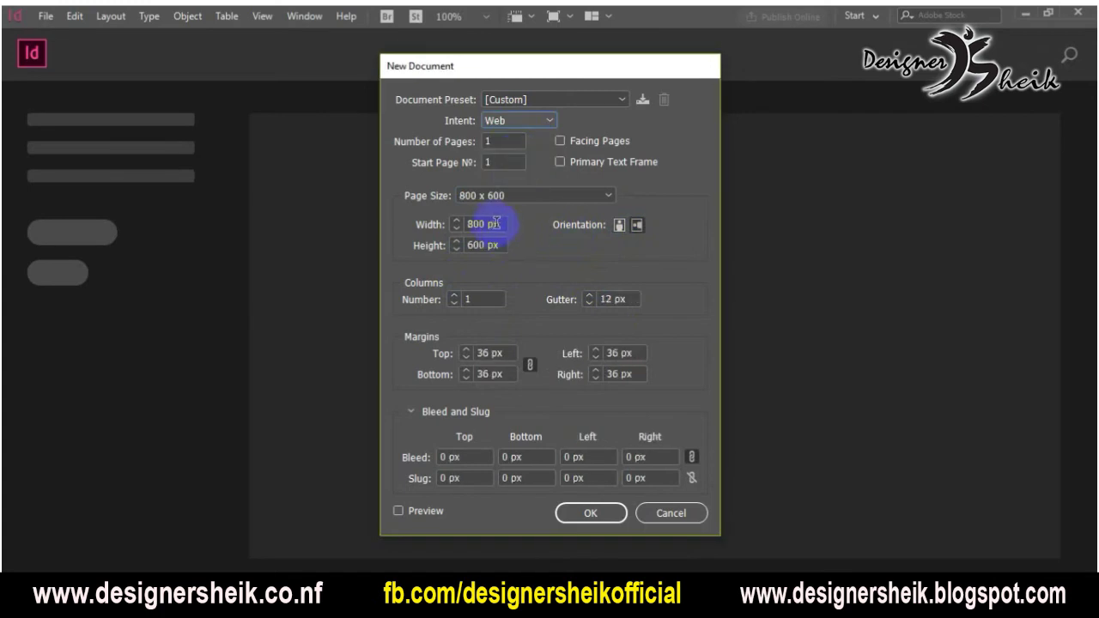
{"action": "left_click", "coordinate": [495, 122]}
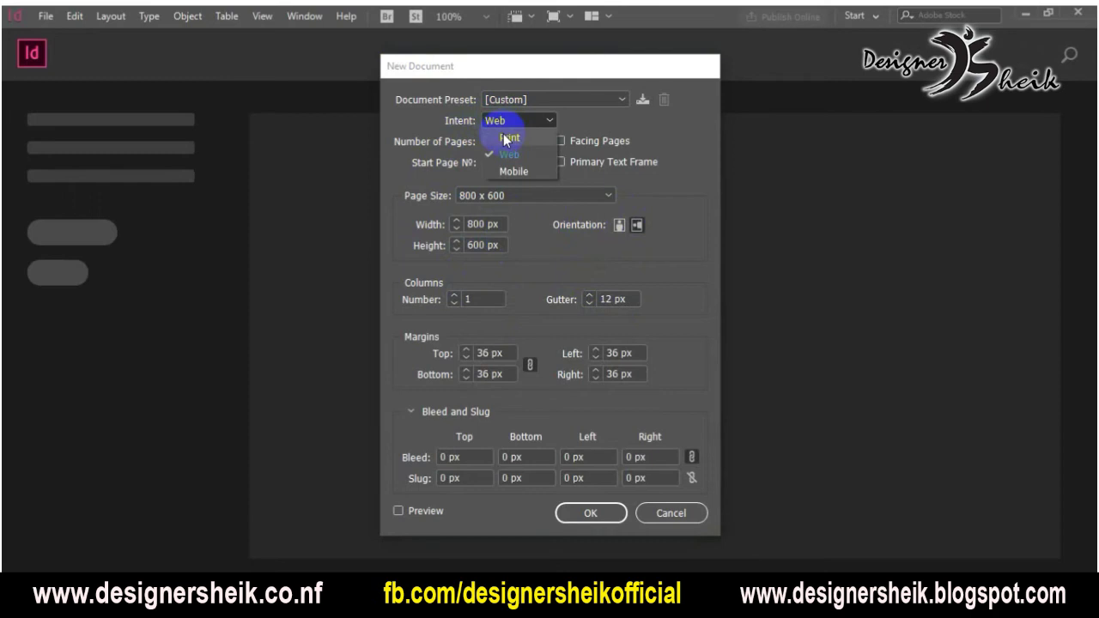
{"action": "left_click", "coordinate": [507, 138]}
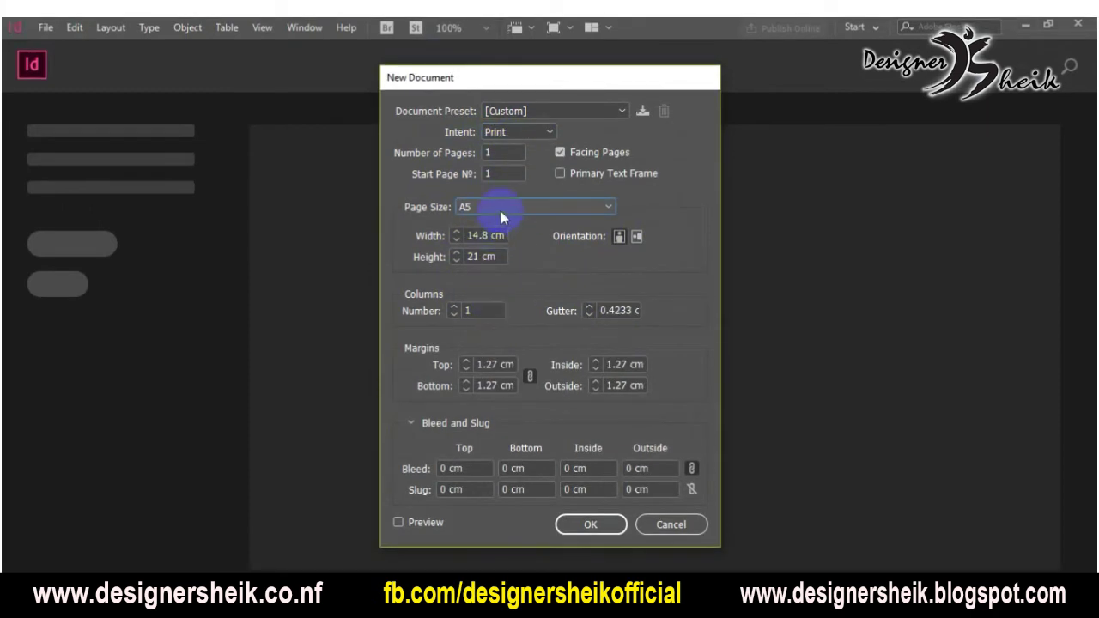
Set the page size to A4 in portrait orientation and select the gutter value
{"action": "left_click", "coordinate": [501, 212]}
{"action": "left_click", "coordinate": [486, 327]}
{"action": "left_click", "coordinate": [516, 208]}
{"action": "left_click", "coordinate": [487, 310]}
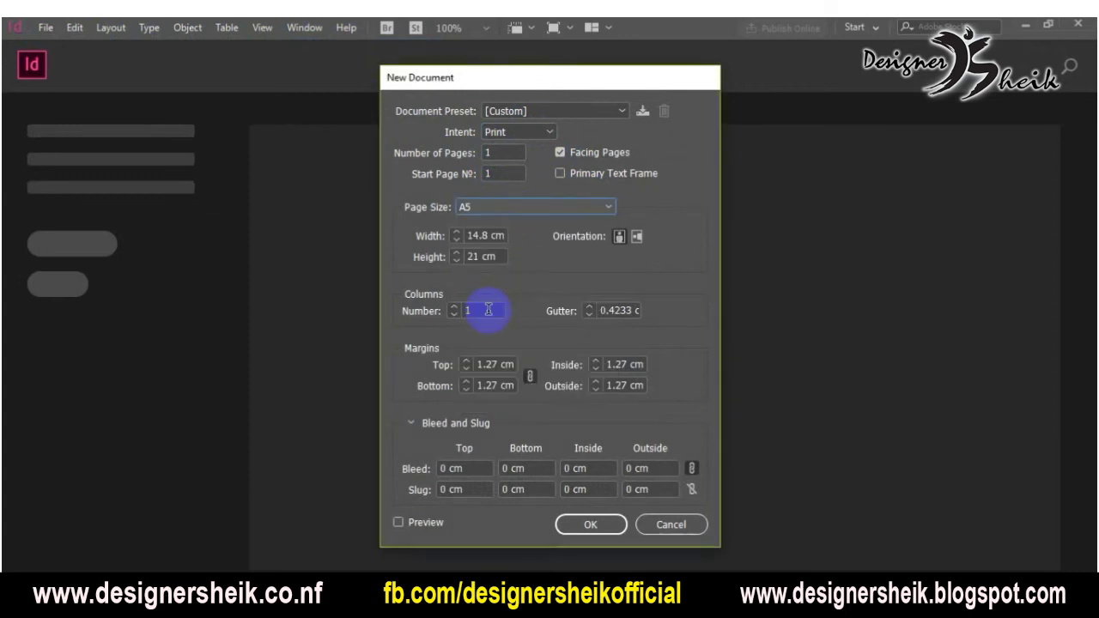
{"action": "left_click", "coordinate": [493, 219]}
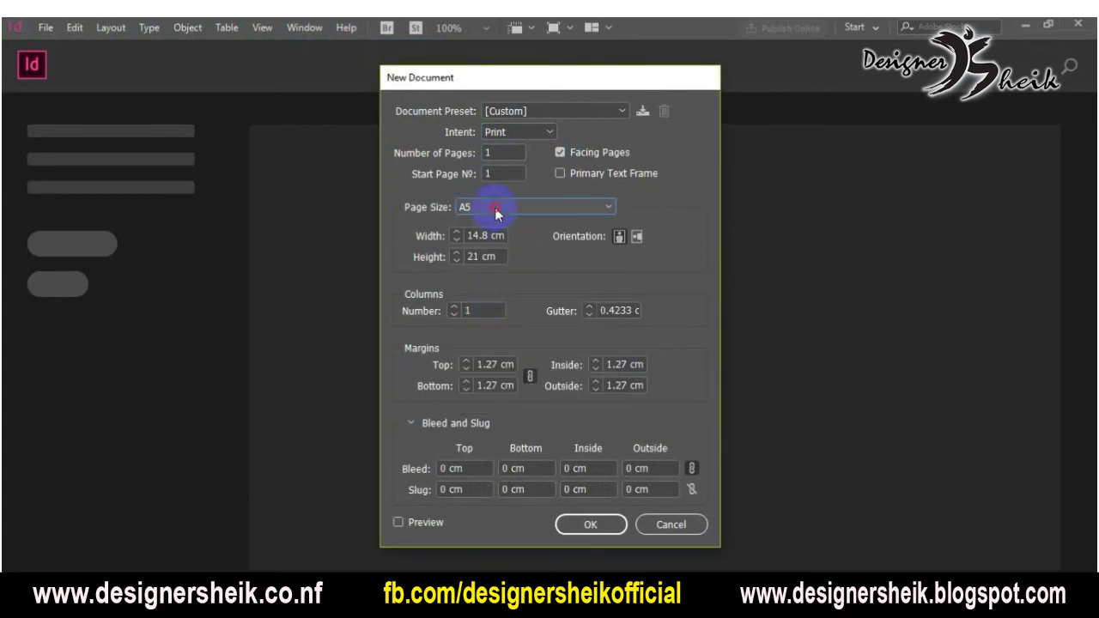
{"action": "left_click", "coordinate": [495, 211]}
{"action": "left_click", "coordinate": [497, 329]}
{"action": "left_click", "coordinate": [636, 237]}
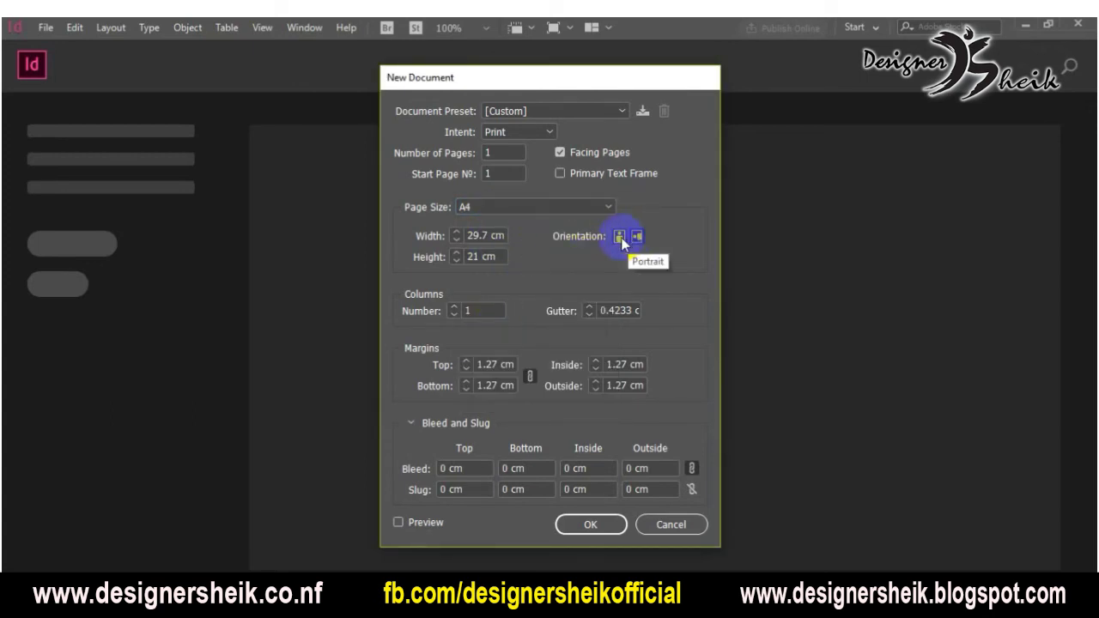
{"action": "left_click", "coordinate": [620, 238]}
{"action": "double_click", "coordinate": [621, 312]}
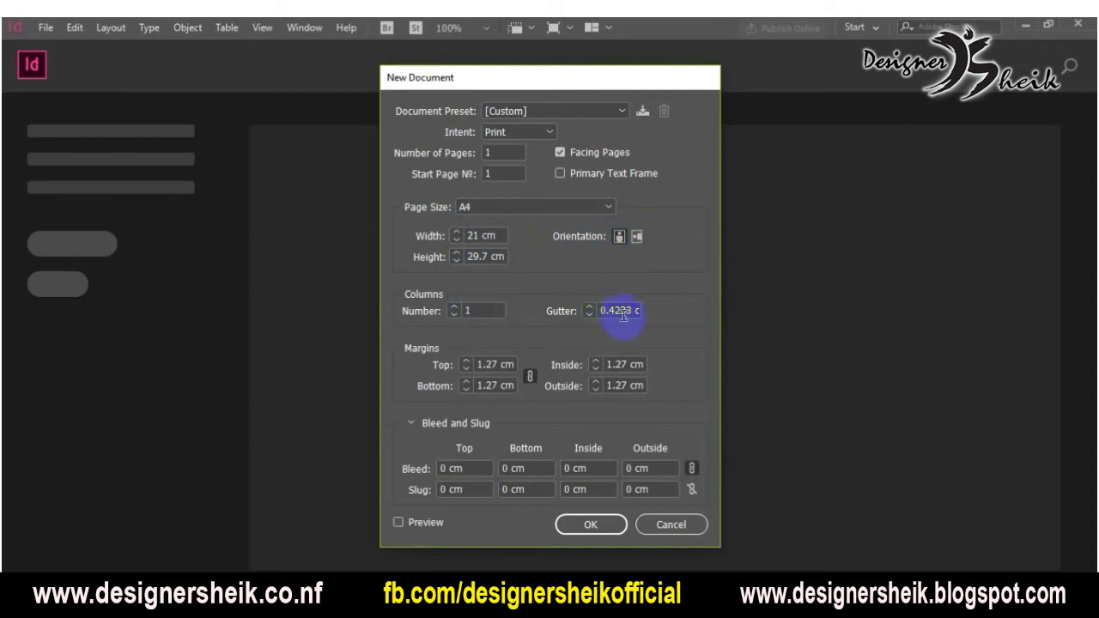
Keep the Print intent and create the 21 × 29.7 cm A4 document with 1.27 cm margins
{"action": "left_click", "coordinate": [524, 131]}
{"action": "left_click", "coordinate": [515, 167]}
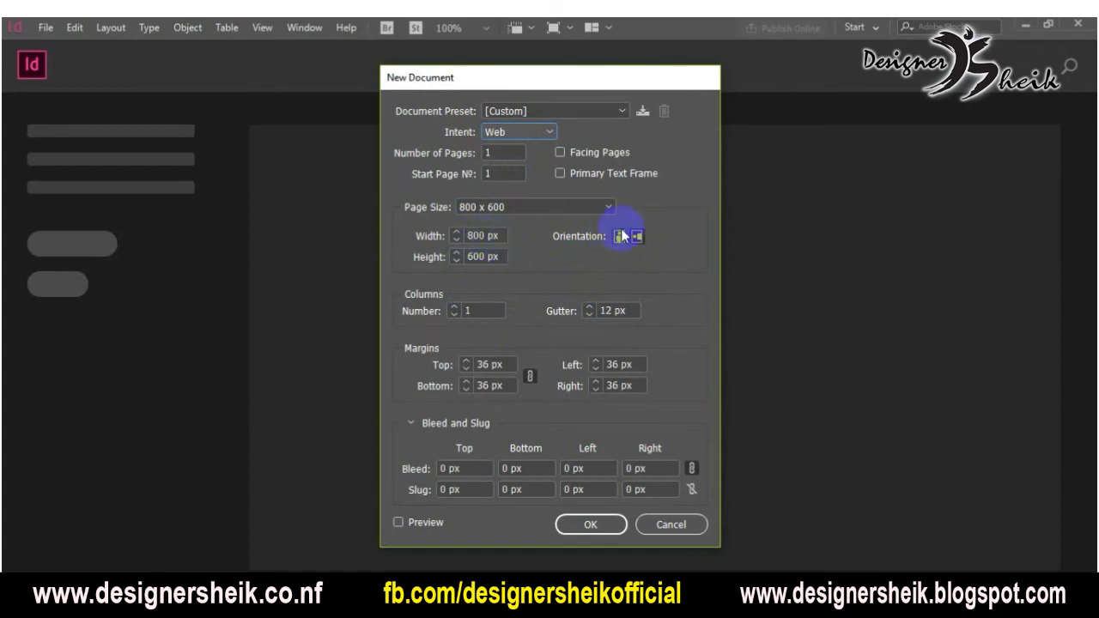
{"action": "left_click", "coordinate": [496, 133]}
{"action": "left_click", "coordinate": [503, 147]}
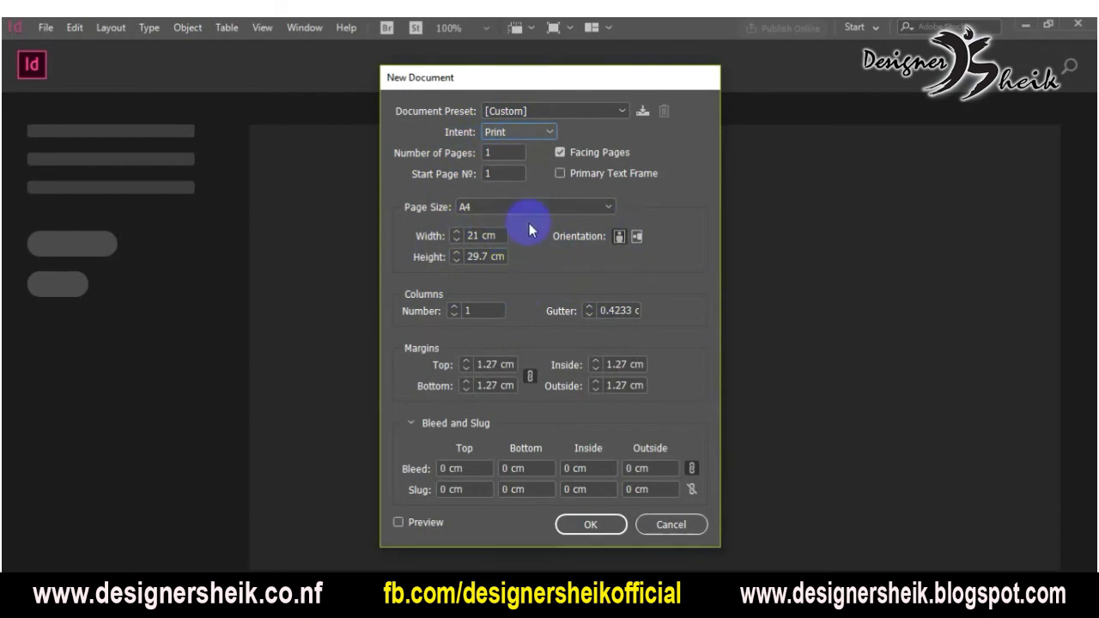
{"action": "left_click", "coordinate": [591, 526]}
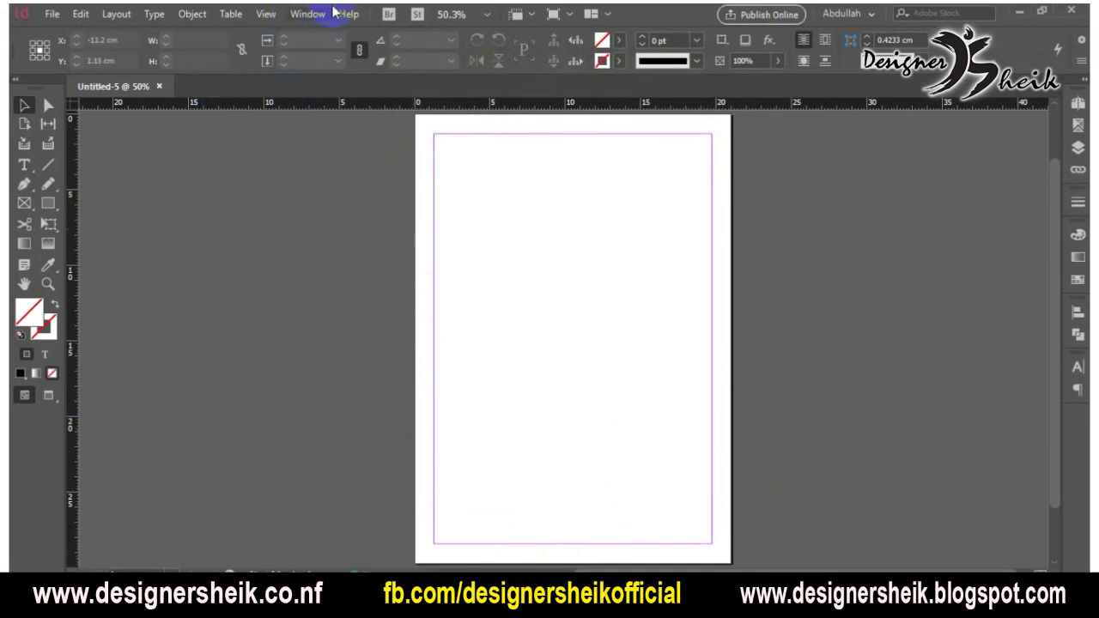
{"action": "left_click", "coordinate": [309, 19]}
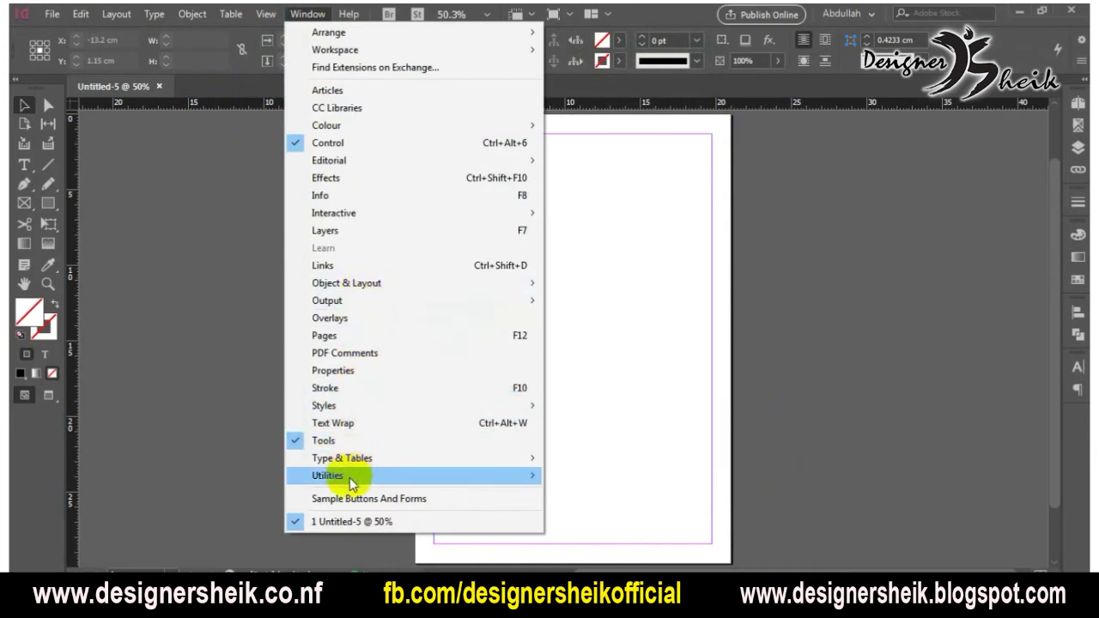
{"action": "left_click", "coordinate": [258, 187]}
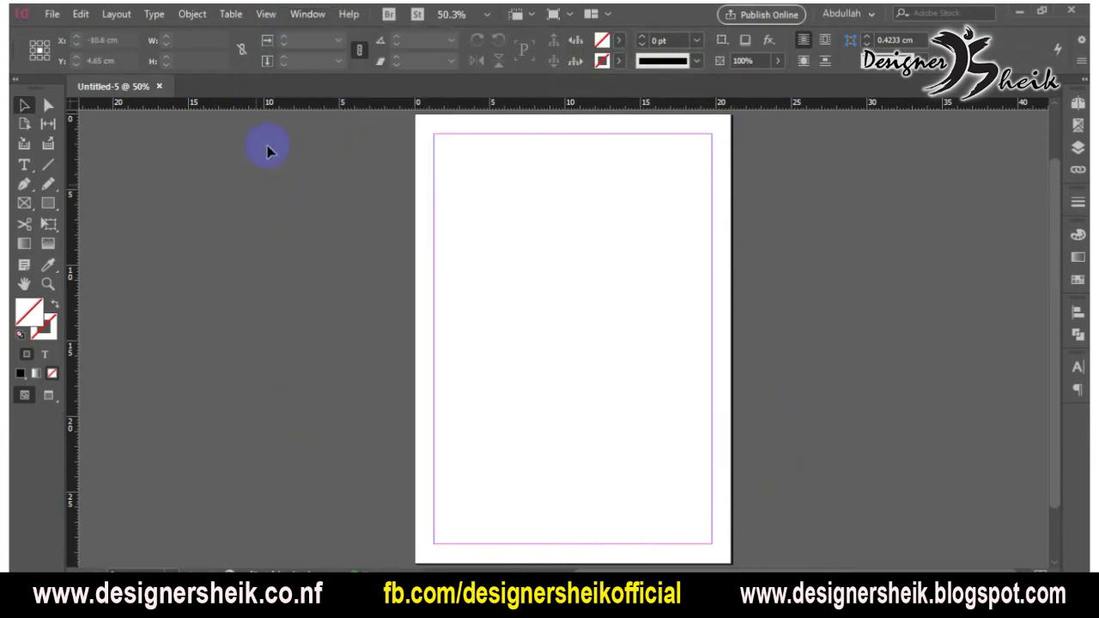
{"action": "left_click", "coordinate": [268, 14]}
{"action": "mouse_move", "coordinate": [290, 316]}
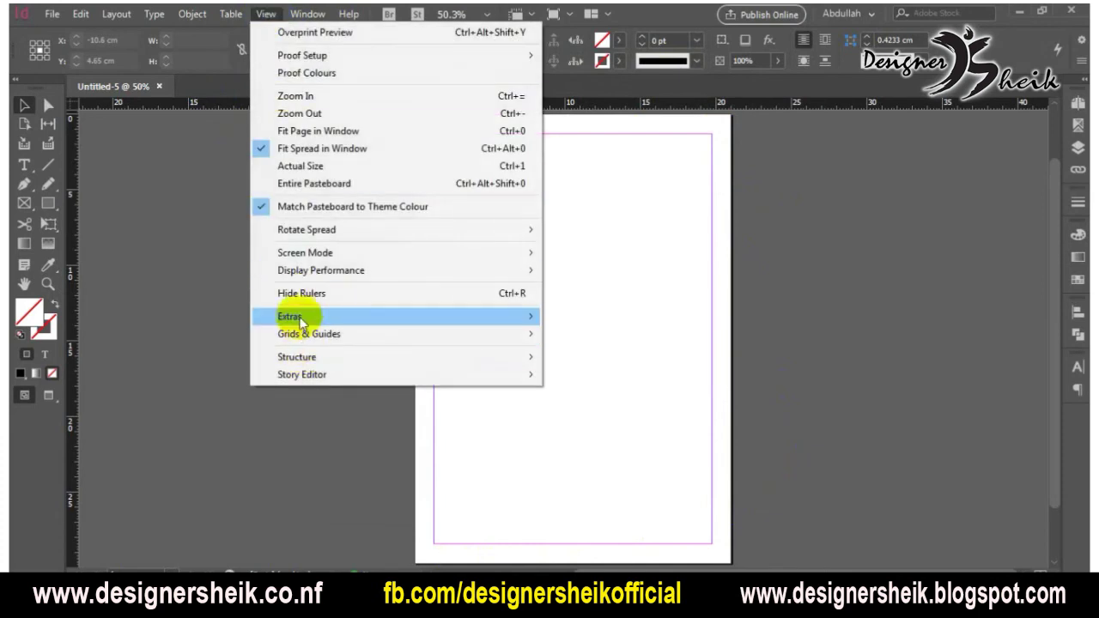
{"action": "left_click", "coordinate": [300, 292]}
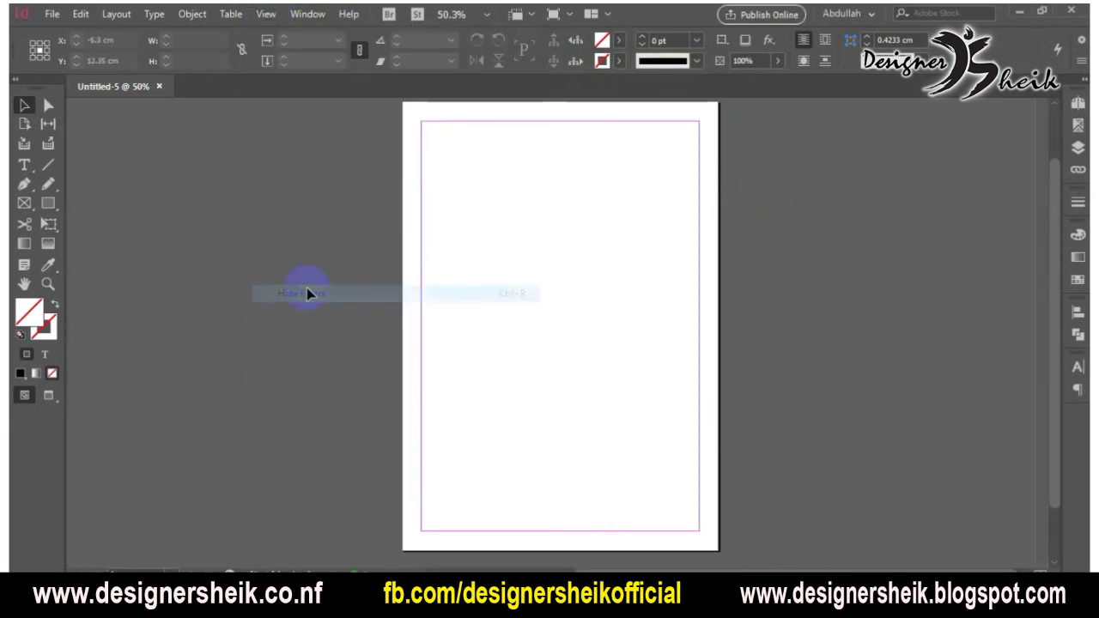
{"action": "left_click", "coordinate": [266, 14]}
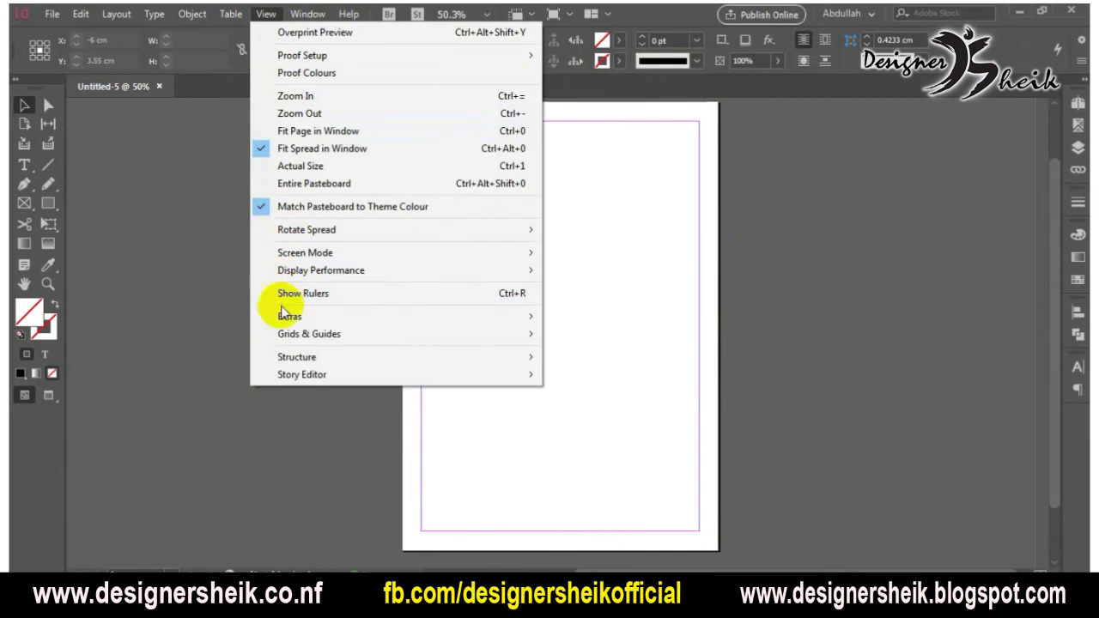
{"action": "left_click", "coordinate": [292, 294]}
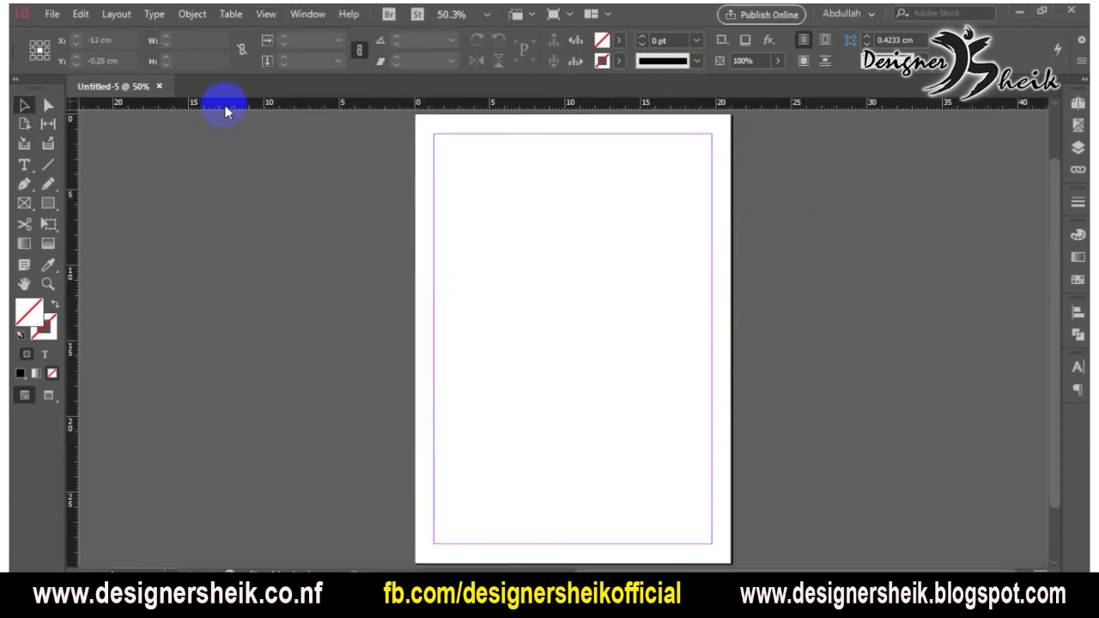
{"action": "key", "text": "ctrl+r"}
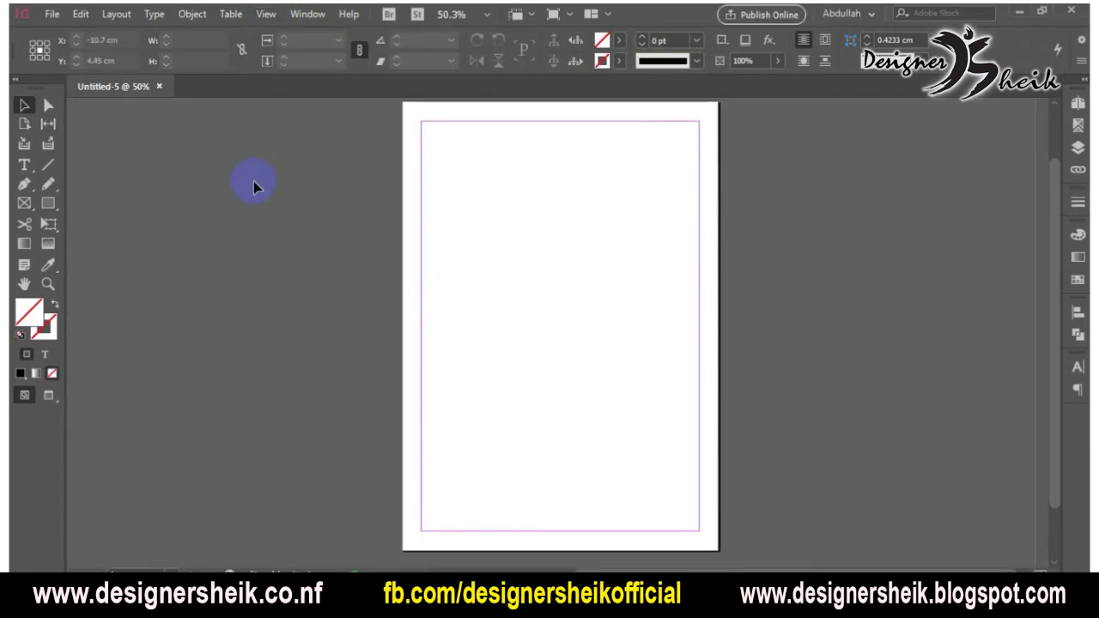
{"action": "key", "text": "ctrl+r"}
{"action": "right_click", "coordinate": [293, 112]}
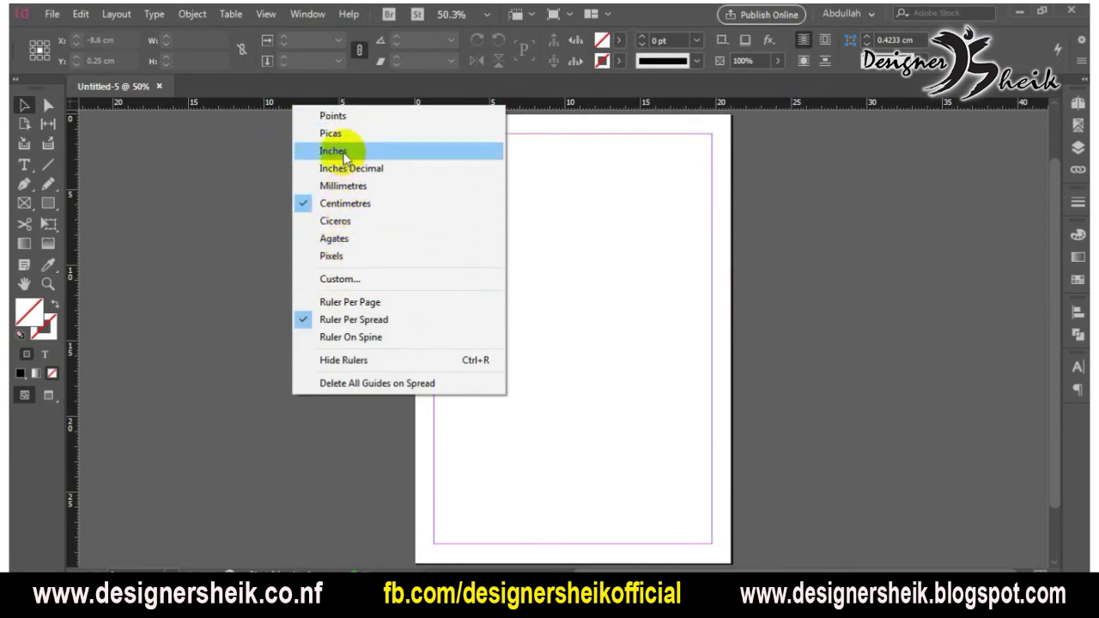
{"action": "left_click", "coordinate": [335, 256]}
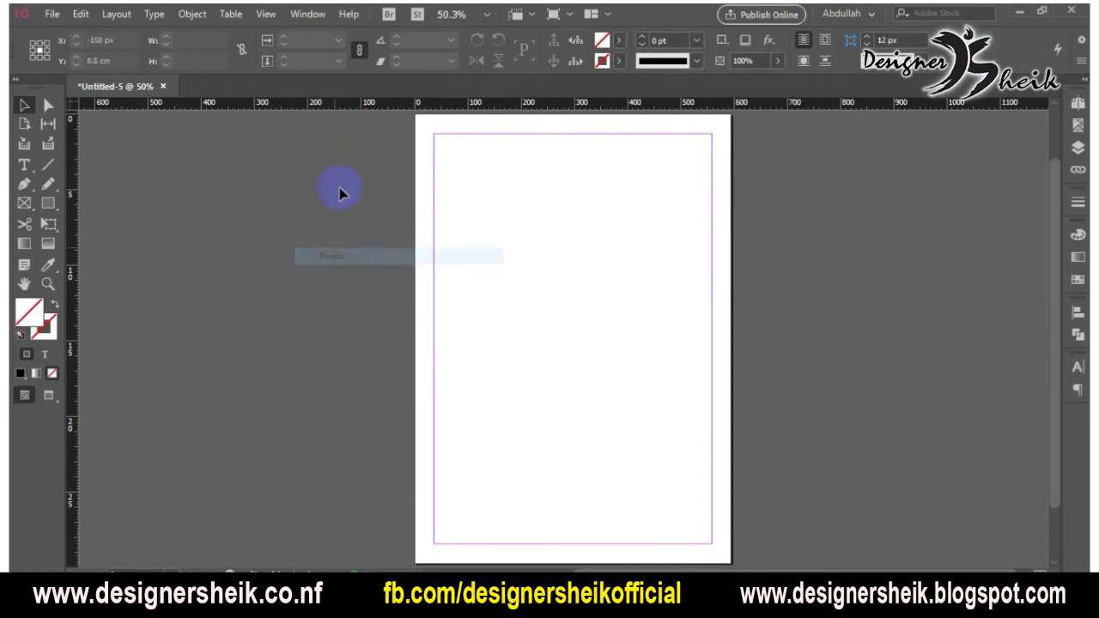
{"action": "right_click", "coordinate": [357, 109]}
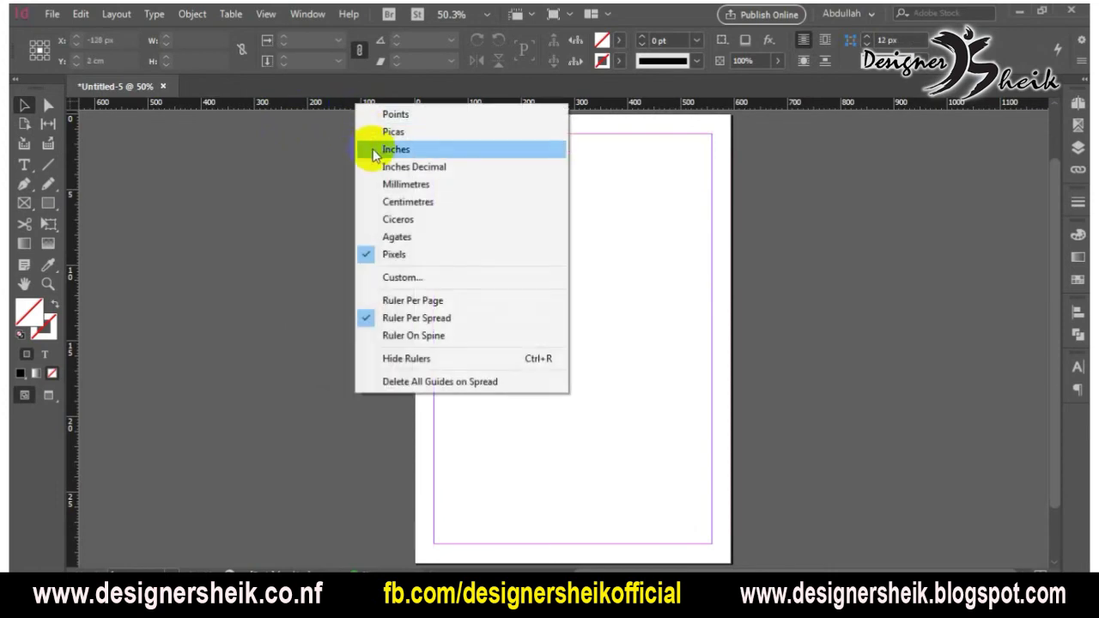
{"action": "left_click", "coordinate": [386, 206]}
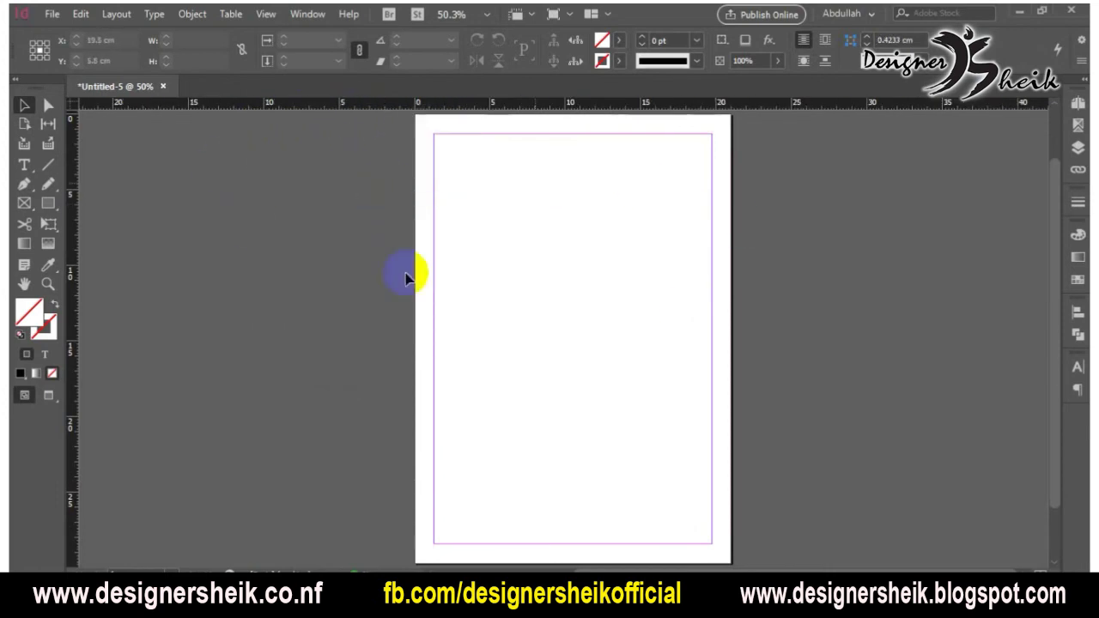
Draw a 12 × 12 cm rectangle on the page and give it a teal fill
{"action": "left_click", "coordinate": [463, 269]}
{"action": "type", "text": "12"}
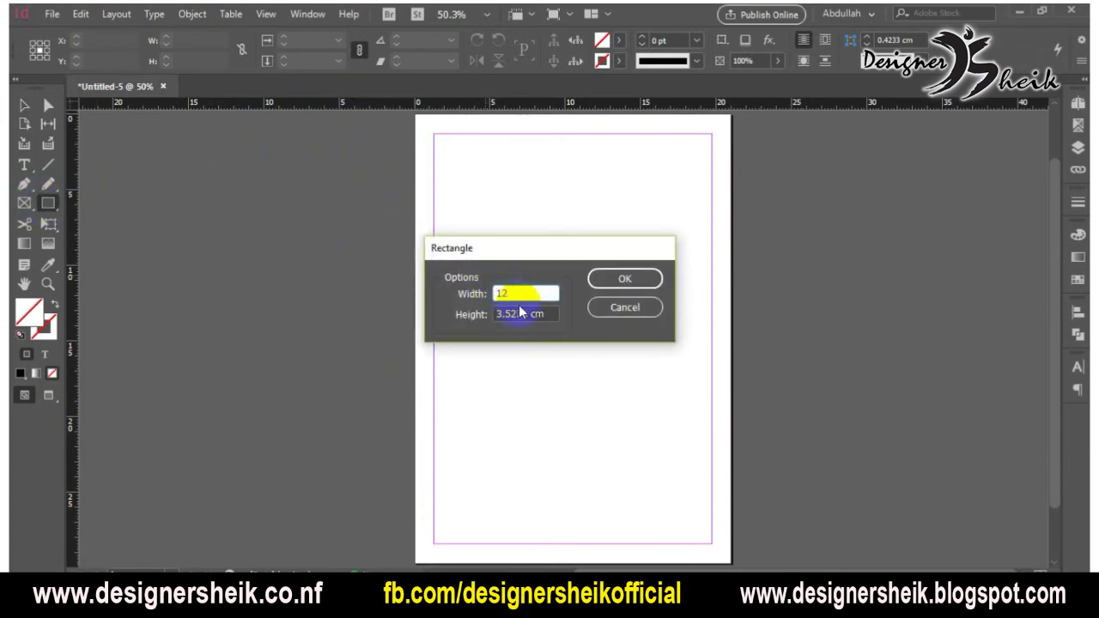
{"action": "double_click", "coordinate": [516, 313]}
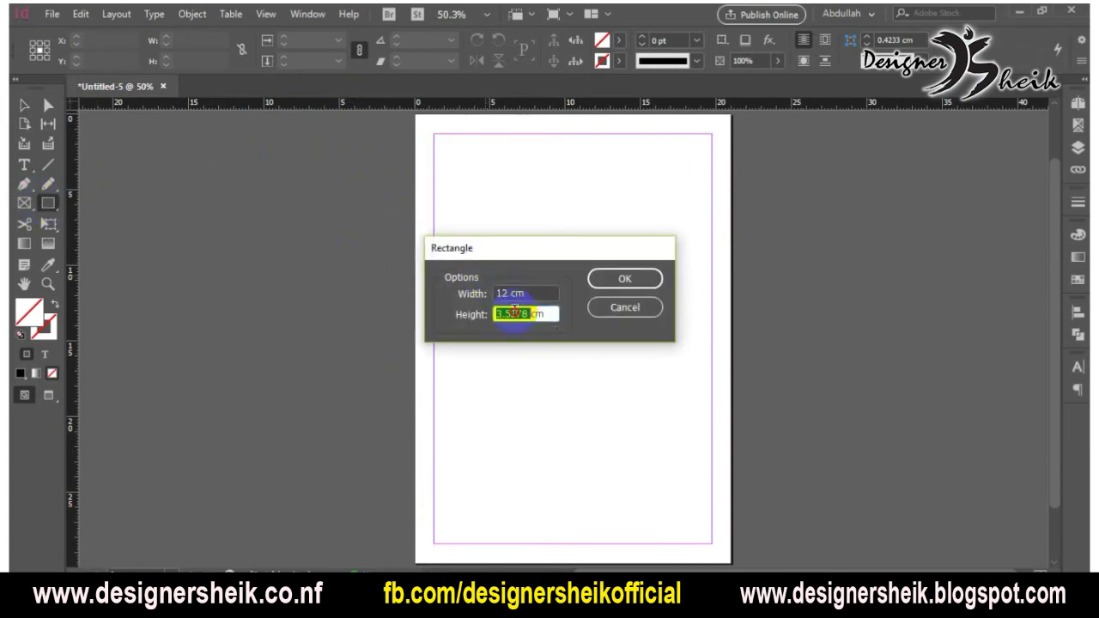
{"action": "type", "text": "12"}
{"action": "key", "text": "Return"}
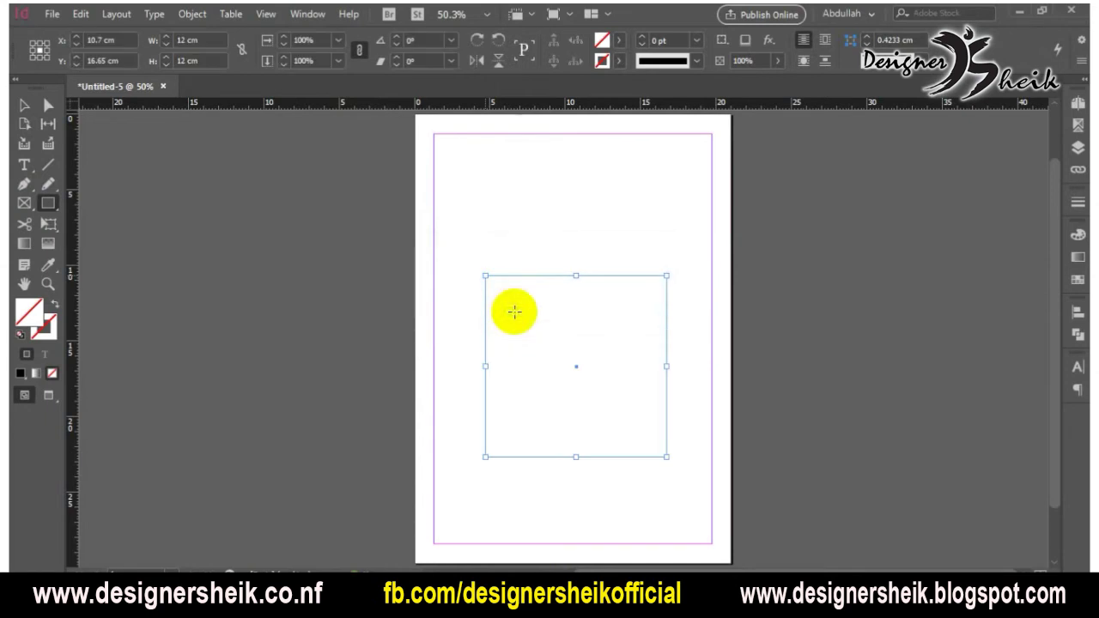
{"action": "left_click", "coordinate": [36, 320]}
{"action": "double_click", "coordinate": [36, 316]}
{"action": "left_click", "coordinate": [662, 363]}
{"action": "left_click", "coordinate": [910, 268]}
Move the teal square to X 10 cm, Y 11.4 cm on the page
{"action": "left_click", "coordinate": [24, 105]}
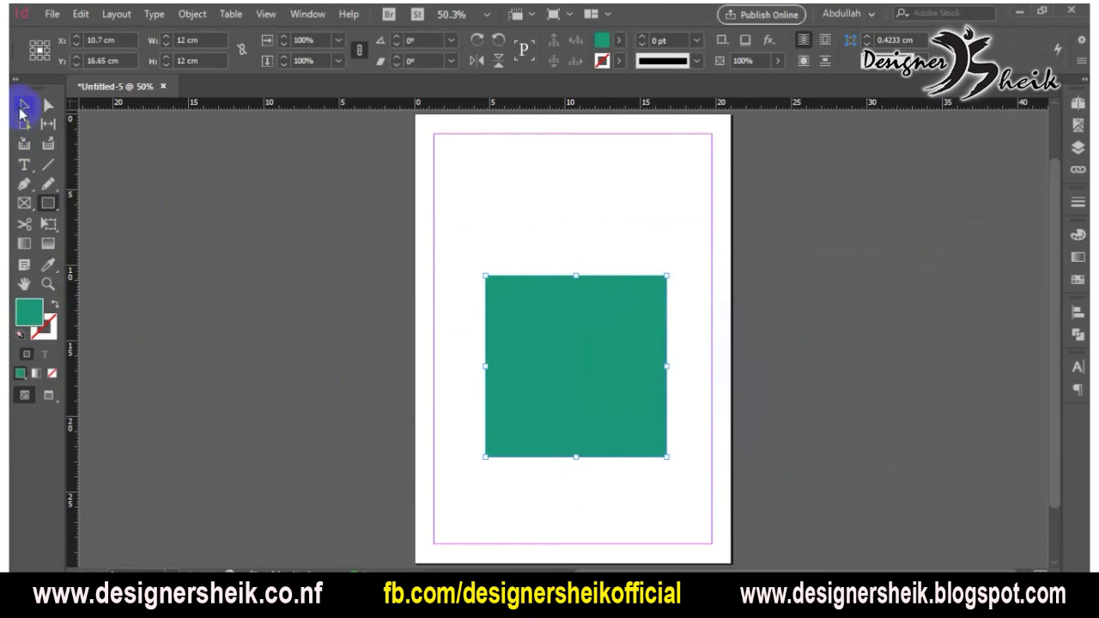
{"action": "left_click", "coordinate": [203, 192]}
{"action": "left_click_drag", "start_coordinate": [562, 365], "coordinate": [550, 284]}
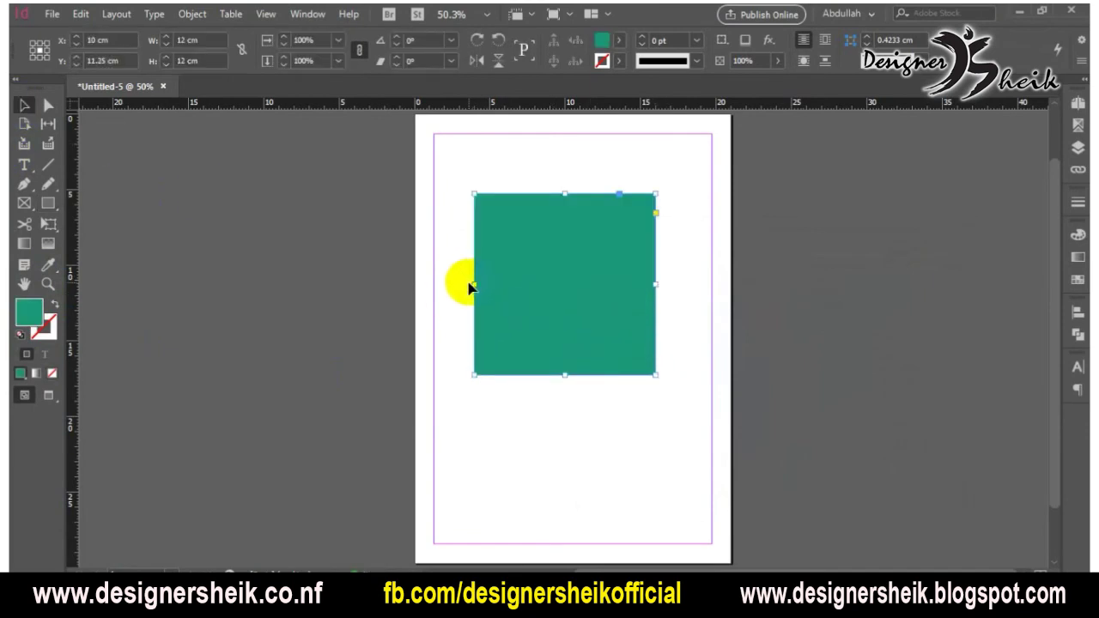
{"action": "left_click_drag", "start_coordinate": [473, 285], "coordinate": [497, 288]}
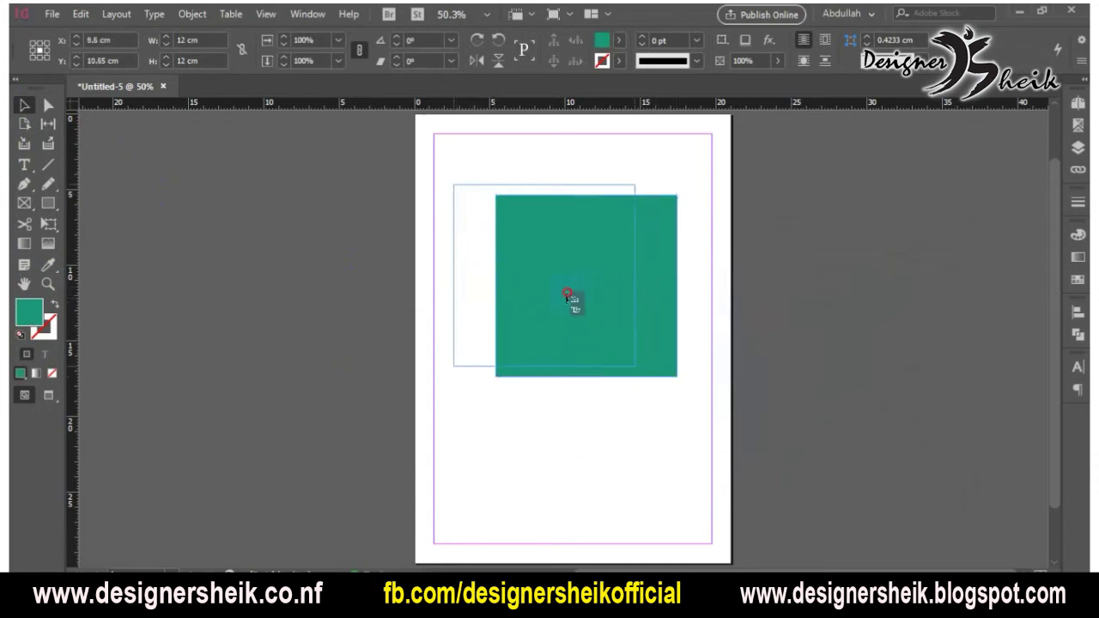
{"action": "left_click_drag", "start_coordinate": [585, 296], "coordinate": [554, 288]}
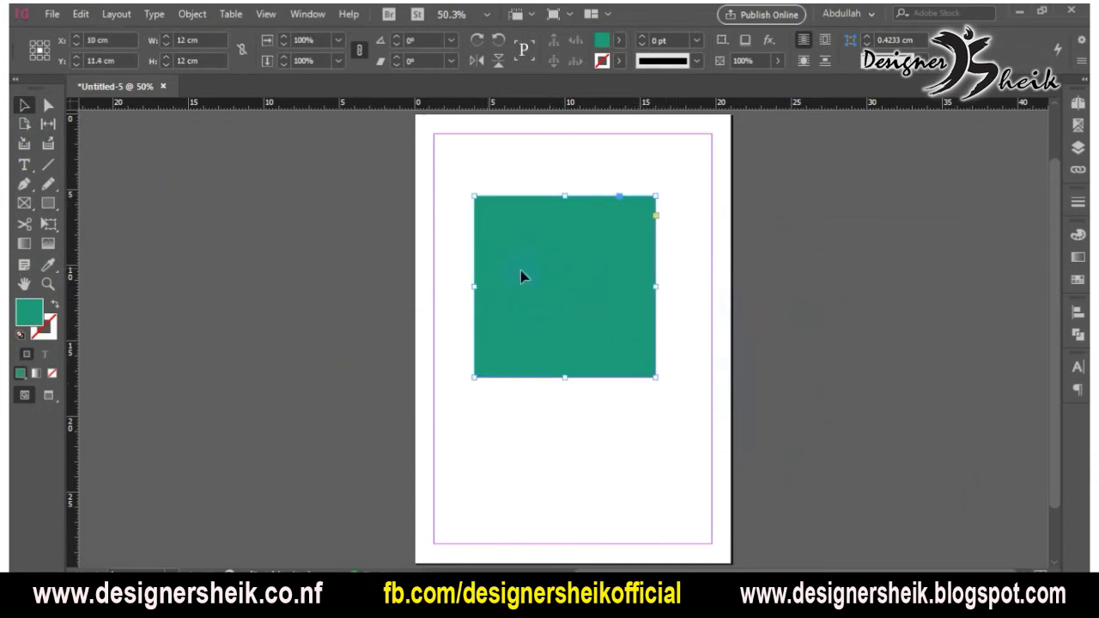
Set the shape to 10 × 10 cm in the W and H fields and nudge it up
{"action": "left_click", "coordinate": [182, 39]}
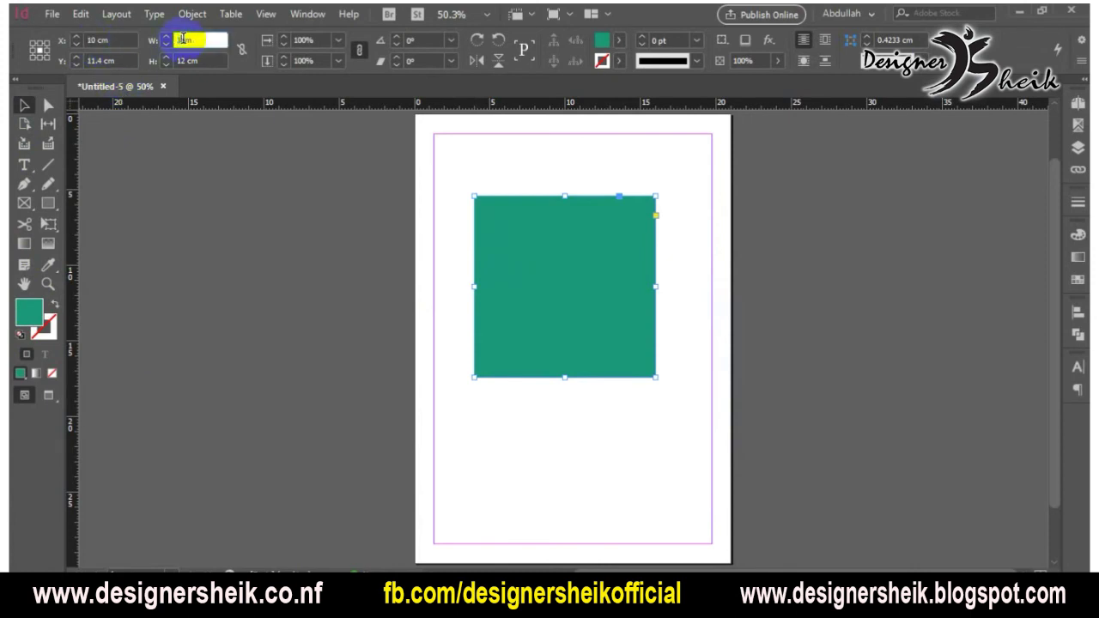
{"action": "key", "text": "Return"}
{"action": "left_click", "coordinate": [189, 60]}
{"action": "type", "text": "25"}
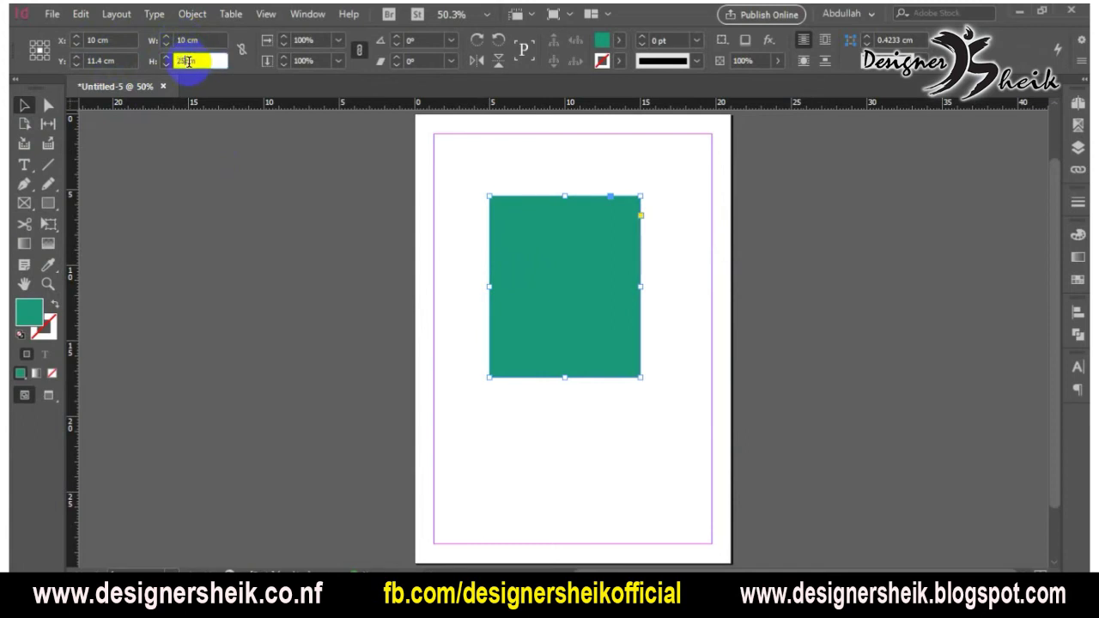
{"action": "key", "text": "Return"}
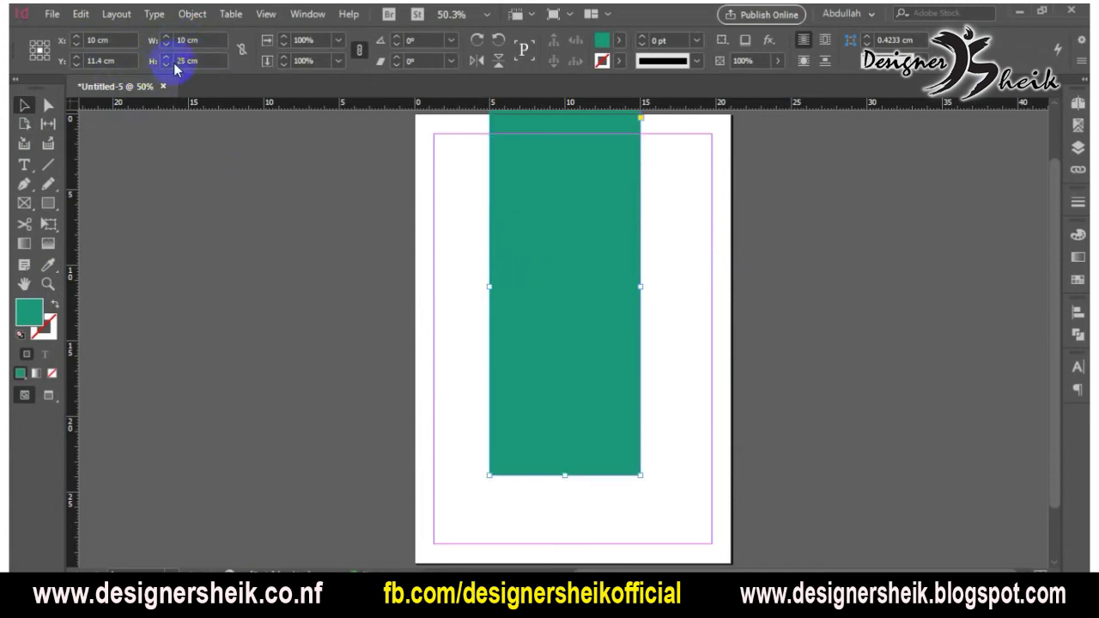
{"action": "left_click", "coordinate": [182, 61]}
{"action": "type", "text": "10"}
{"action": "key", "text": "Return"}
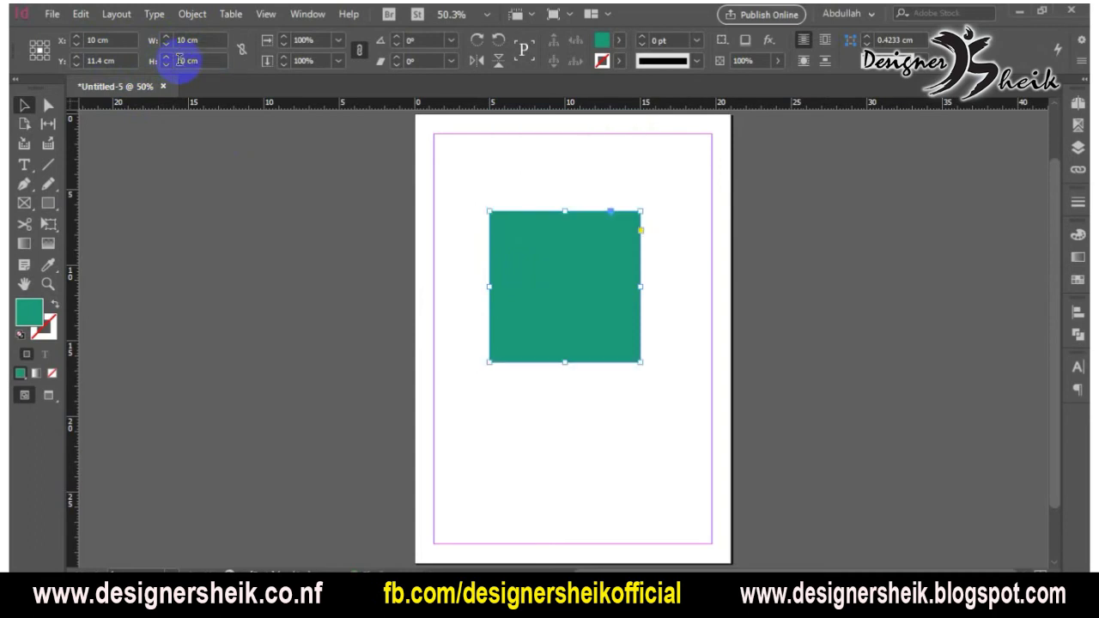
{"action": "left_click", "coordinate": [670, 321]}
{"action": "left_click_drag", "start_coordinate": [613, 335], "coordinate": [615, 324]}
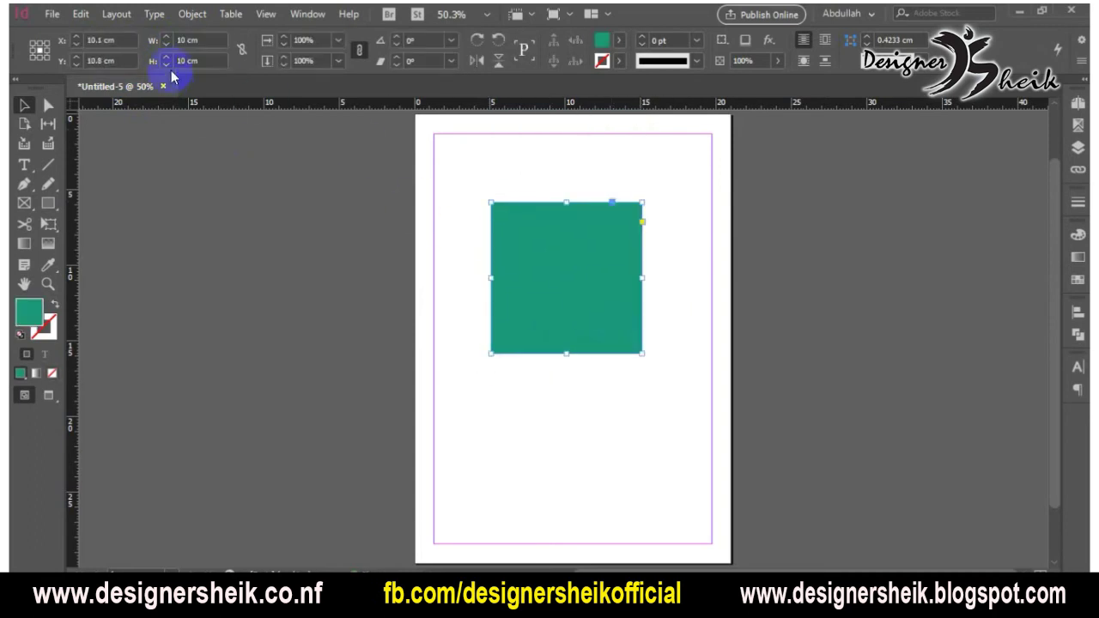
Change the rectangle to 12 cm wide and 15 cm tall
{"action": "double_click", "coordinate": [191, 40]}
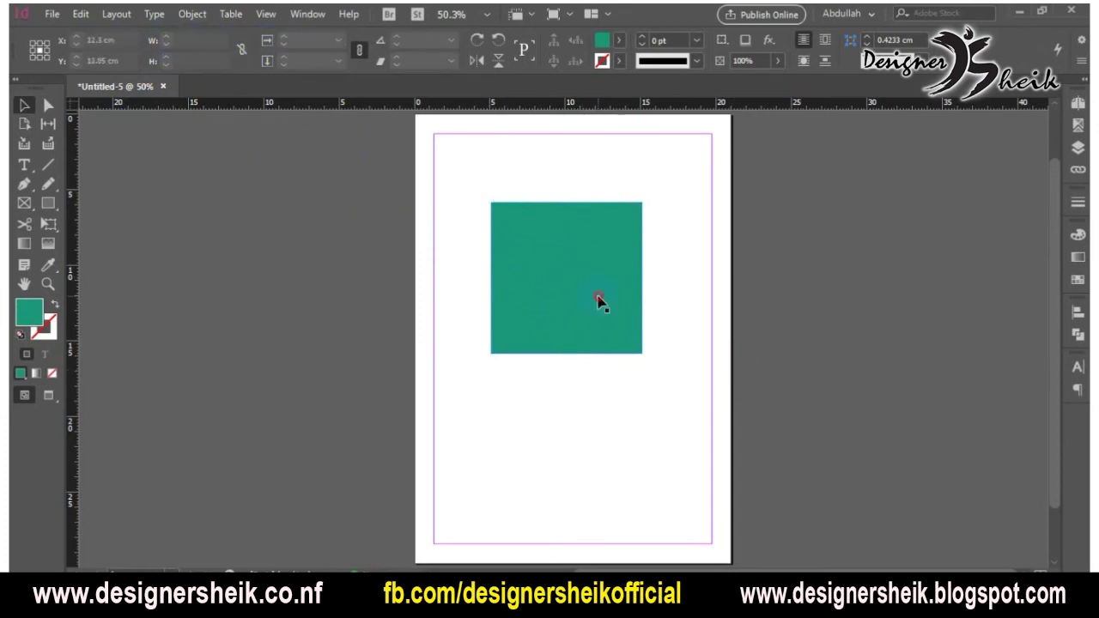
{"action": "left_click", "coordinate": [185, 40]}
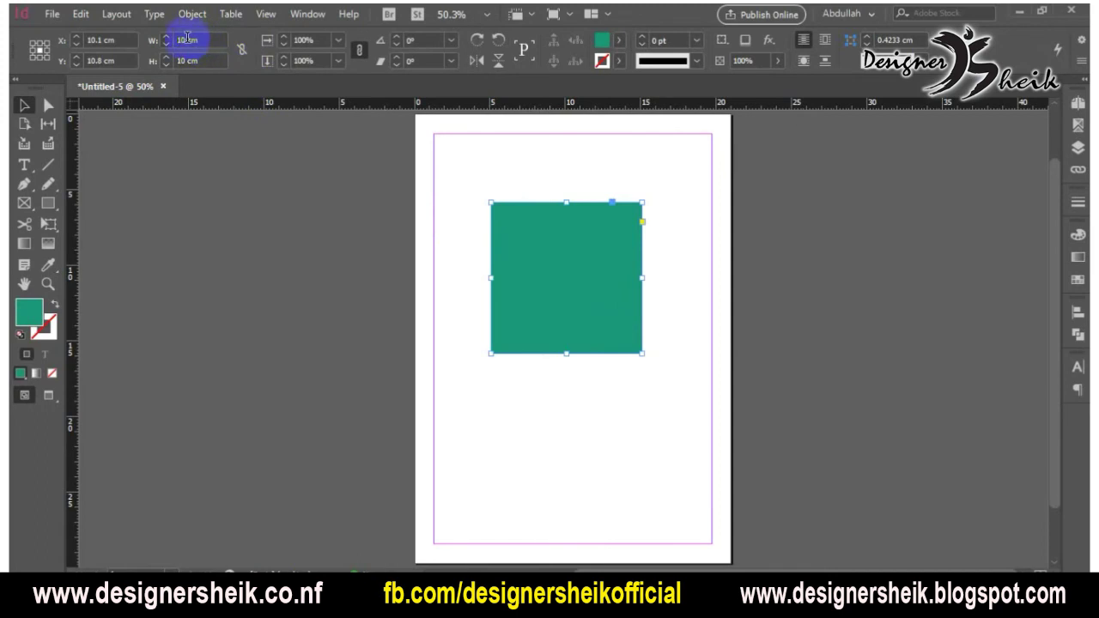
{"action": "key", "text": "BackSpace"}
{"action": "type", "text": "2"}
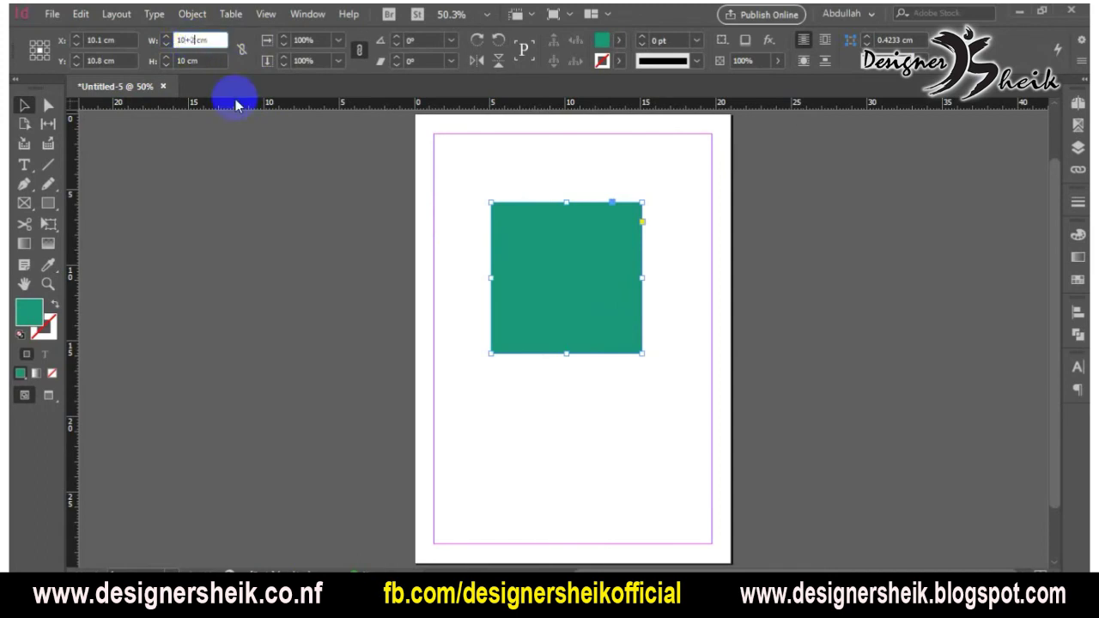
{"action": "key", "text": "Return"}
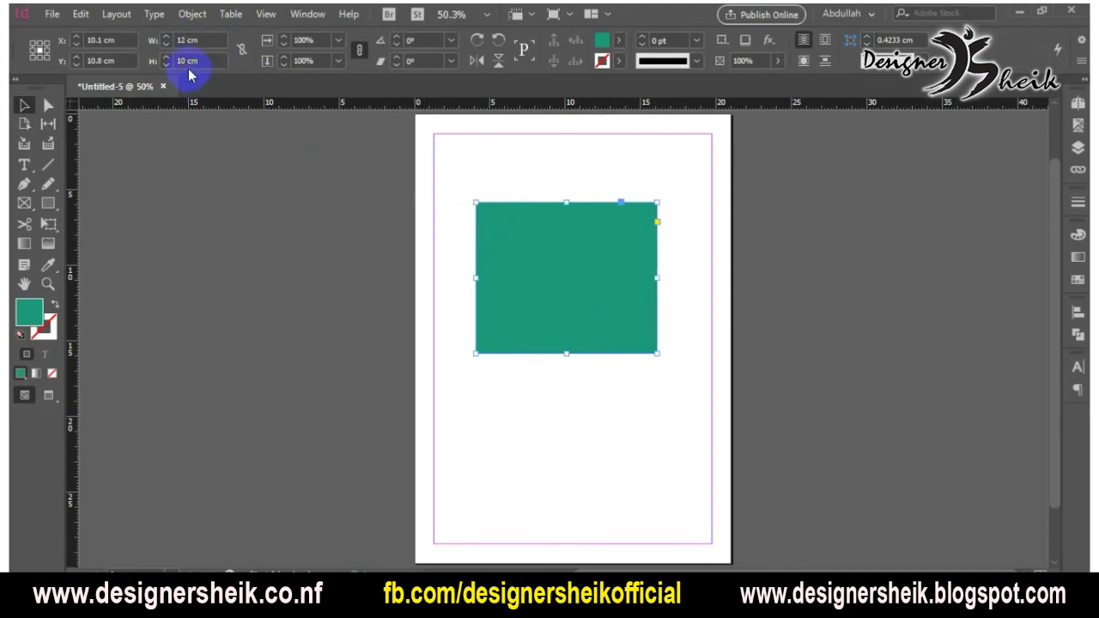
{"action": "double_click", "coordinate": [187, 61]}
{"action": "type", "text": "15"}
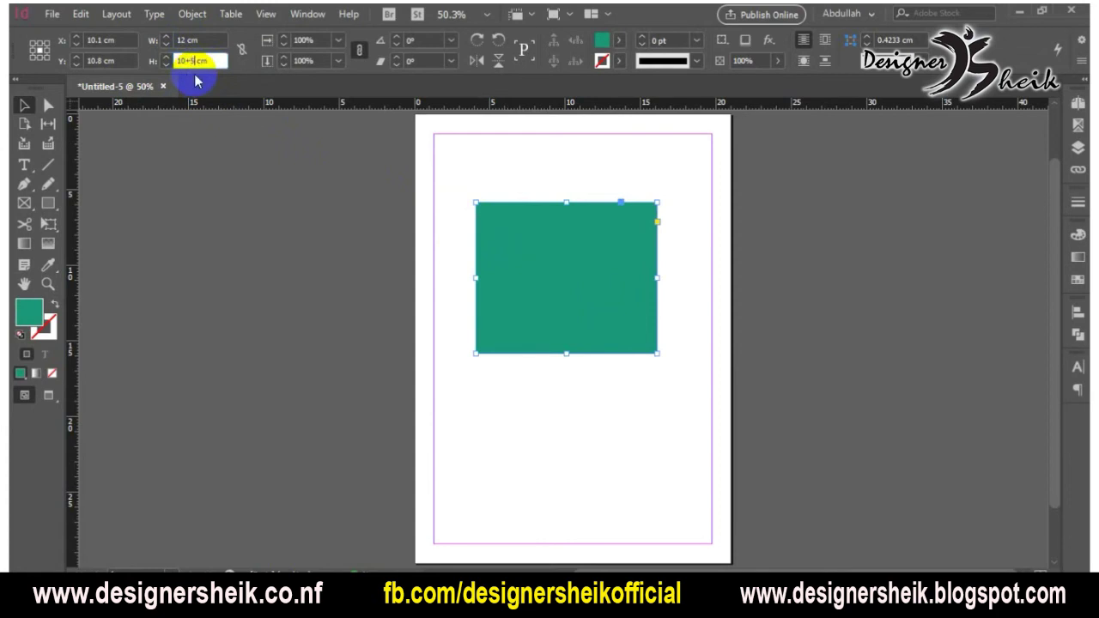
{"action": "key", "text": "Return"}
Drag the top-right corner to resize the rectangle to 11.5 × 12.5 cm
{"action": "left_click", "coordinate": [657, 183]}
{"action": "mouse_move", "coordinate": [655, 163]}
{"action": "left_mouse_down"}
{"action": "mouse_move", "coordinate": [630, 225]}
{"action": "mouse_move", "coordinate": [650, 203]}
{"action": "left_mouse_up"}
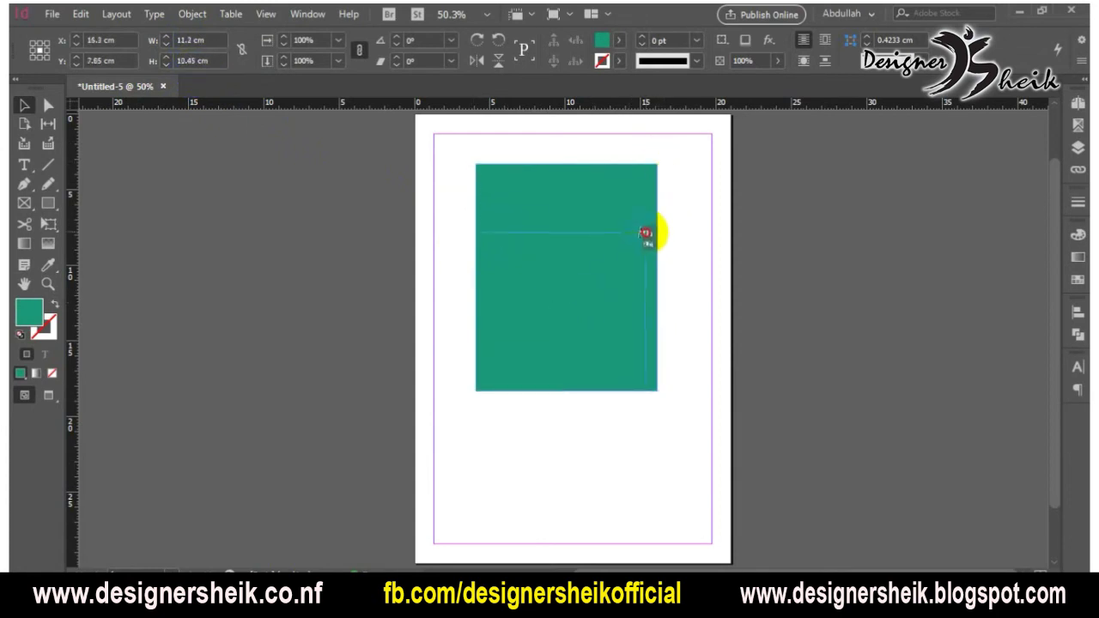
{"action": "left_click", "coordinate": [674, 228]}
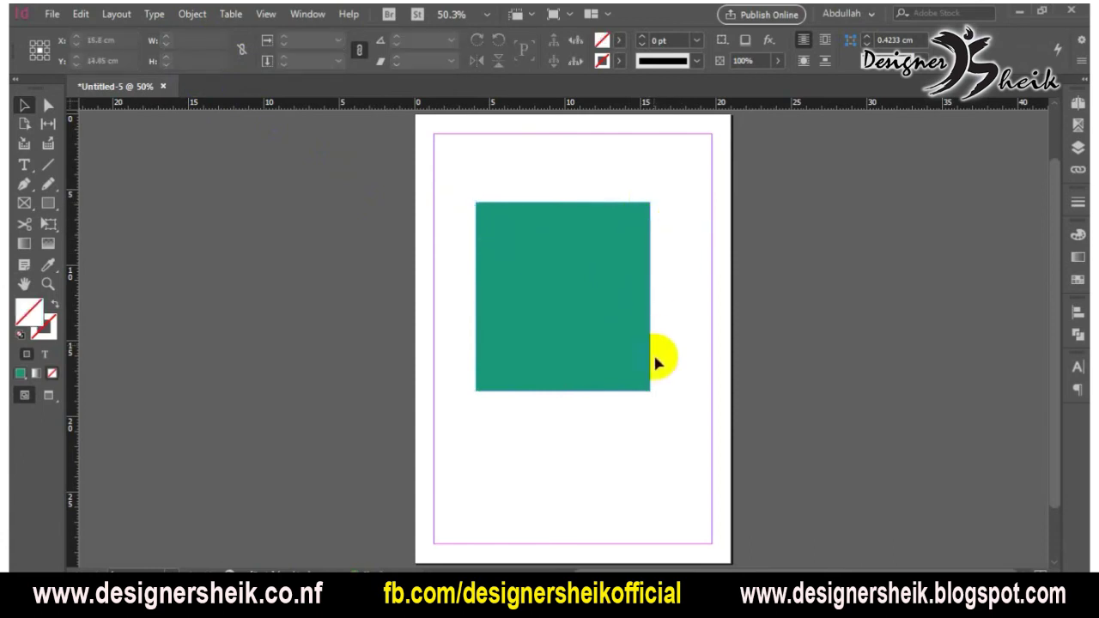
{"action": "left_click", "coordinate": [549, 301]}
{"action": "left_click_drag", "start_coordinate": [526, 413], "coordinate": [530, 389]}
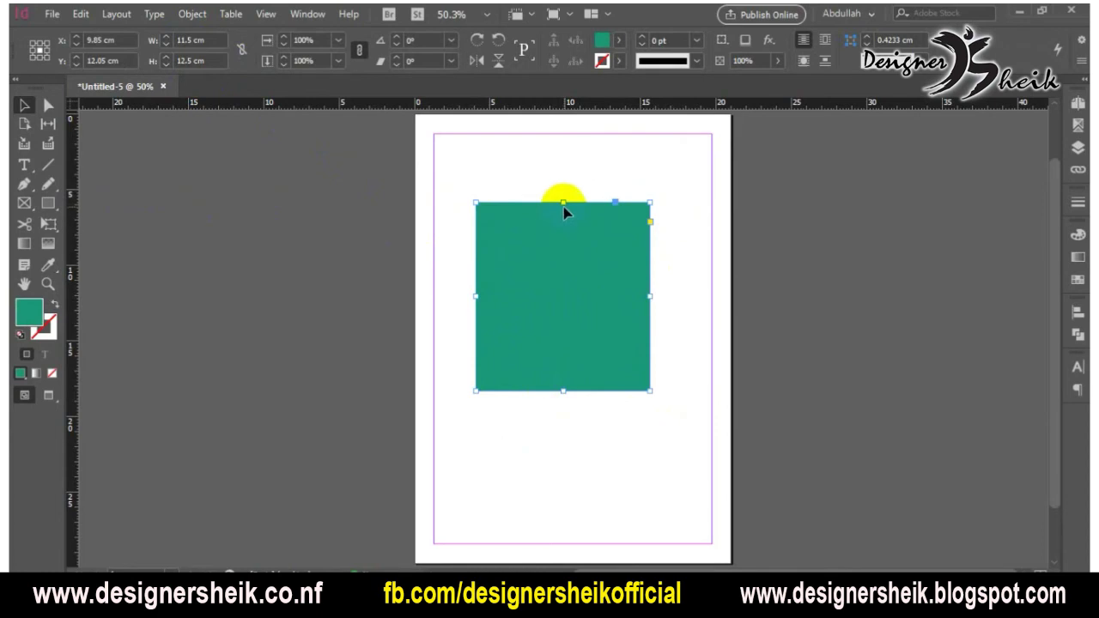
Switch the rulers to millimetres and set the rectangle width to 119 mm
{"action": "right_click", "coordinate": [572, 106]}
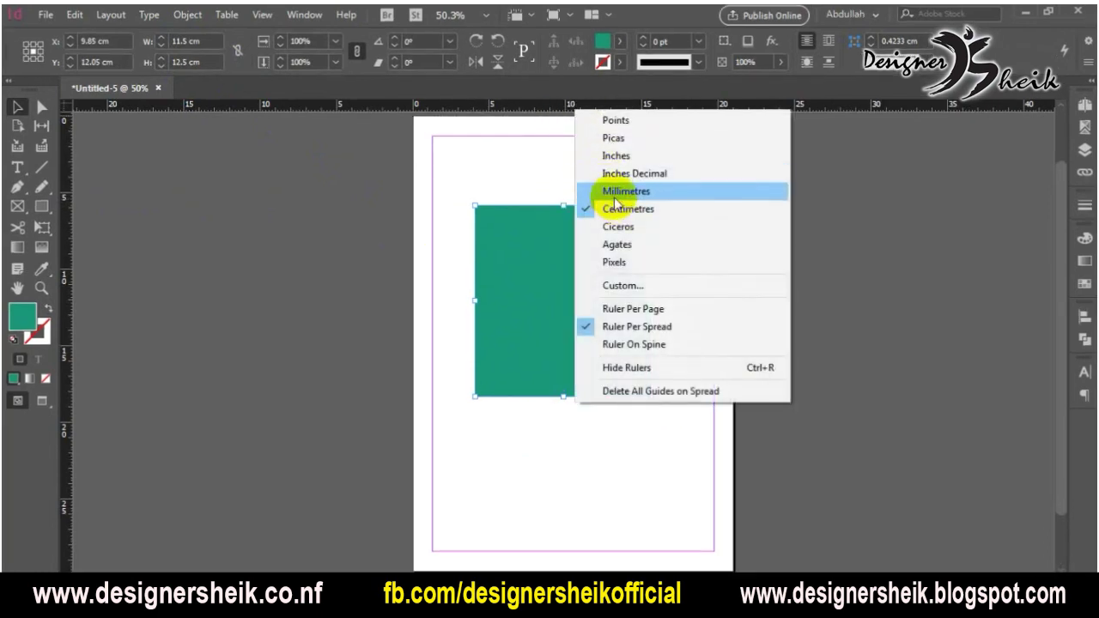
{"action": "left_click", "coordinate": [606, 190]}
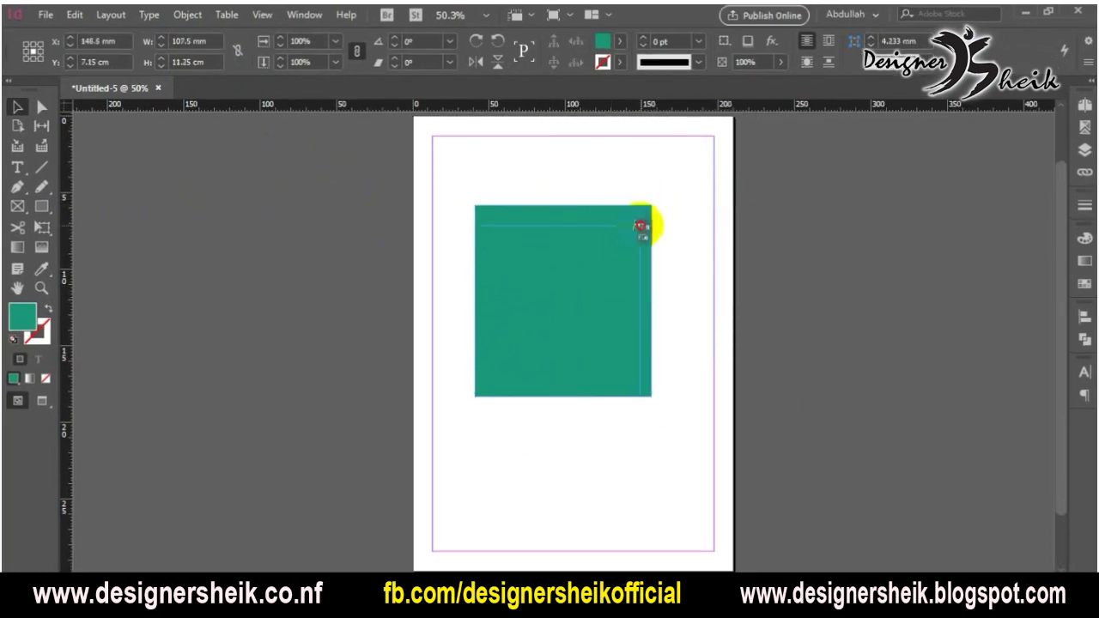
{"action": "left_click_drag", "start_coordinate": [646, 214], "coordinate": [654, 225]}
{"action": "left_click", "coordinate": [187, 42]}
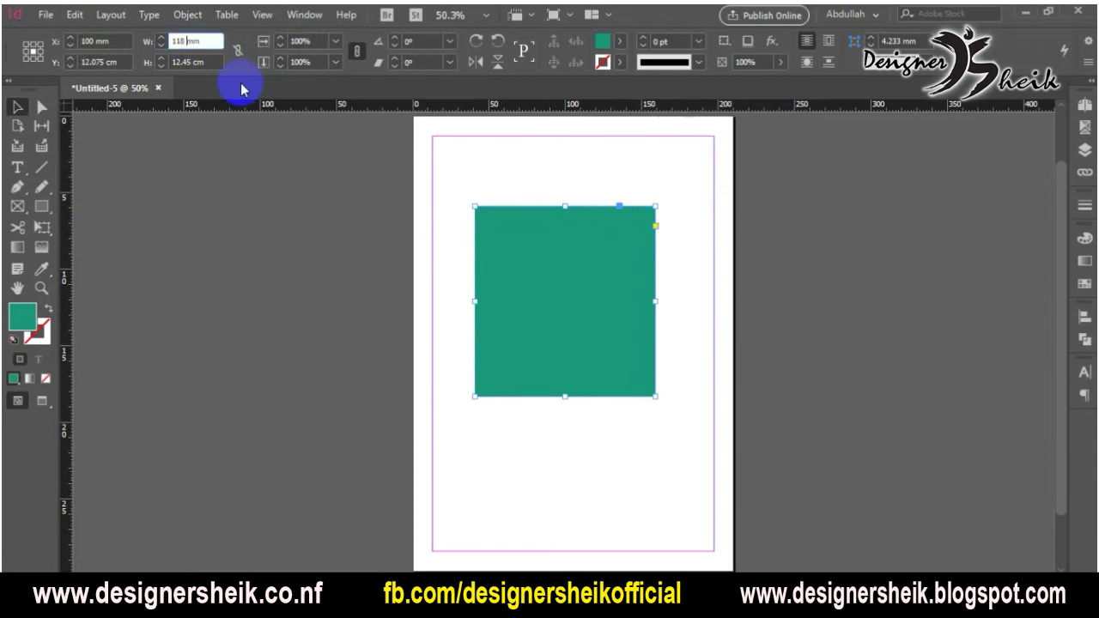
{"action": "key", "text": "BackSpace"}
{"action": "type", "text": "9"}
{"action": "key", "text": "Return"}
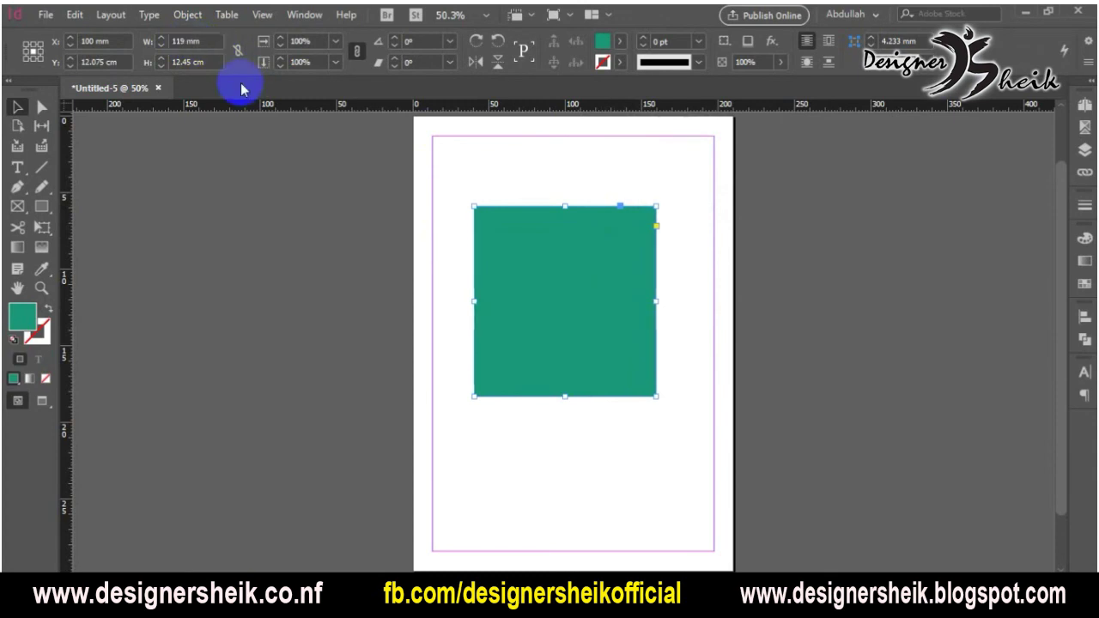
Move the rectangle into the top-left margin corner and stretch it to 132.25 mm × 14.35 cm
{"action": "left_click", "coordinate": [669, 440]}
{"action": "left_click", "coordinate": [515, 304]}
{"action": "left_click_drag", "start_coordinate": [573, 306], "coordinate": [587, 320]}
{"action": "left_click", "coordinate": [706, 307]}
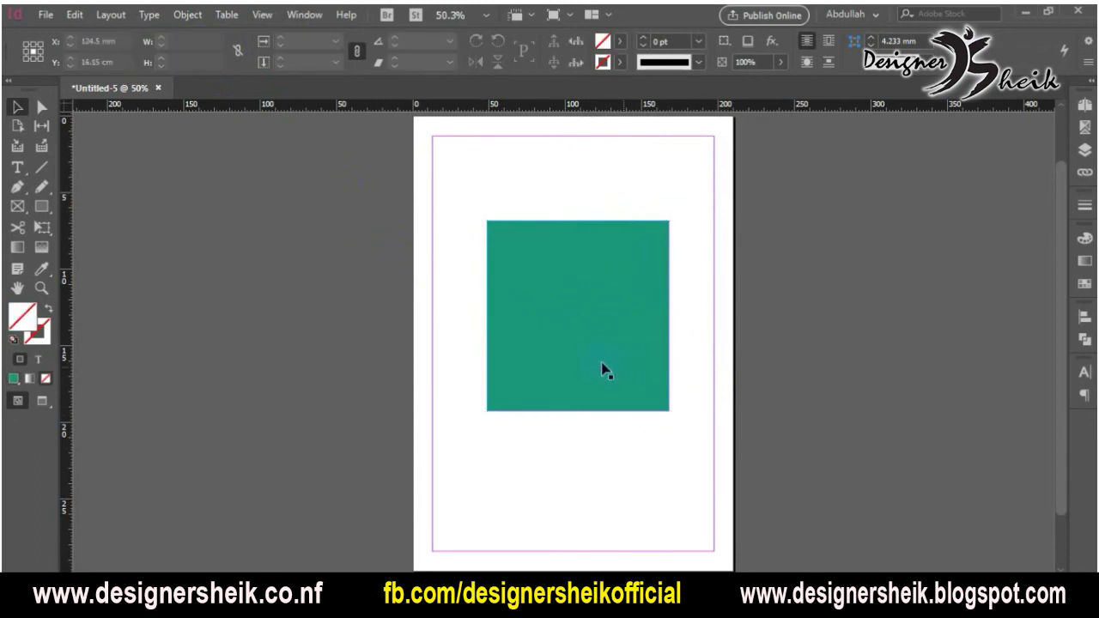
{"action": "left_click_drag", "start_coordinate": [606, 369], "coordinate": [600, 336]}
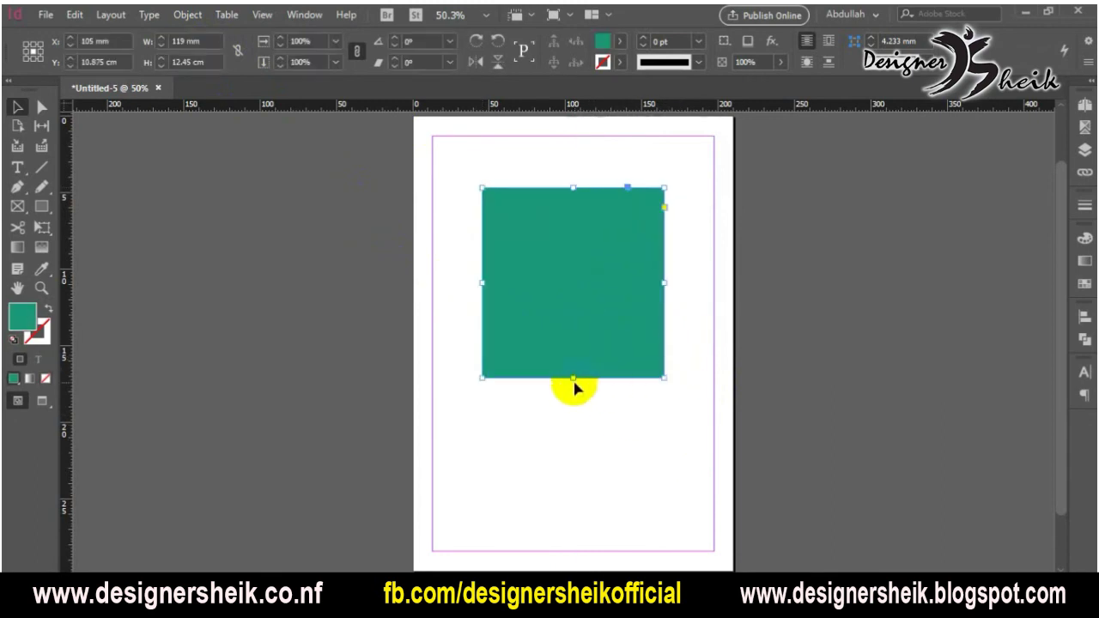
{"action": "left_click_drag", "start_coordinate": [572, 378], "coordinate": [572, 407]}
{"action": "mouse_move", "coordinate": [663, 301]}
{"action": "left_mouse_down"}
{"action": "mouse_move", "coordinate": [684, 301]}
{"action": "mouse_move", "coordinate": [620, 252]}
{"action": "left_mouse_up"}
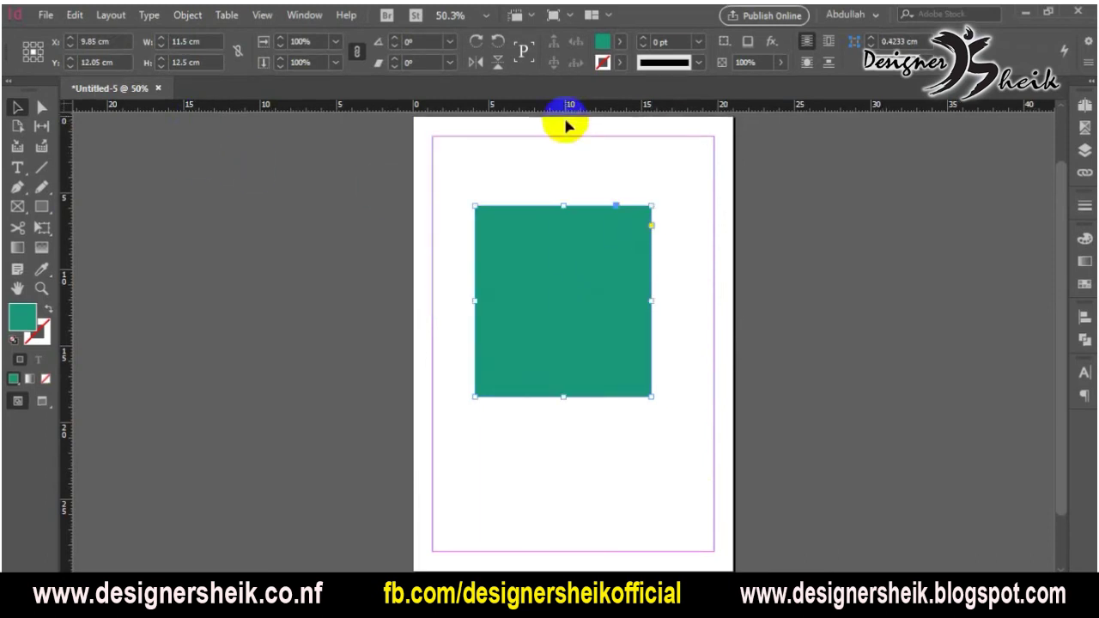
Set rulers to millimetres again and make the width 119 mm by entering 118+1
{"action": "right_click", "coordinate": [571, 106]}
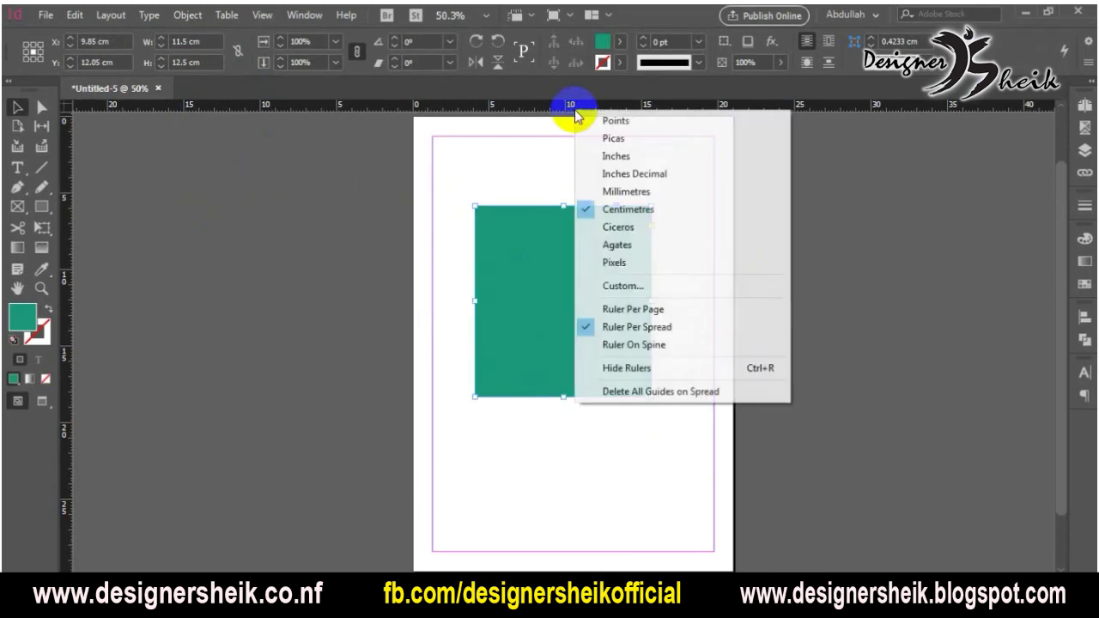
{"action": "left_click", "coordinate": [615, 192]}
{"action": "left_click_drag", "start_coordinate": [651, 206], "coordinate": [654, 218]}
{"action": "double_click", "coordinate": [191, 41]}
{"action": "type", "text": "+mm"}
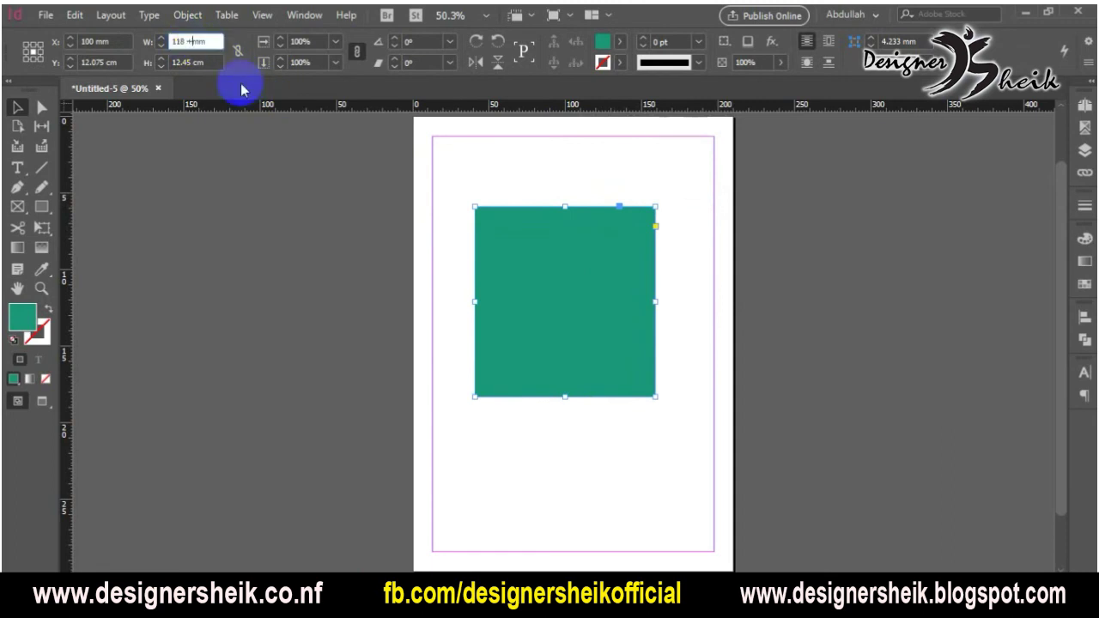
{"action": "type", "text": "1"}
{"action": "key", "text": "Return"}
Reposition the rectangle at the top-left margin, resize it to 132.25 mm × 14.35 cm, and close the document
{"action": "left_click", "coordinate": [723, 380]}
{"action": "left_click", "coordinate": [655, 422]}
{"action": "left_click_drag", "start_coordinate": [574, 306], "coordinate": [587, 321]}
{"action": "left_click", "coordinate": [706, 308]}
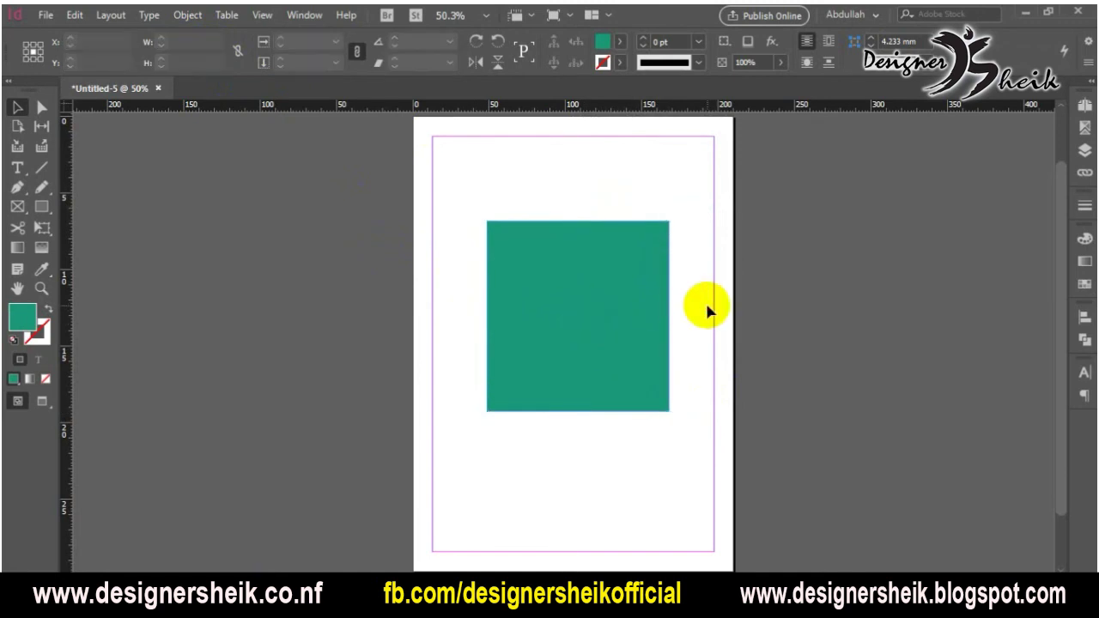
{"action": "left_click_drag", "start_coordinate": [600, 368], "coordinate": [595, 333]}
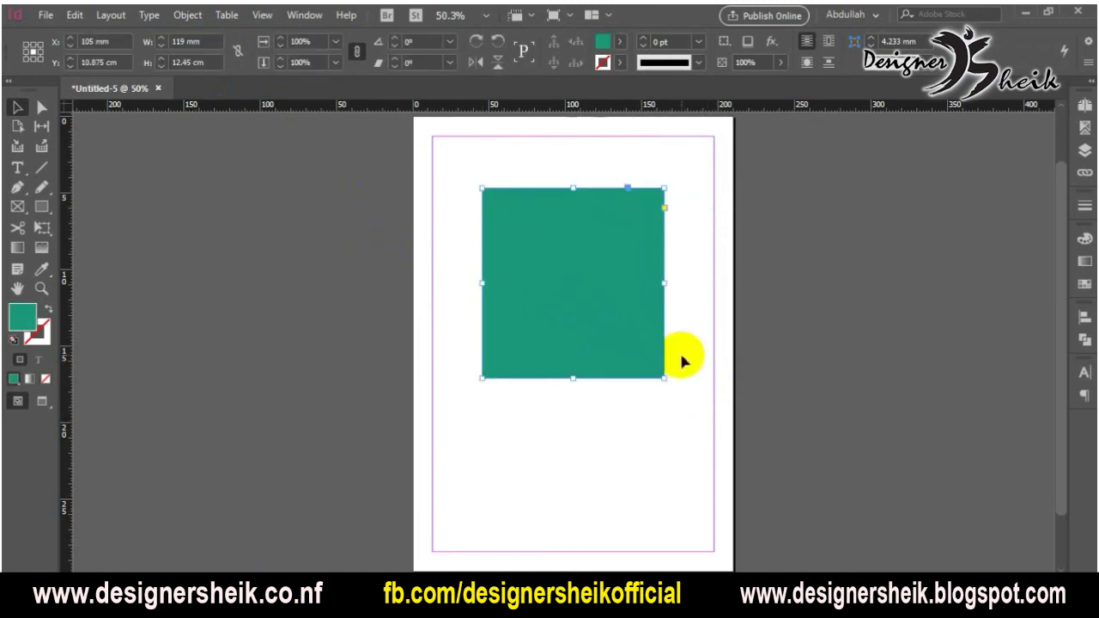
{"action": "left_click_drag", "start_coordinate": [572, 378], "coordinate": [572, 406]}
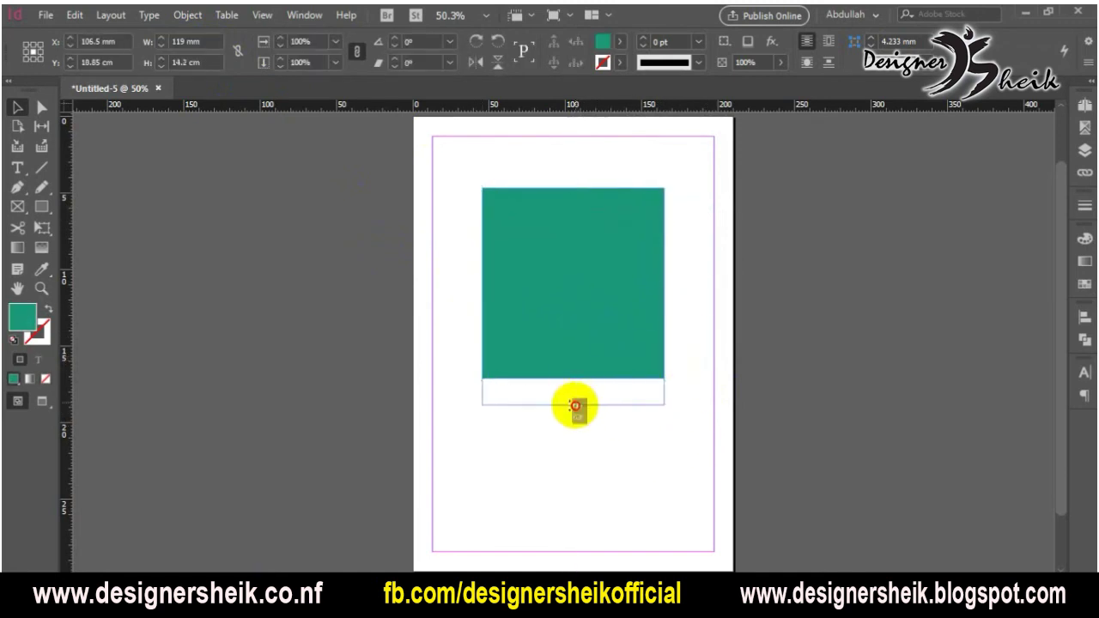
{"action": "mouse_move", "coordinate": [662, 303]}
{"action": "left_mouse_down"}
{"action": "mouse_move", "coordinate": [683, 300]}
{"action": "mouse_move", "coordinate": [619, 252]}
{"action": "left_mouse_up"}
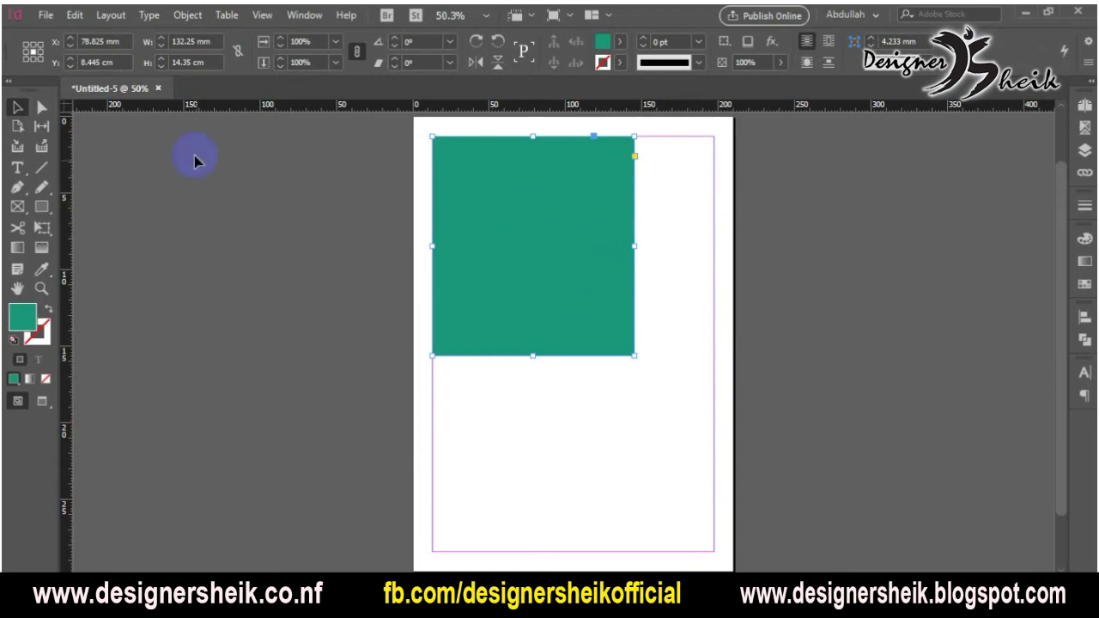
{"action": "left_click", "coordinate": [159, 89]}
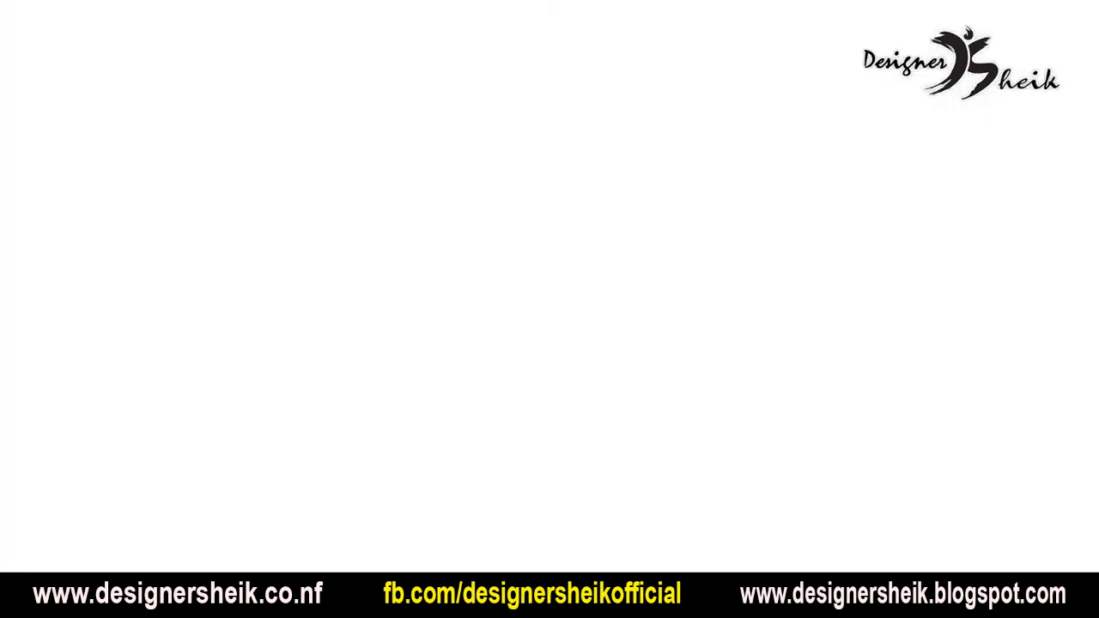
Answer the save prompt to close Untitled-5, then create a new 10.5 × 29.7 cm document
{"action": "left_click", "coordinate": [160, 89]}
{"action": "left_click", "coordinate": [571, 324]}
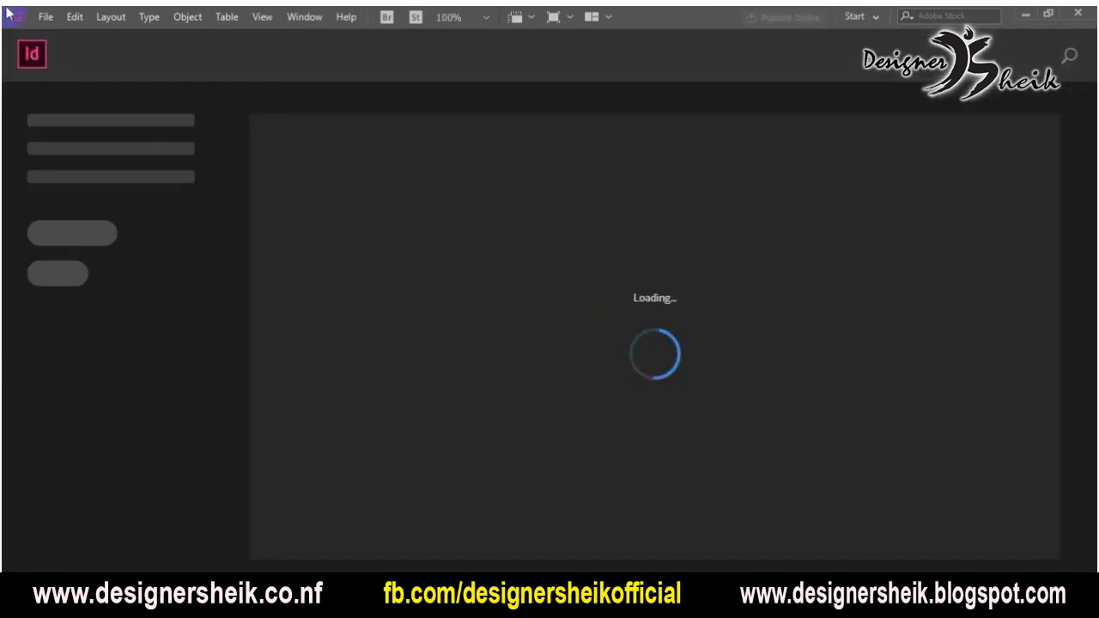
{"action": "left_click", "coordinate": [45, 16]}
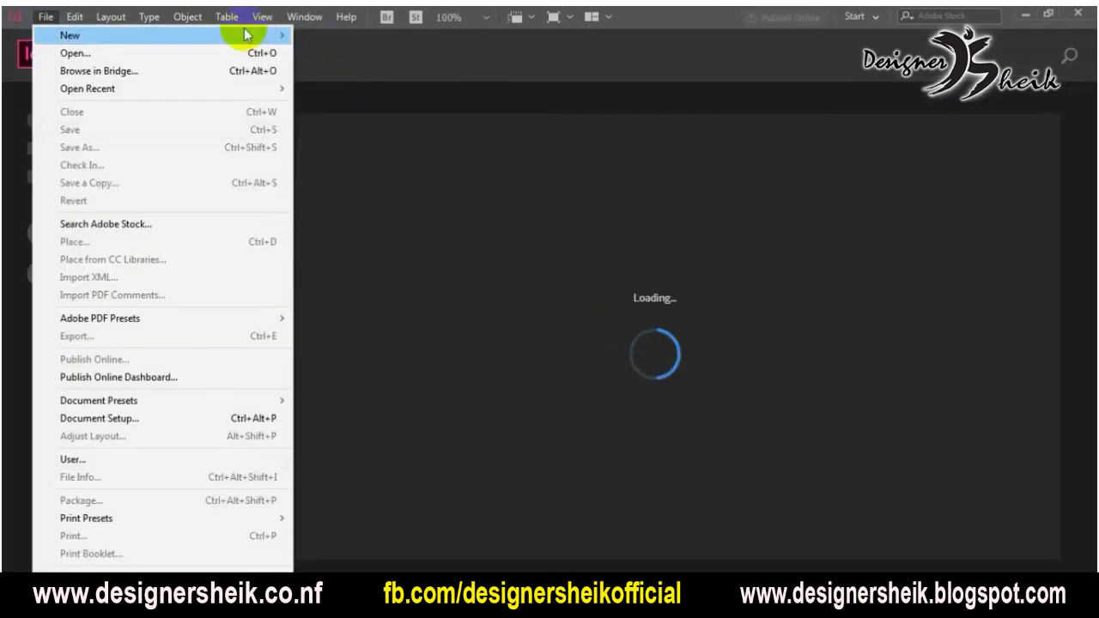
{"action": "left_click", "coordinate": [339, 36]}
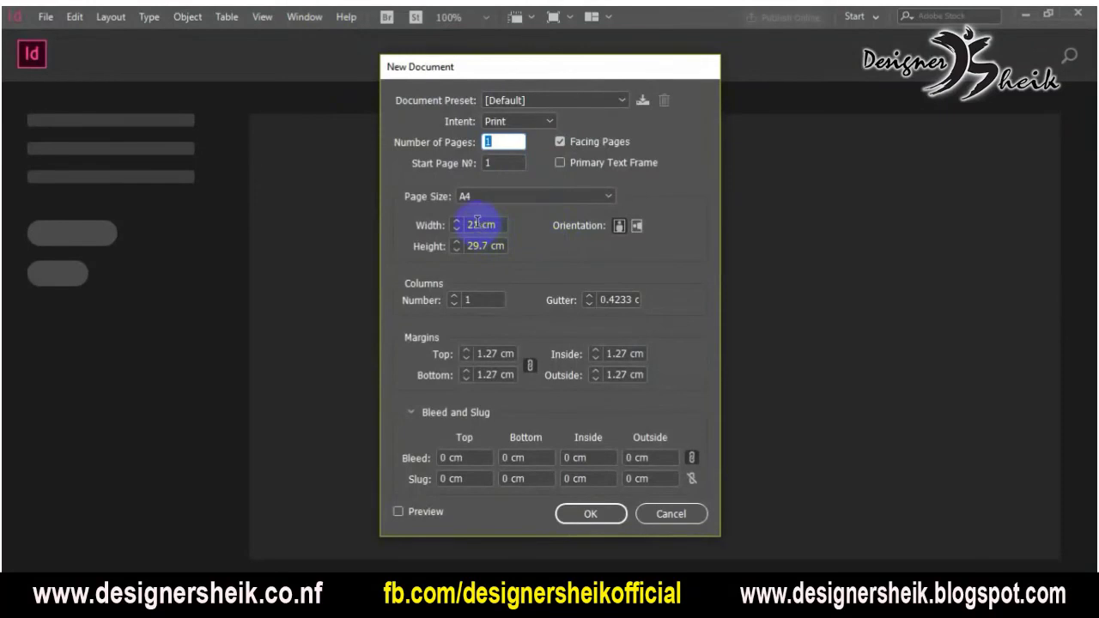
{"action": "left_click", "coordinate": [476, 224]}
{"action": "type", "text": "2"}
{"action": "key", "text": "Tab"}
{"action": "key", "text": "Return"}
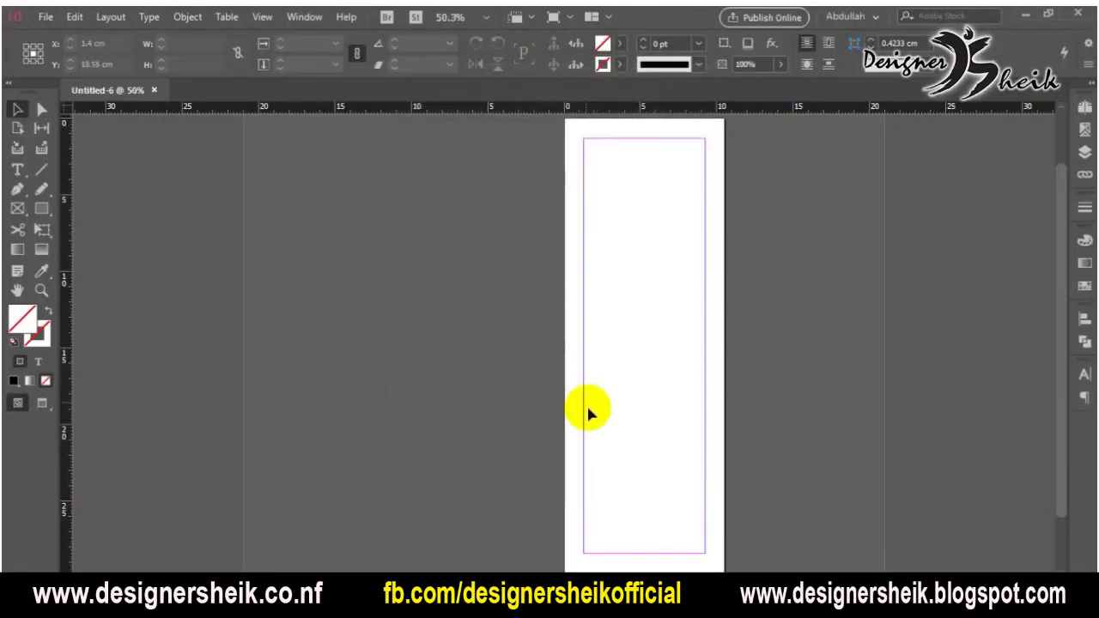
{"action": "scroll", "coordinate": [763, 287], "scroll_direction": "up", "scroll_amount": 2}
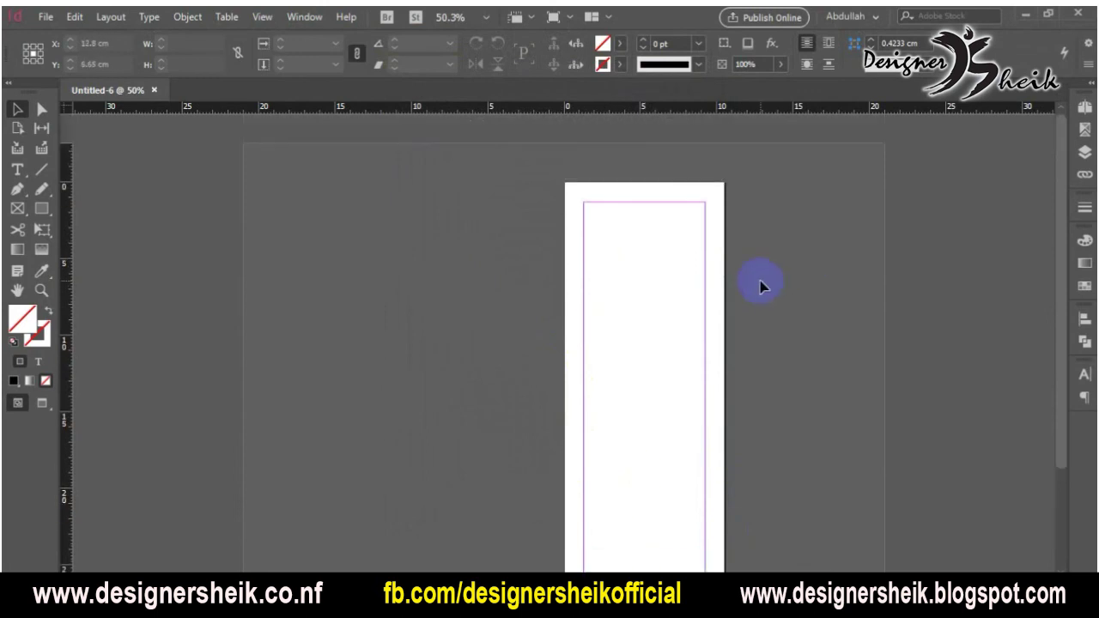
{"action": "scroll", "coordinate": [762, 286], "scroll_direction": "down", "scroll_amount": 4}
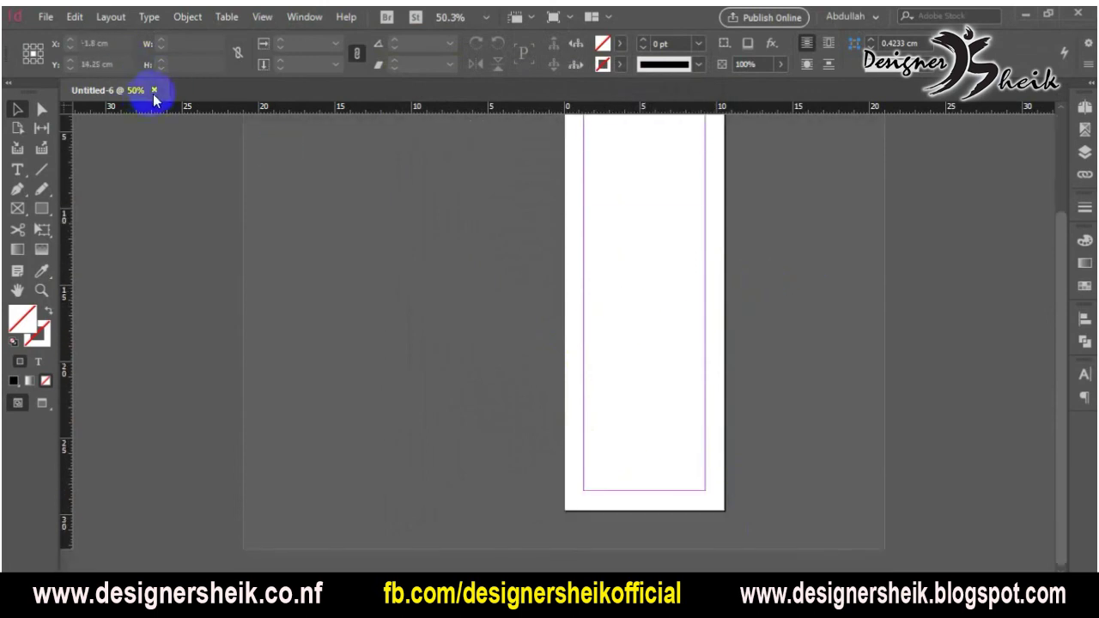
{"action": "scroll", "coordinate": [554, 351], "scroll_direction": "up", "scroll_amount": 2}
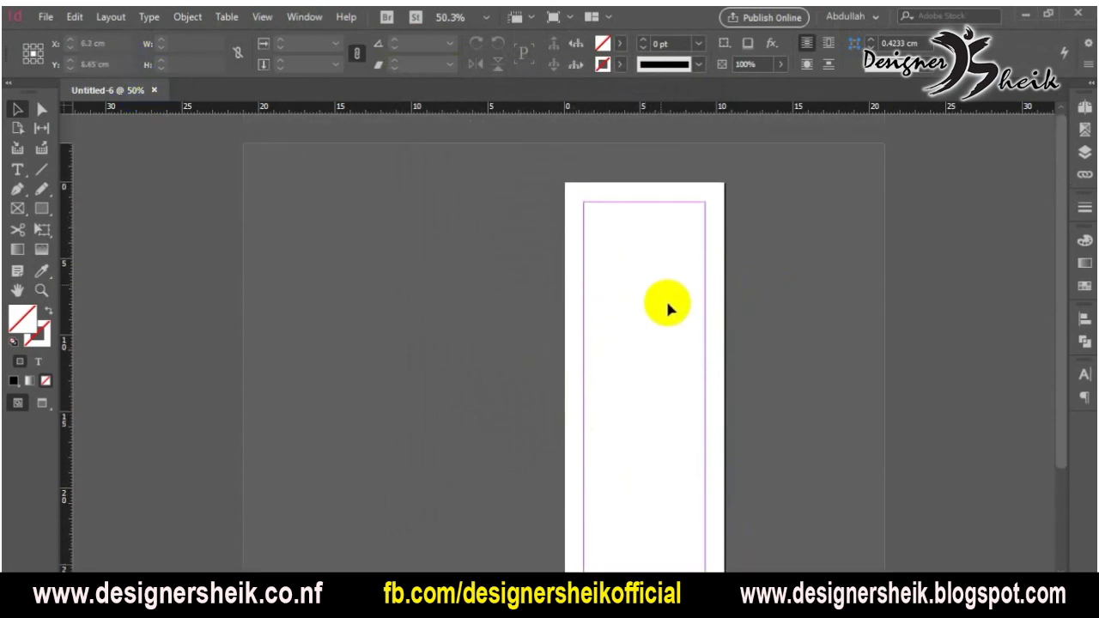
{"action": "scroll", "coordinate": [668, 308], "scroll_direction": "down", "scroll_amount": 1}
{"action": "scroll", "coordinate": [657, 380], "scroll_direction": "down", "scroll_amount": 1}
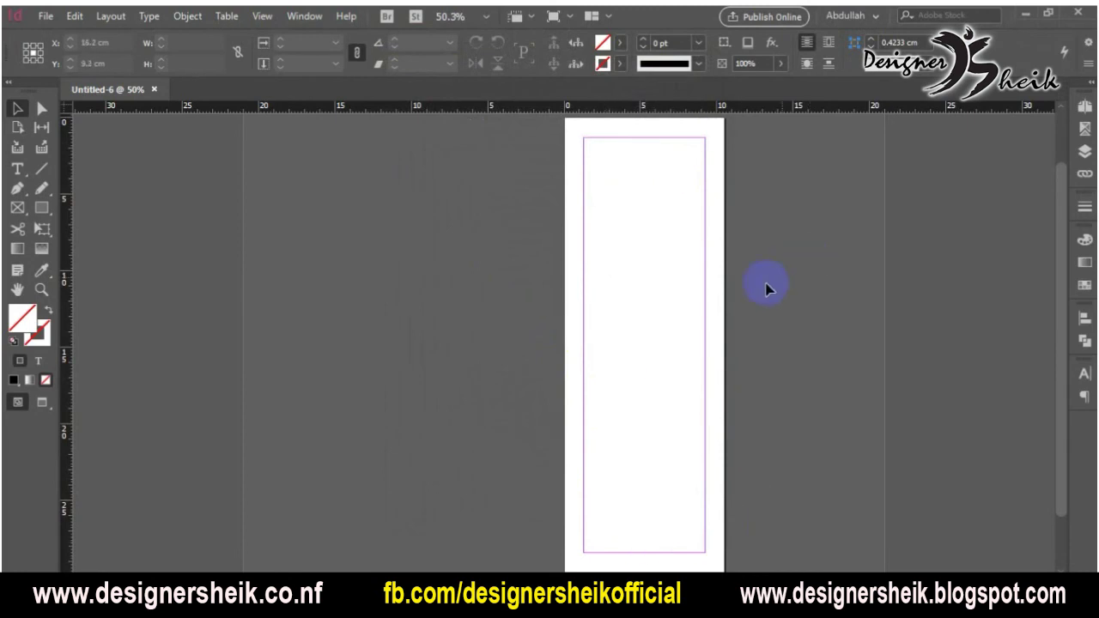
{"action": "scroll", "coordinate": [729, 292], "scroll_direction": "down", "scroll_amount": 2}
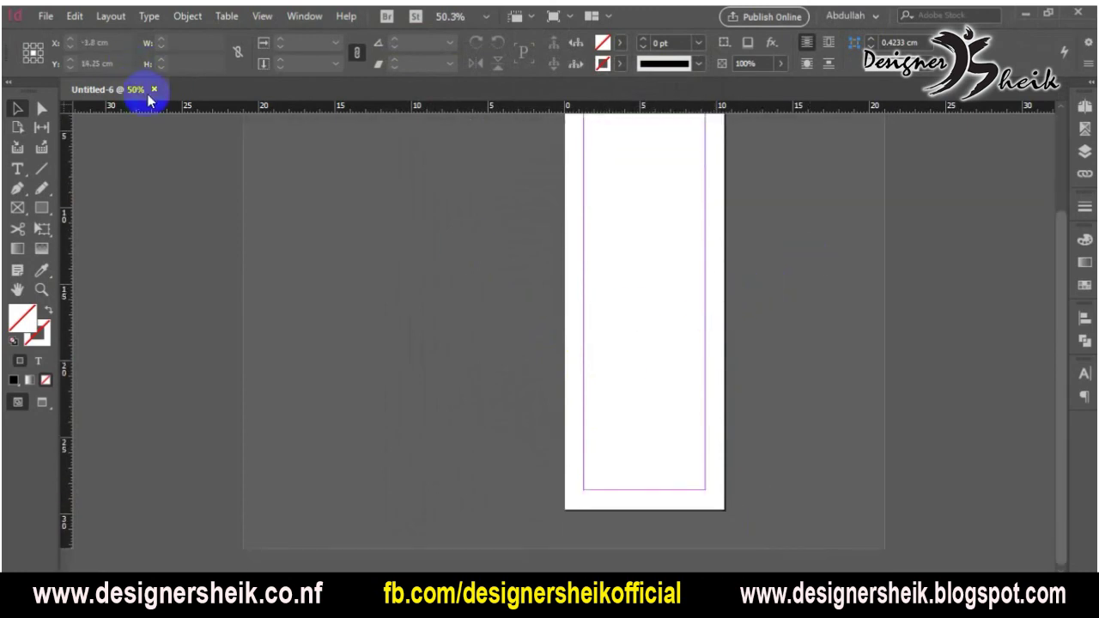
{"action": "scroll", "coordinate": [553, 350], "scroll_direction": "up", "scroll_amount": 3}
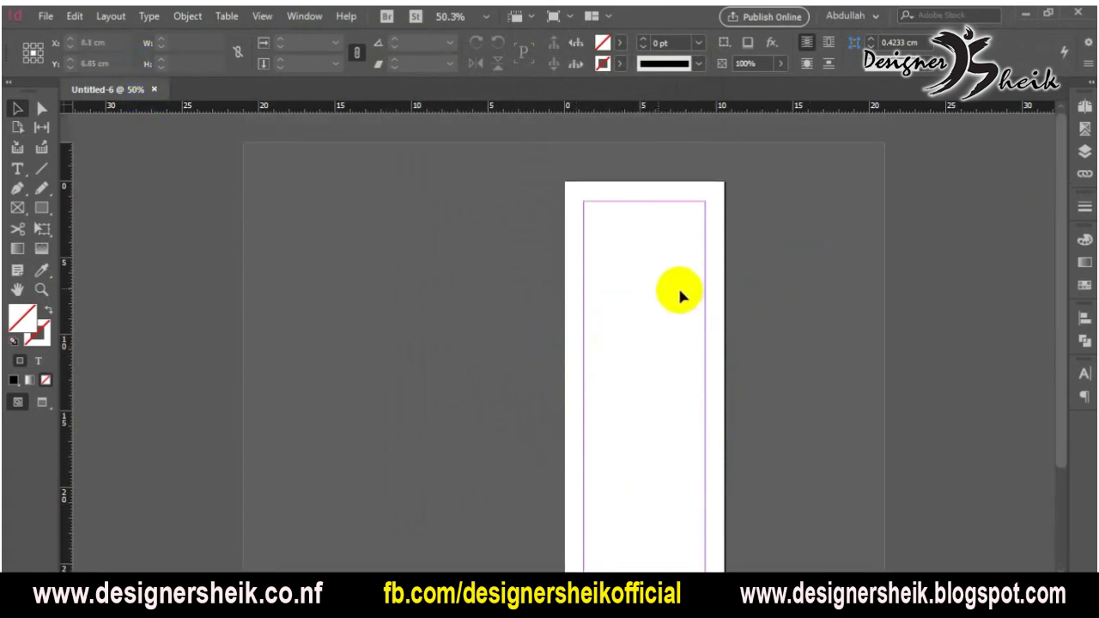
{"action": "scroll", "coordinate": [655, 380], "scroll_direction": "down", "scroll_amount": 1}
{"action": "scroll", "coordinate": [654, 384], "scroll_direction": "down", "scroll_amount": 1}
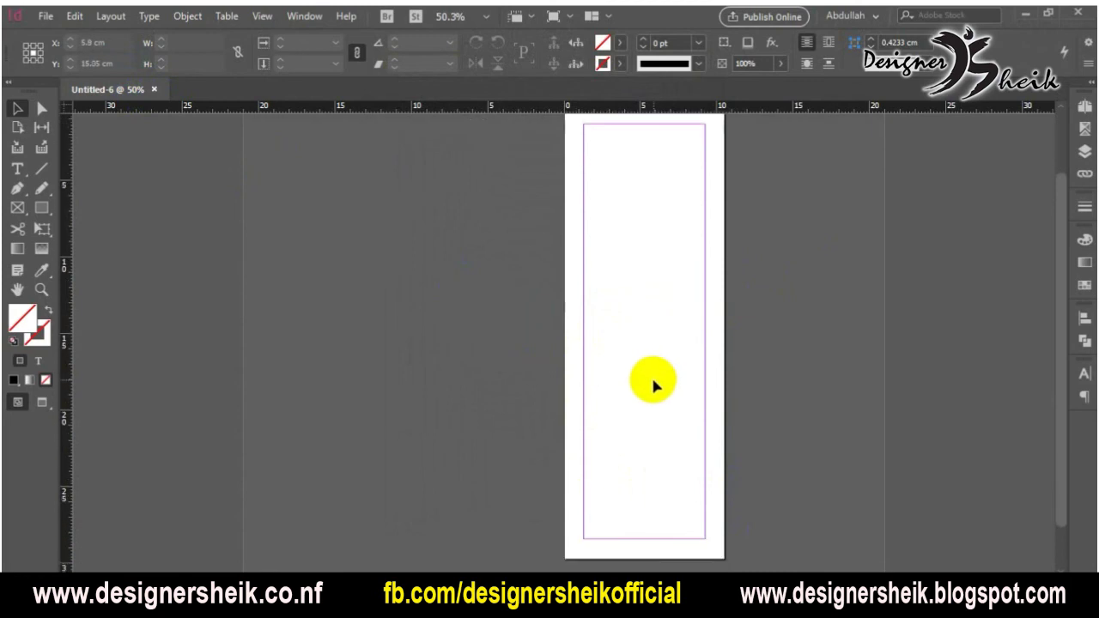